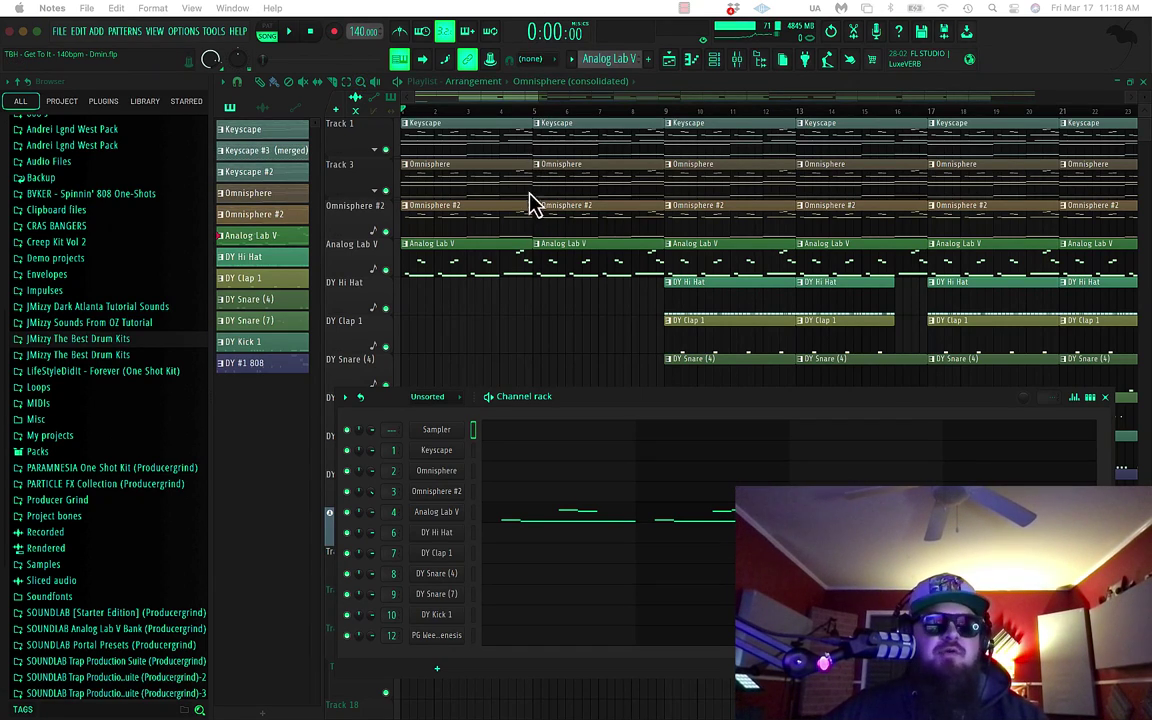
In the Keyscape chord pattern, stretch an extra F4 note to about a bar, then delete it.
double_click(456, 150)
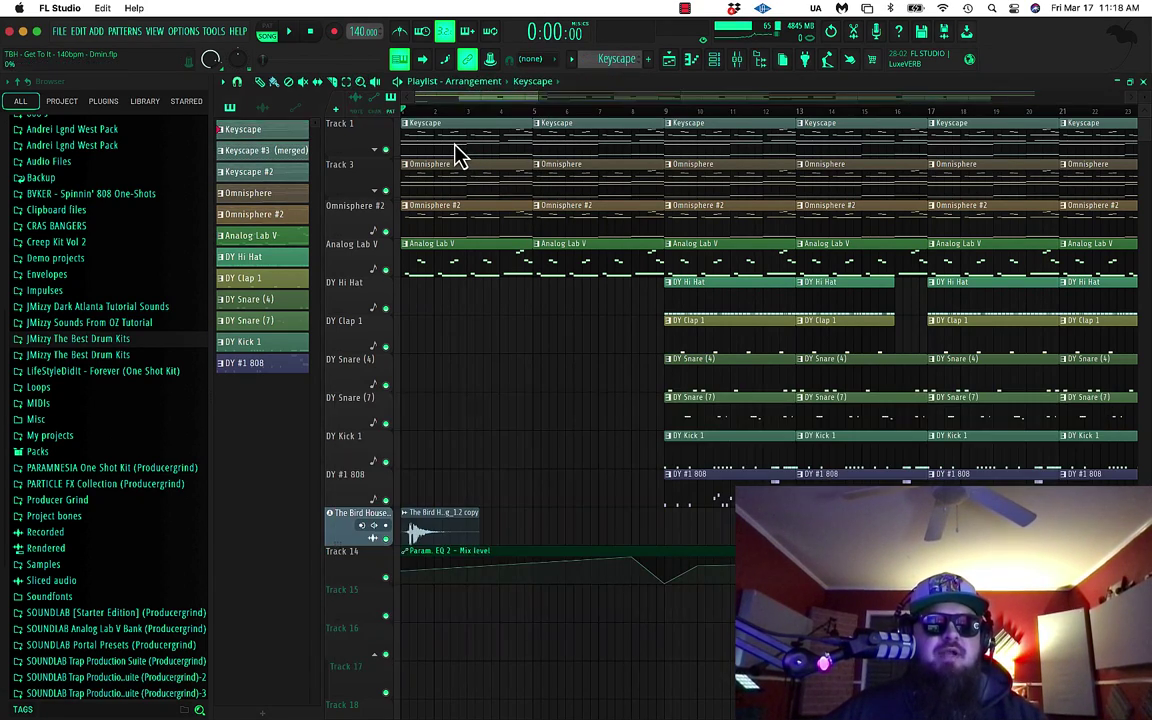
scroll(477, 233, "down", 5)
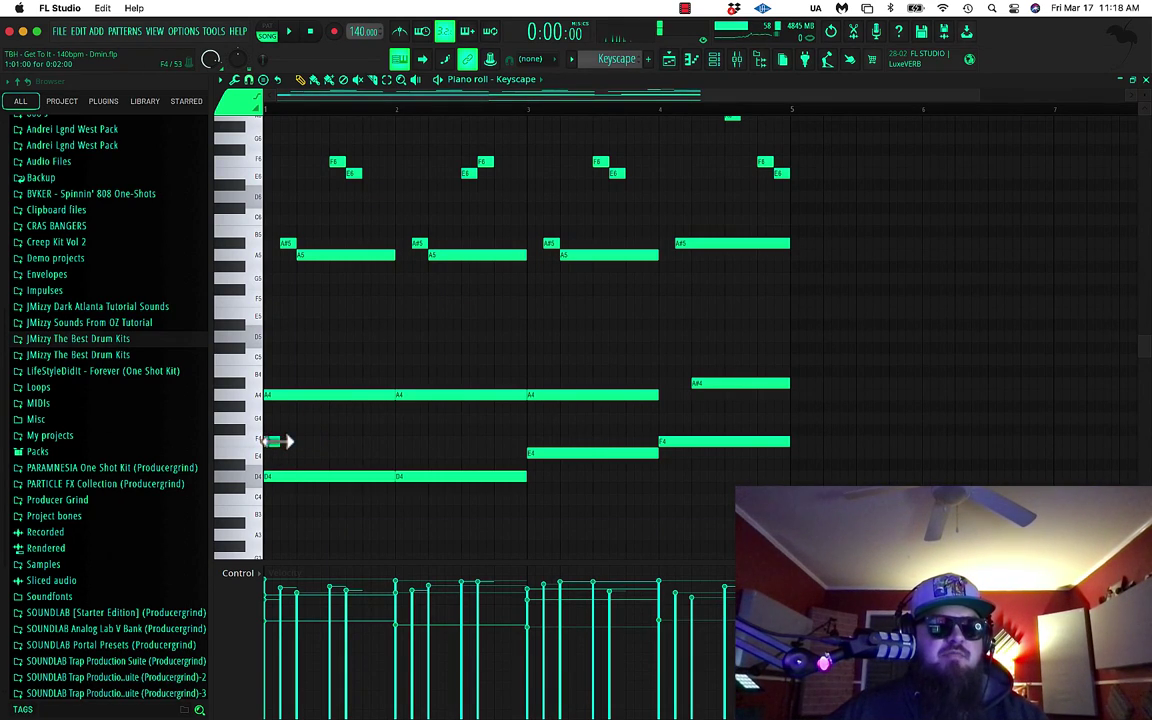
left_click_drag(283, 442, 390, 447)
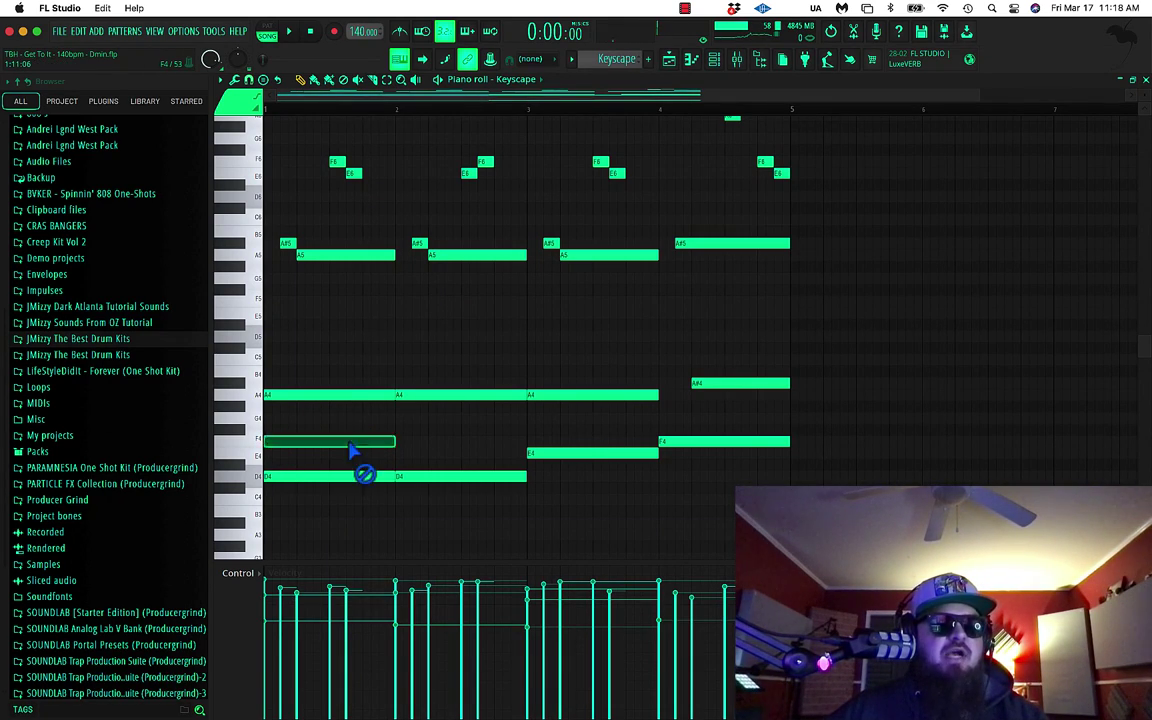
right_click(349, 442)
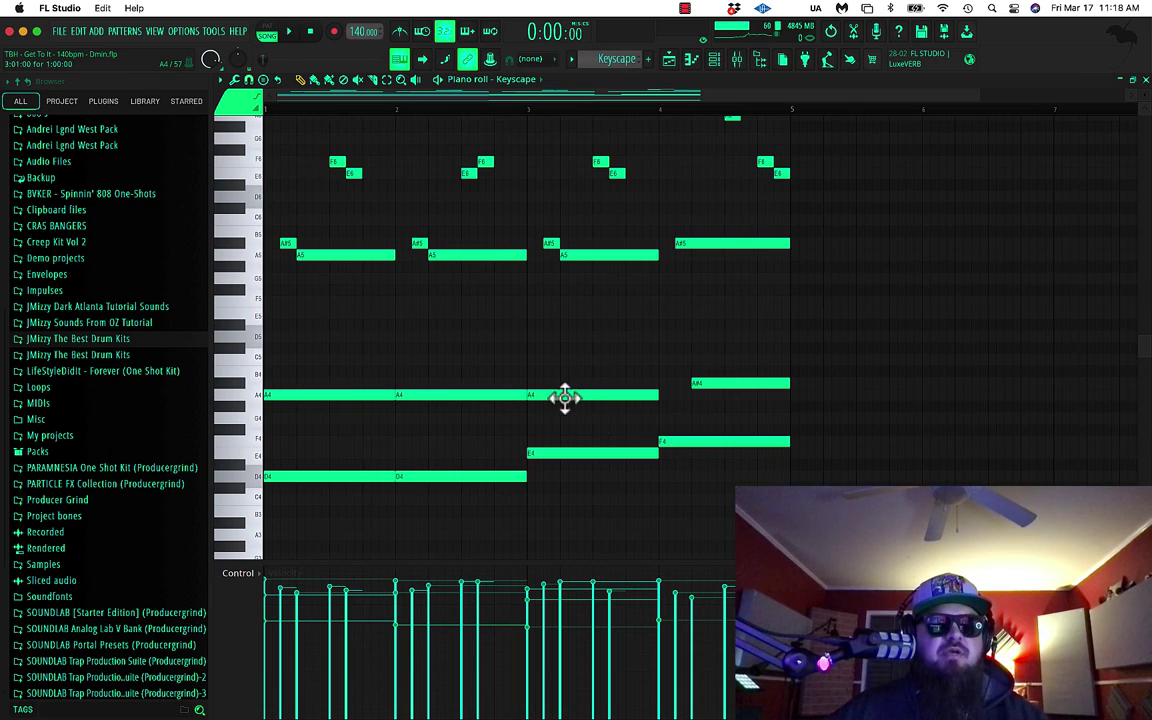
scroll(428, 362, "up", 3)
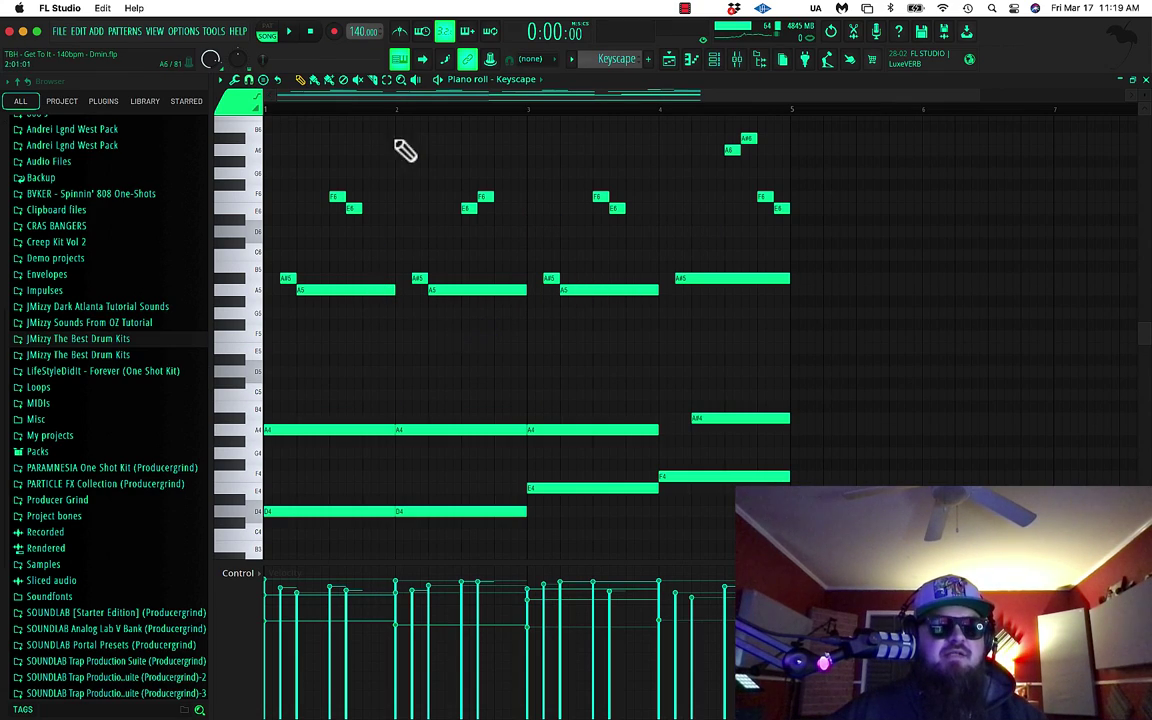
Solo the Keyscape track and play the song, viewing its piano roll, then stop.
left_click(672, 66)
right_click(386, 149)
key("space")
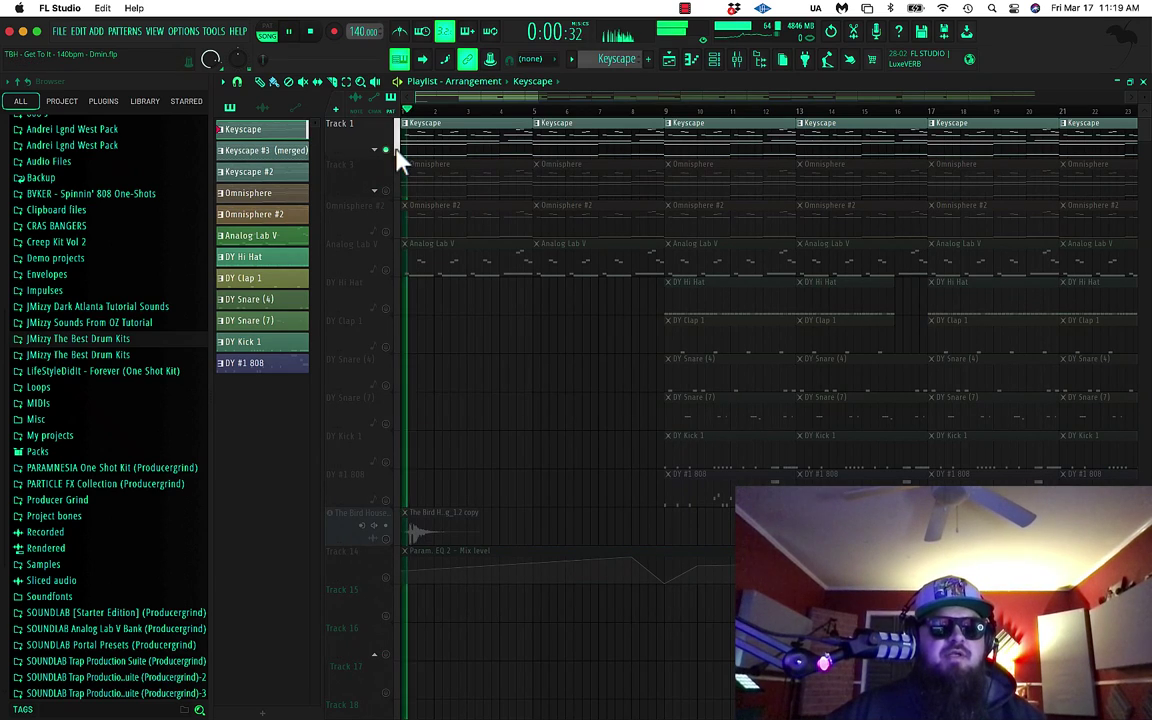
double_click(411, 143)
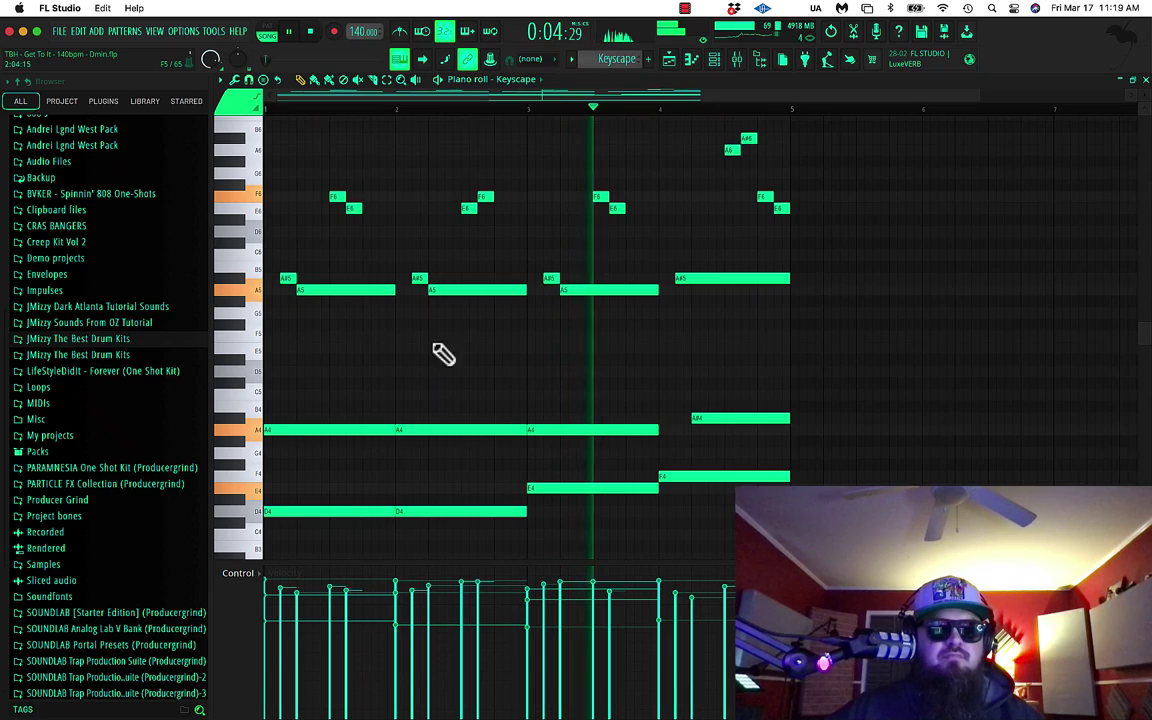
scroll(480, 362, "down", 1)
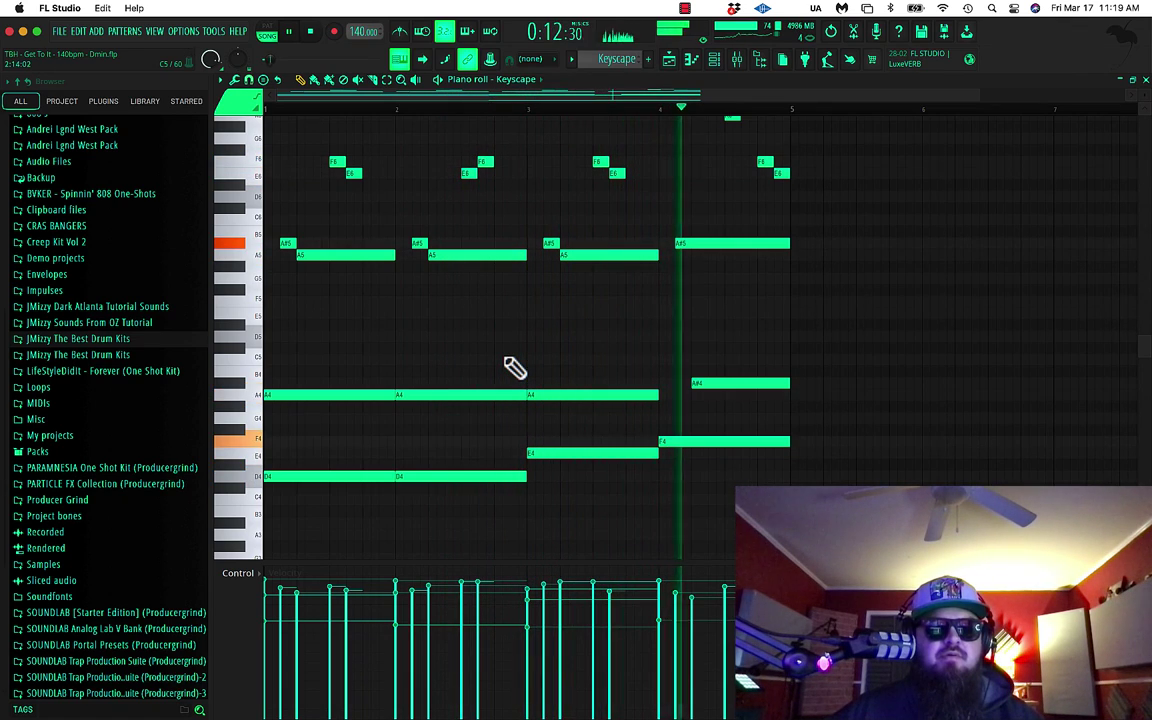
key("space")
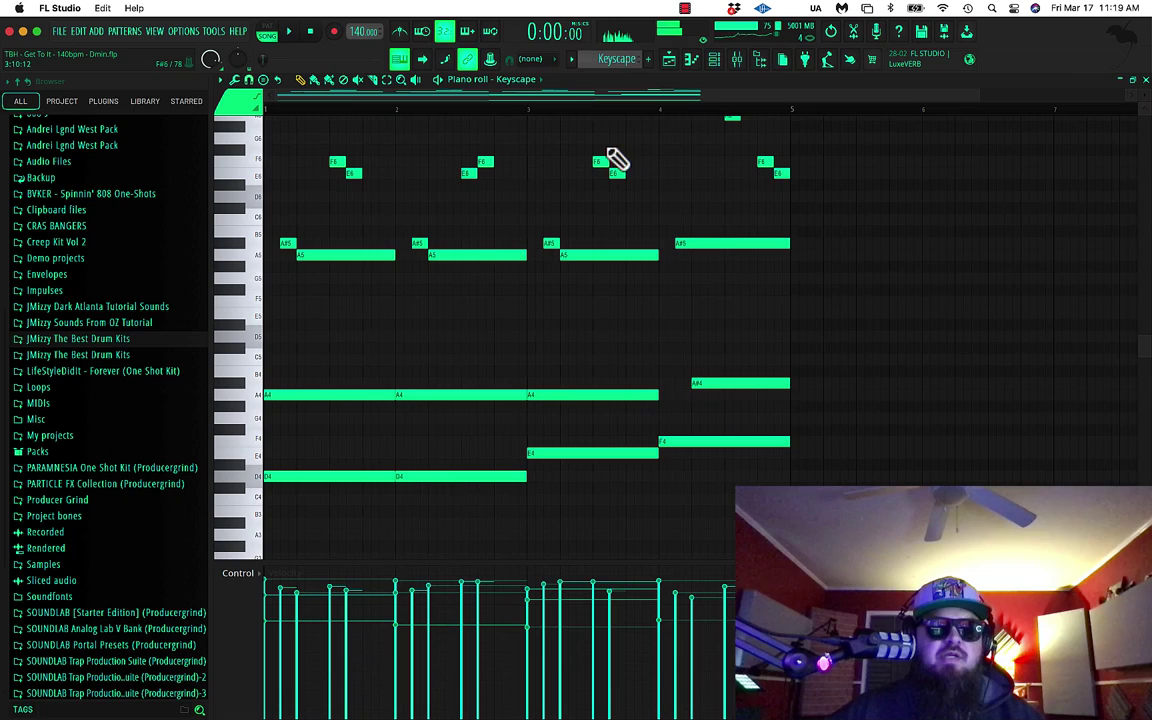
left_click(672, 62)
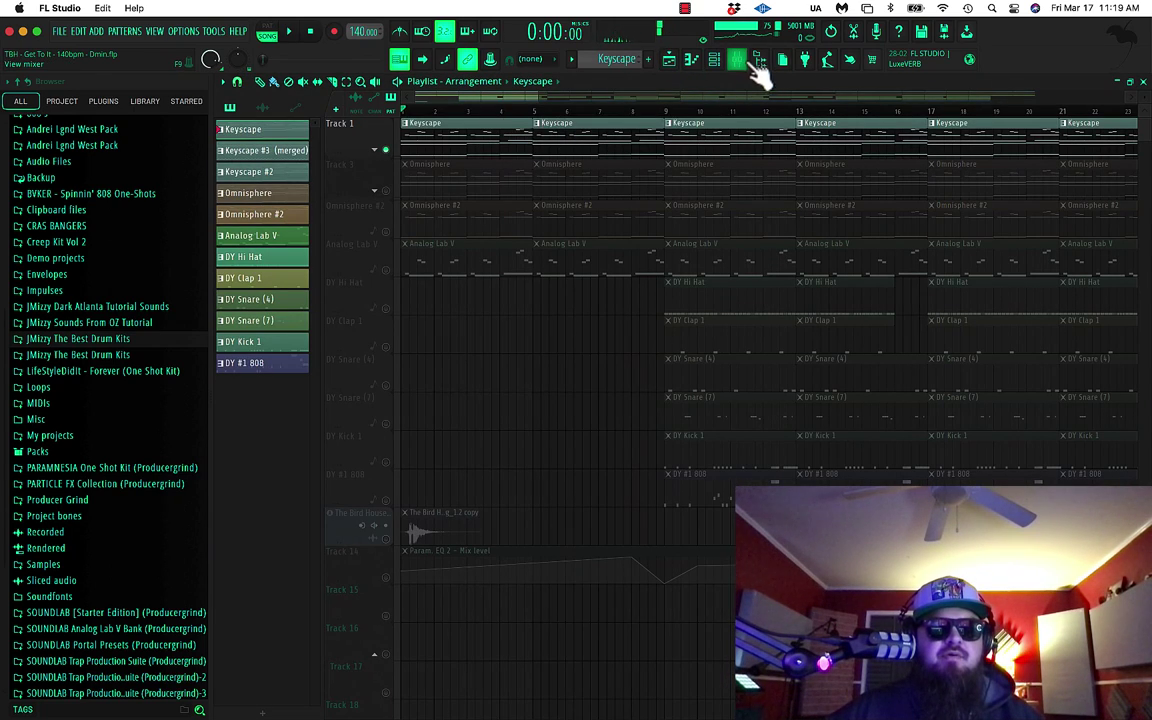
Select mixer insert 1 Keyscape and briefly inspect its Fruity parametric EQ 2 curve.
left_click(737, 60)
left_click(305, 222)
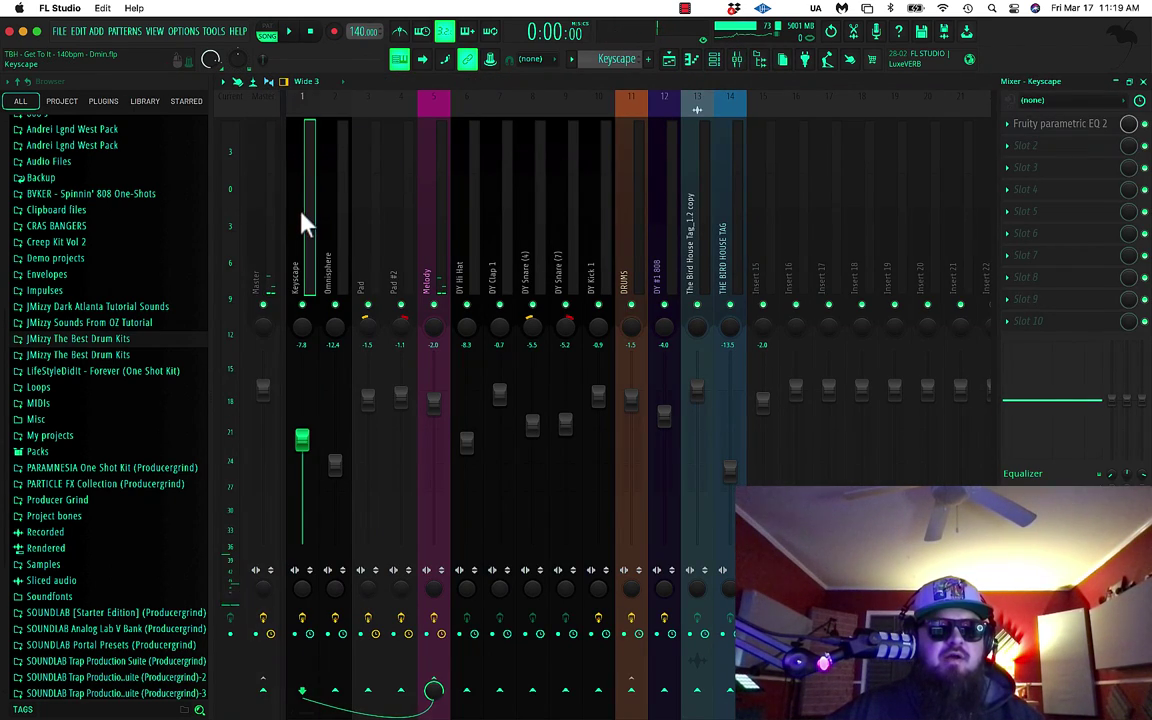
left_click(1050, 128)
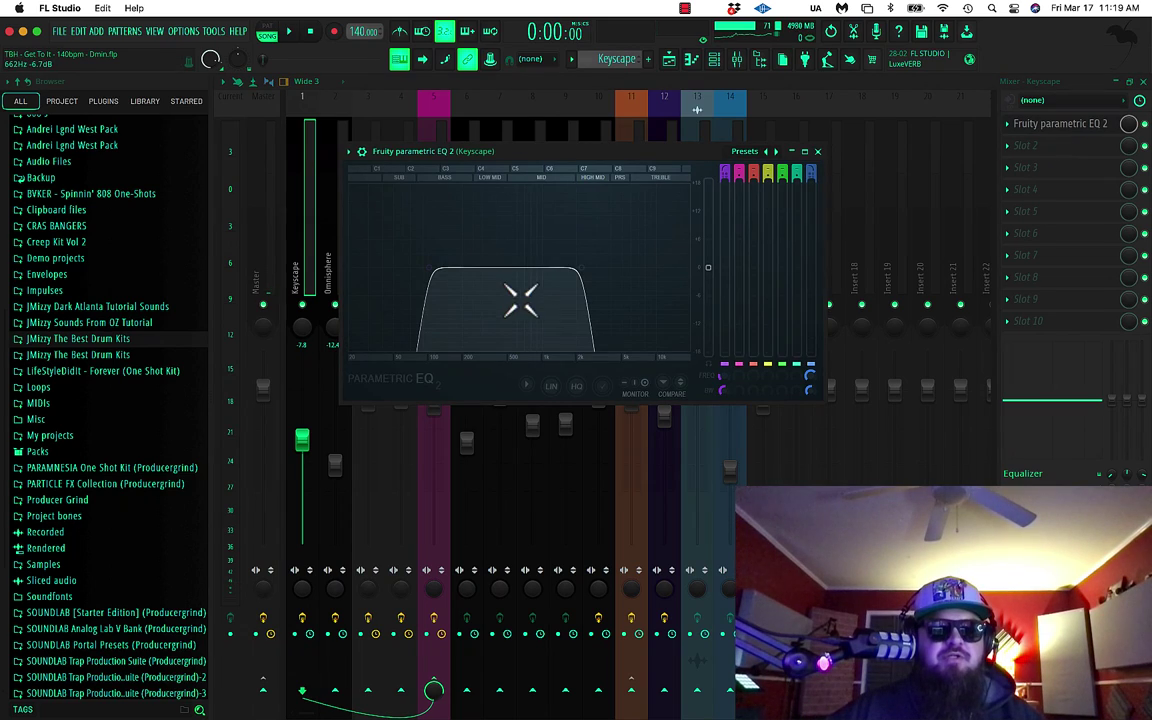
left_click(818, 152)
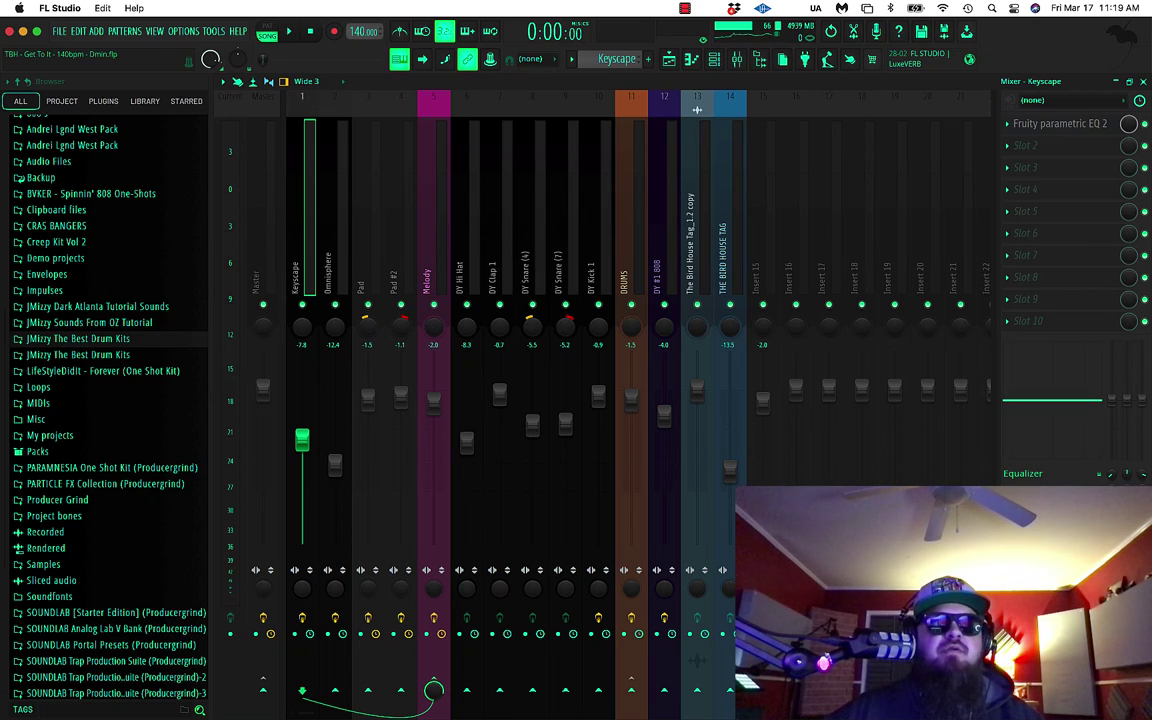
Reopen the Keyscape piano roll with F7 and scroll through its D2, E2 and F2-based chords.
key("F7")
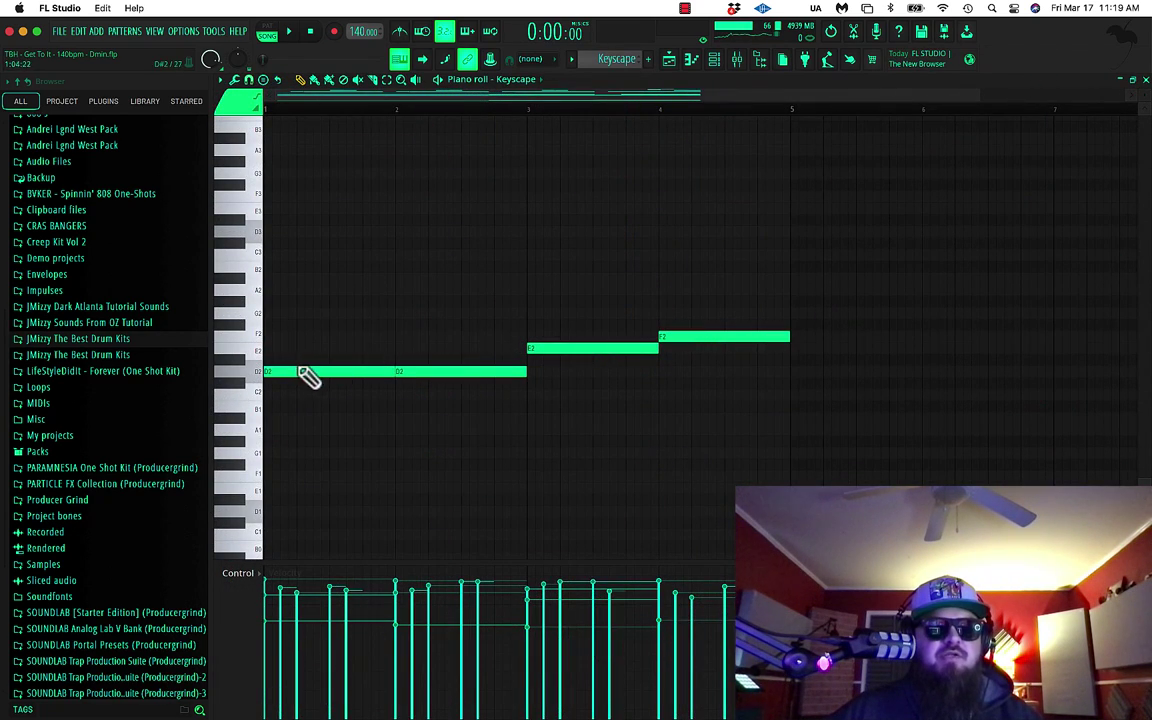
scroll(425, 378, "up", 5)
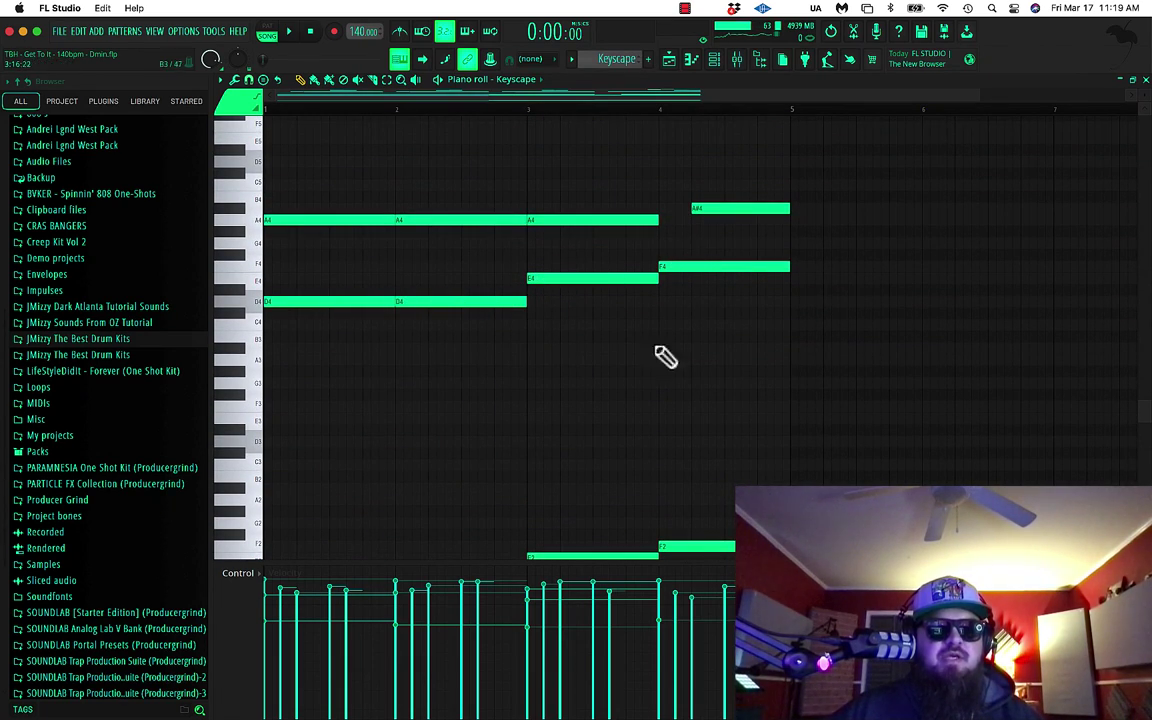
scroll(662, 380, "down", 5)
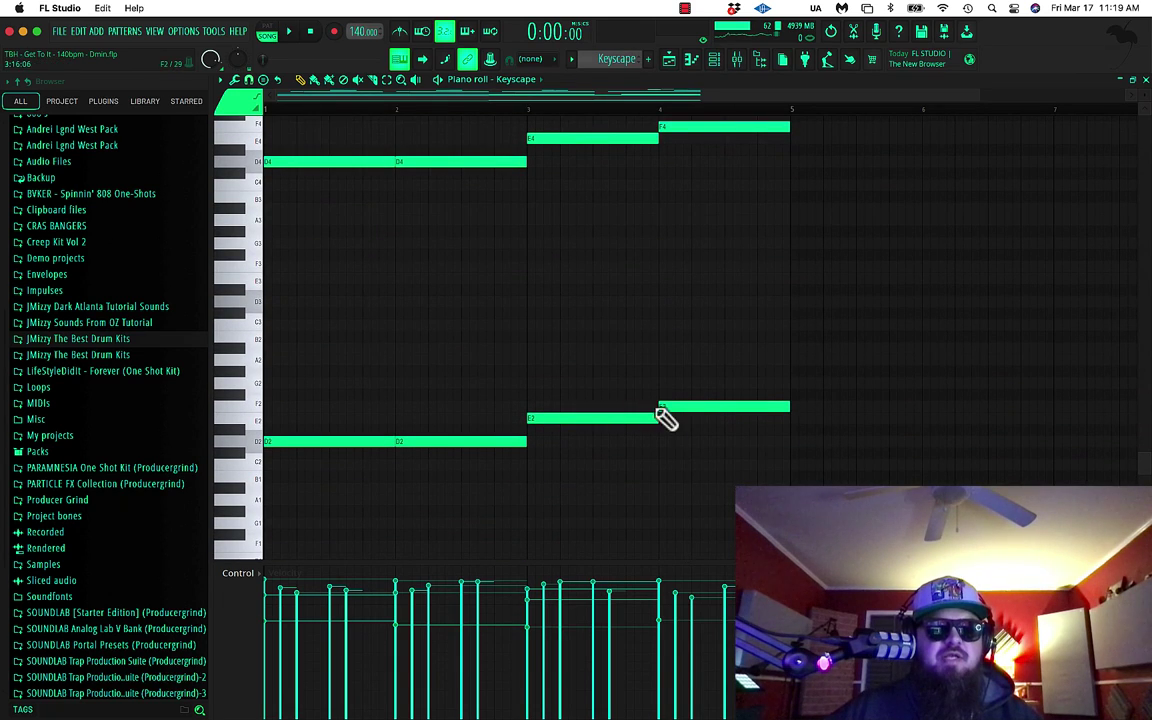
scroll(620, 325, "up", 5)
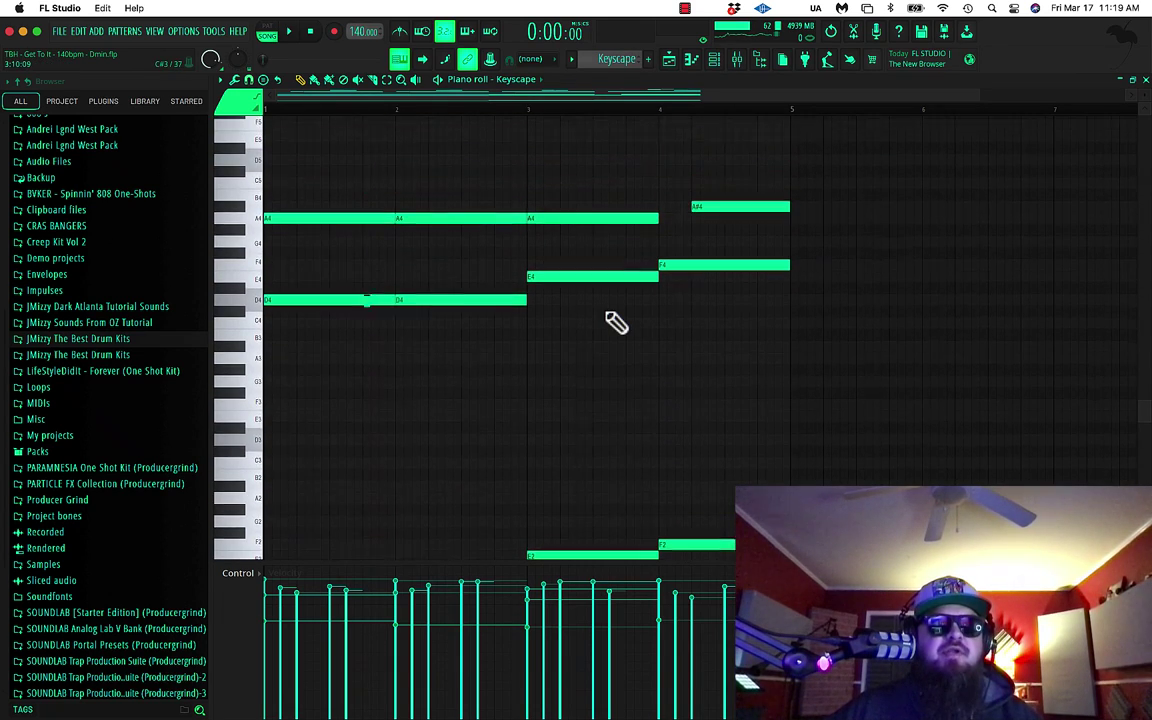
Collapse the Omnisphere group, unmute the Omnisphere track and mute Keyscape.
left_click(670, 61)
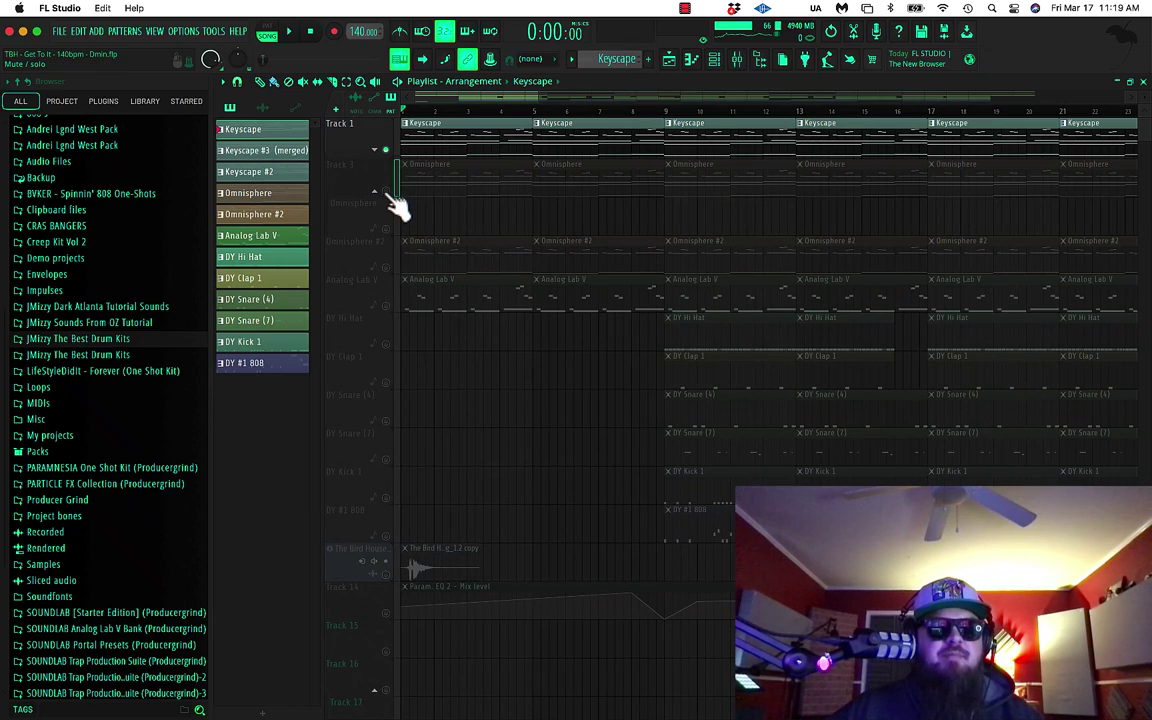
left_click(384, 200)
left_click(386, 191)
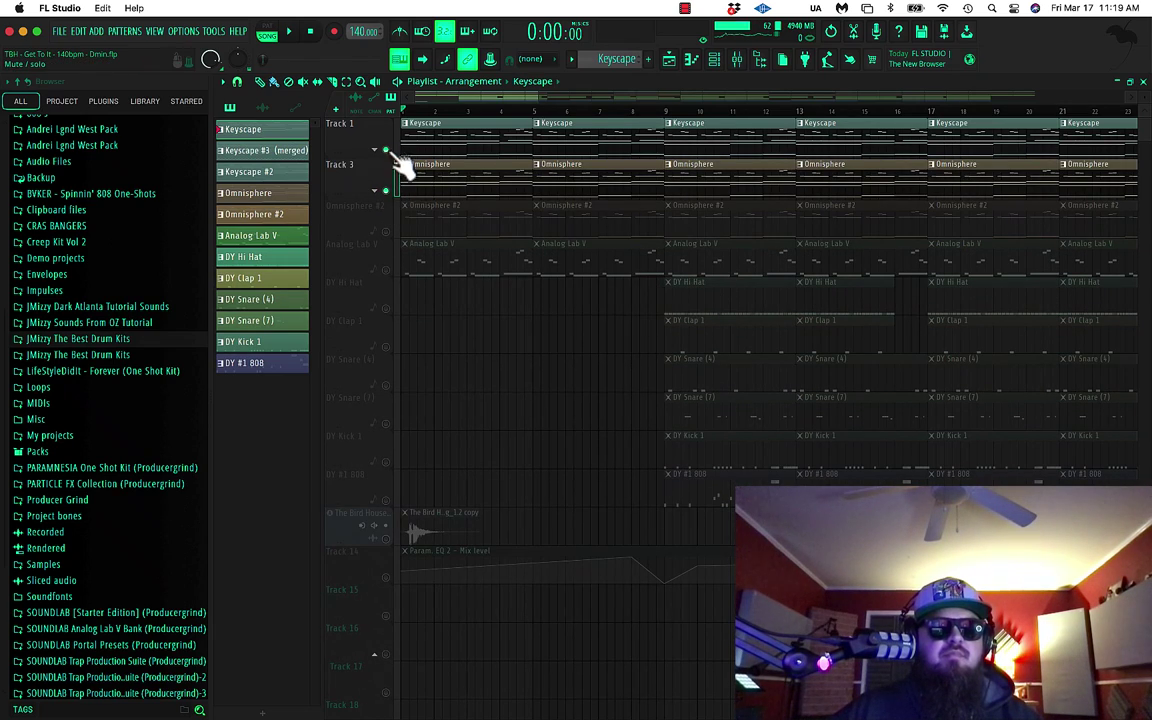
left_click(385, 150)
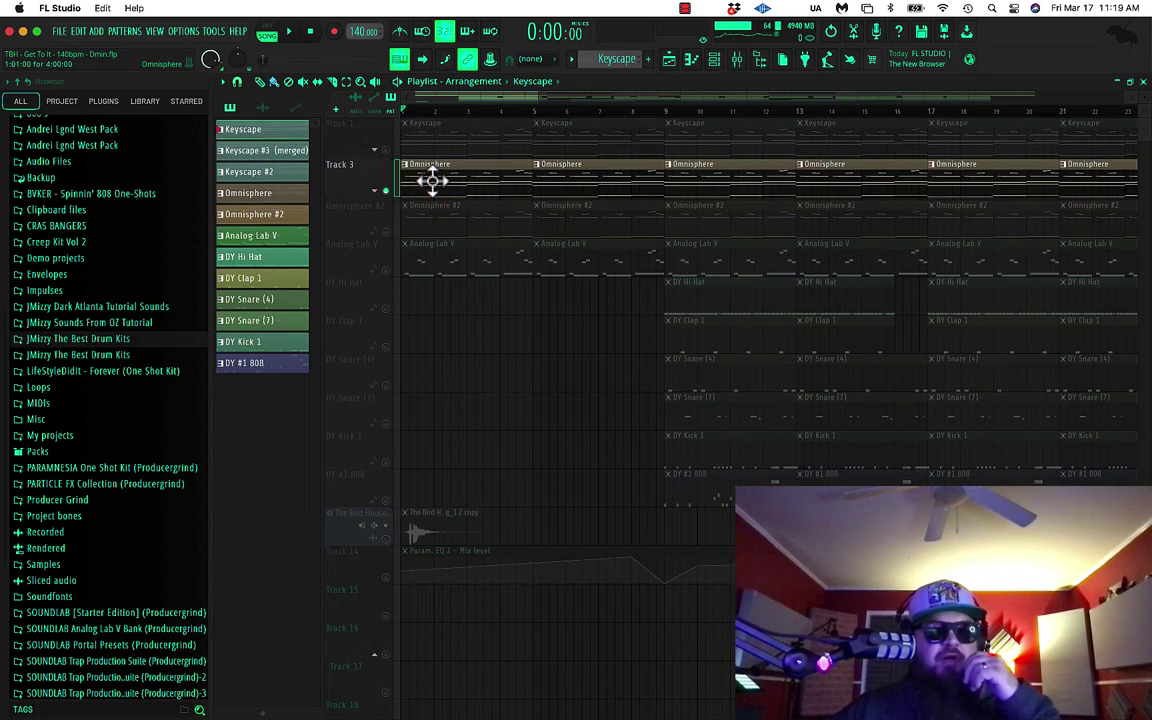
Play the arrangement, bring Keyscape back in alongside Omnisphere, then stop.
left_click(432, 180)
key("space")
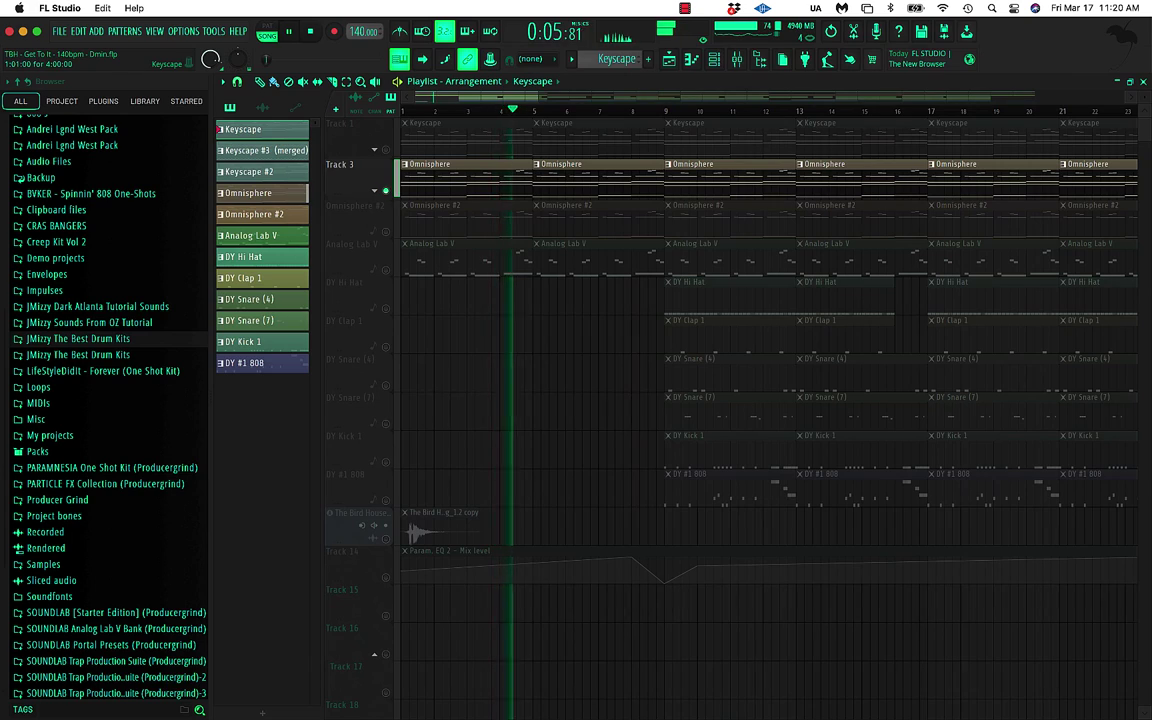
left_click(385, 149)
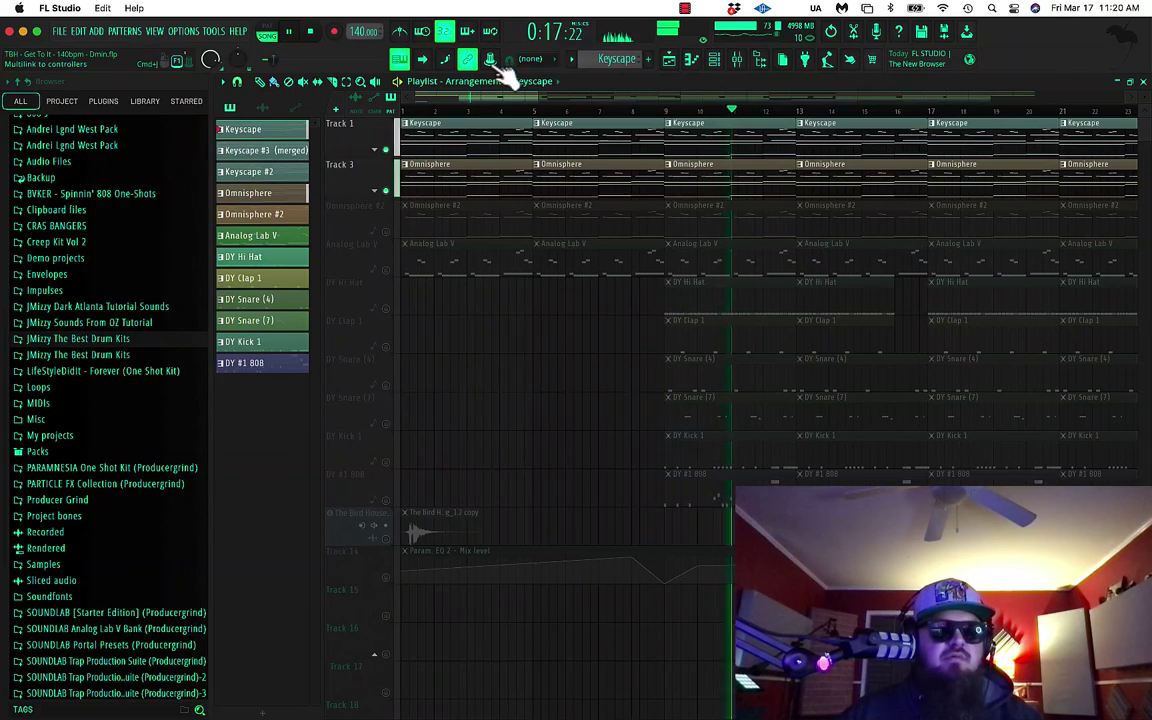
key("space")
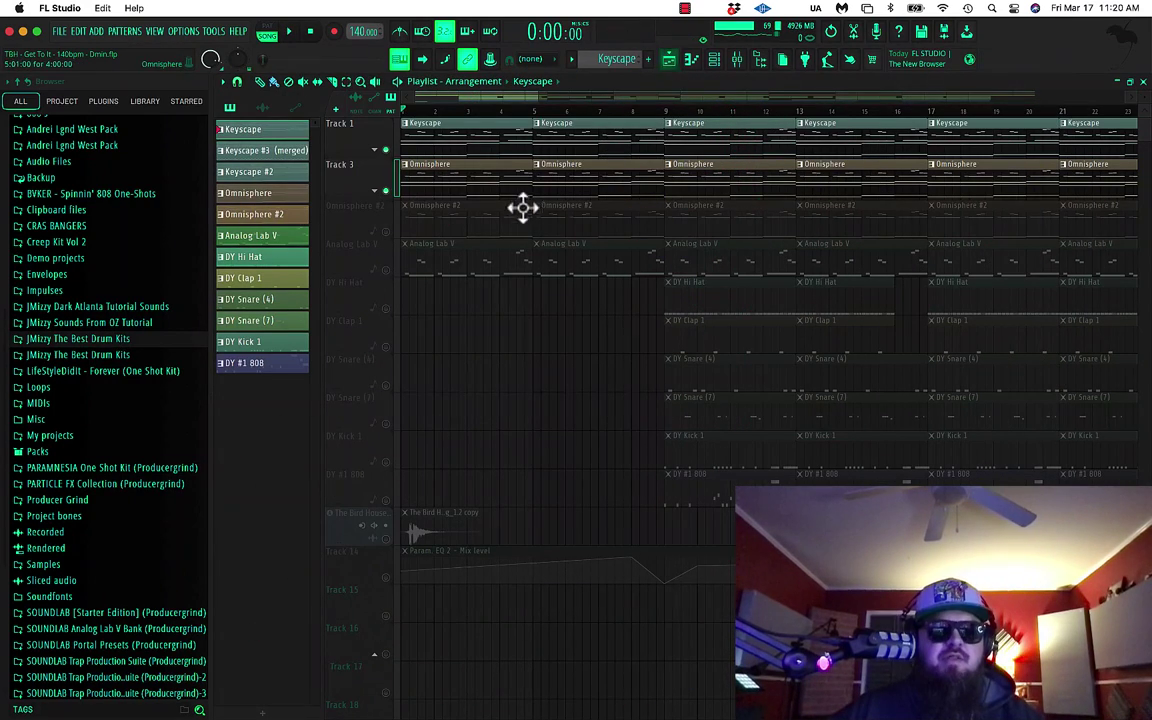
Play the Omnisphere #2 pattern's A5/E6/F6 chords from its piano roll, then return to the Playlist.
left_click(386, 230)
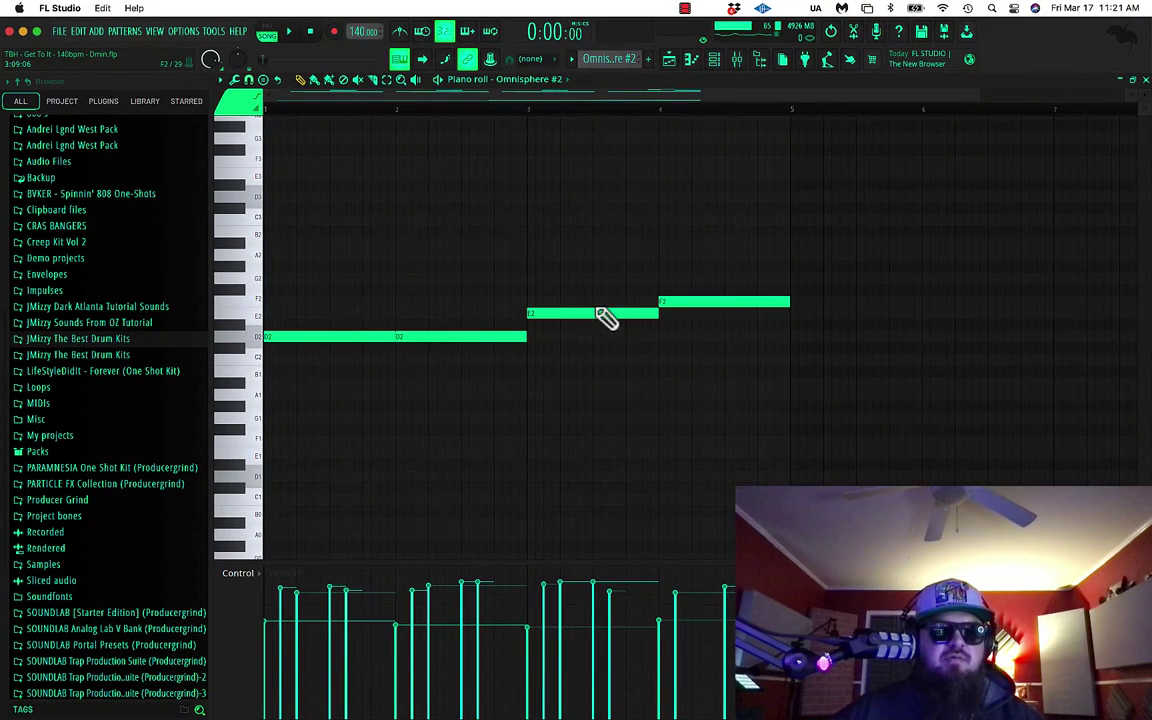
scroll(561, 309, "up", 15)
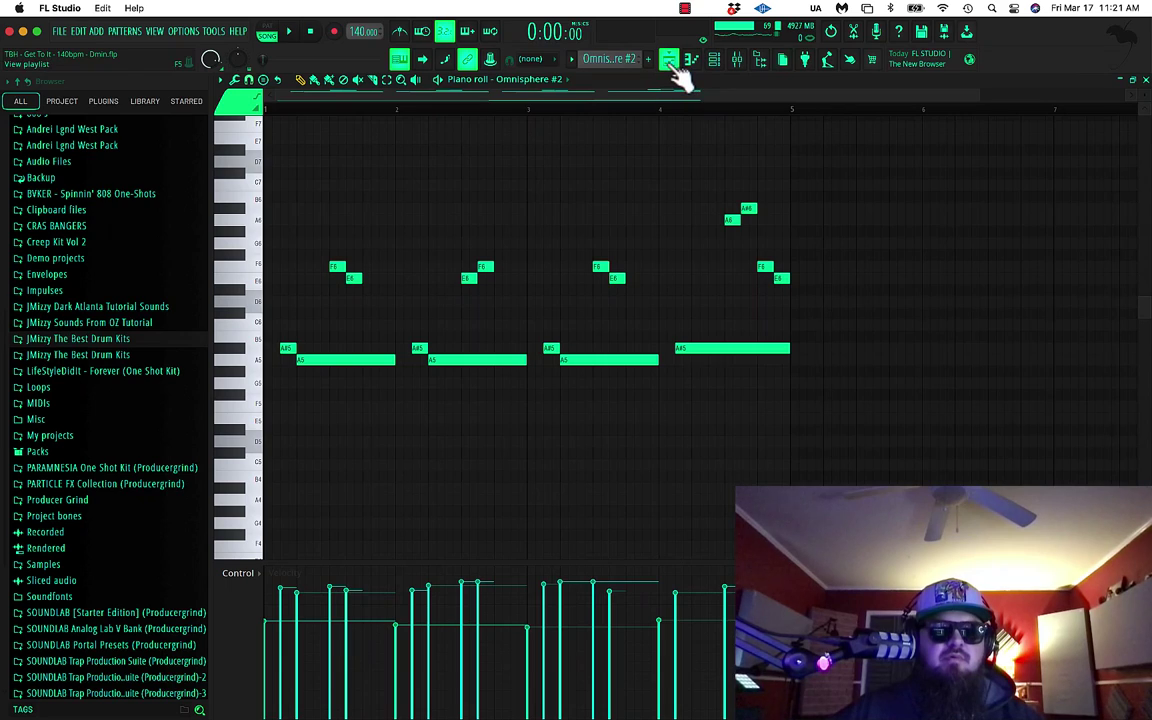
key("space")
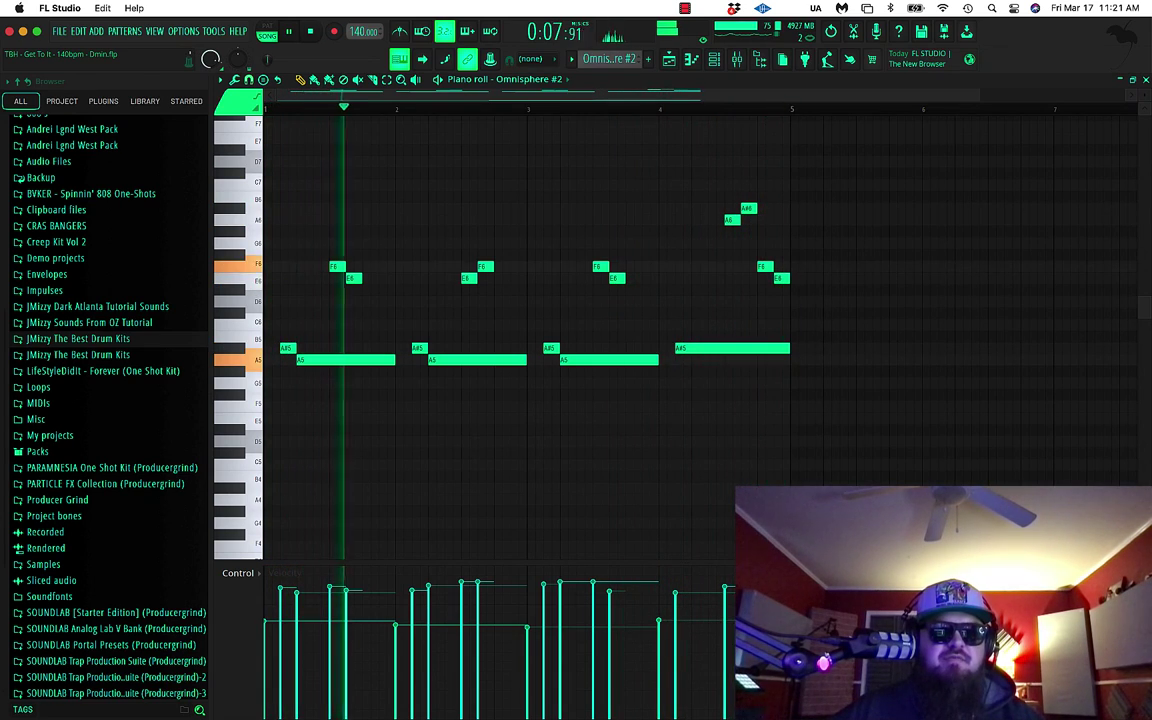
left_click(669, 59)
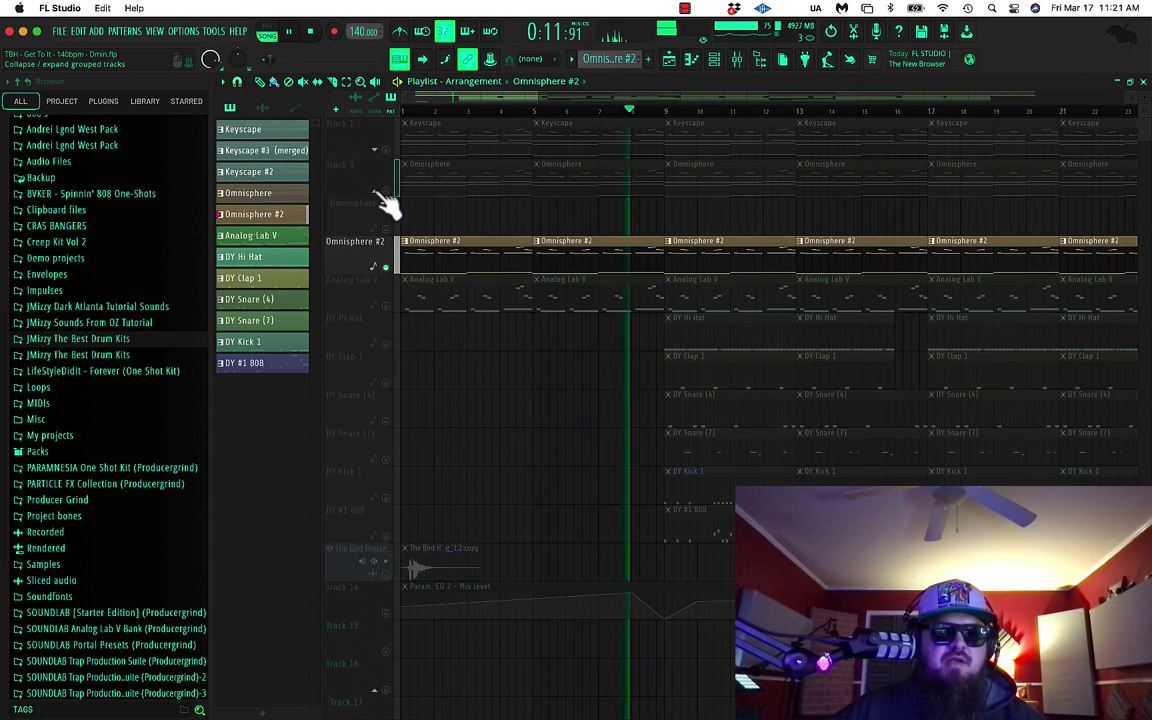
Unmute the Omnisphere #2, Omnisphere and Keyscape tracks and play all melody parts together.
left_click(388, 206)
left_click(386, 190)
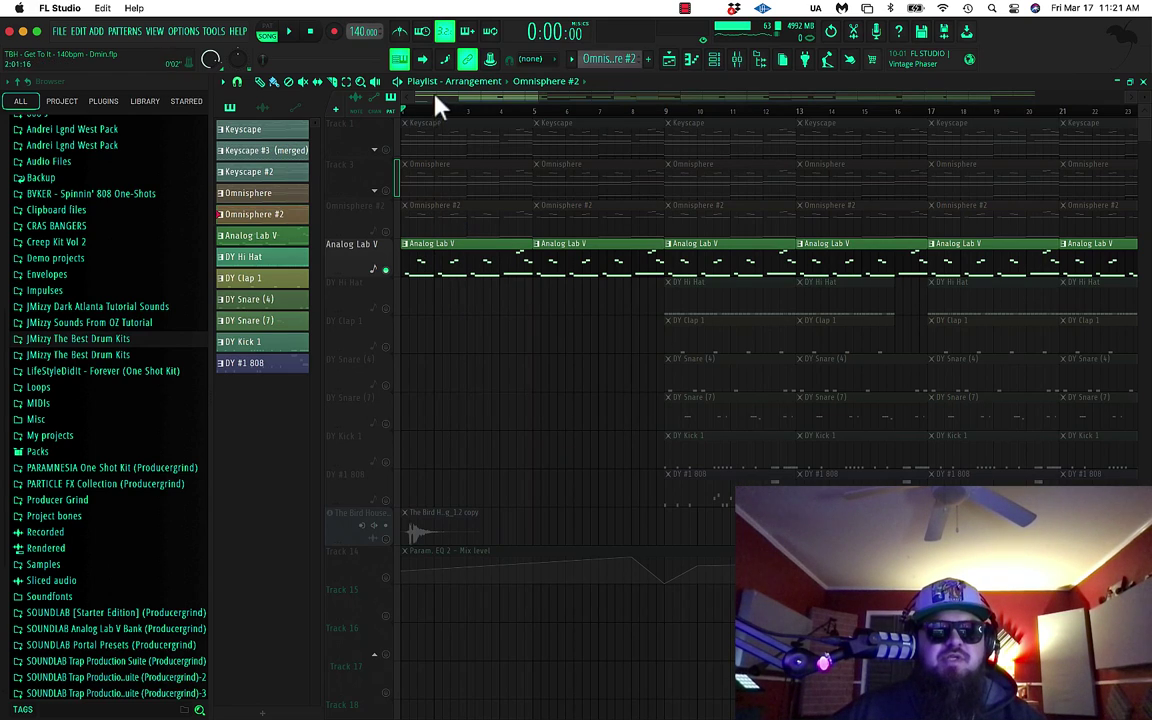
left_click(288, 31)
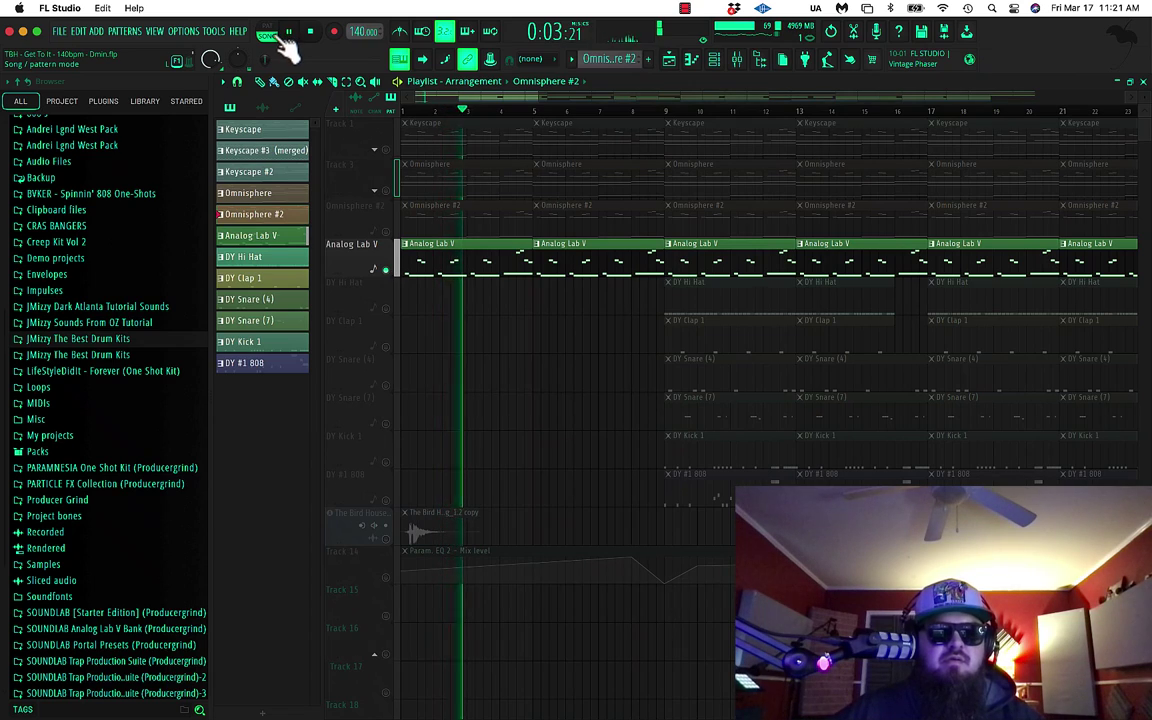
left_click(397, 209)
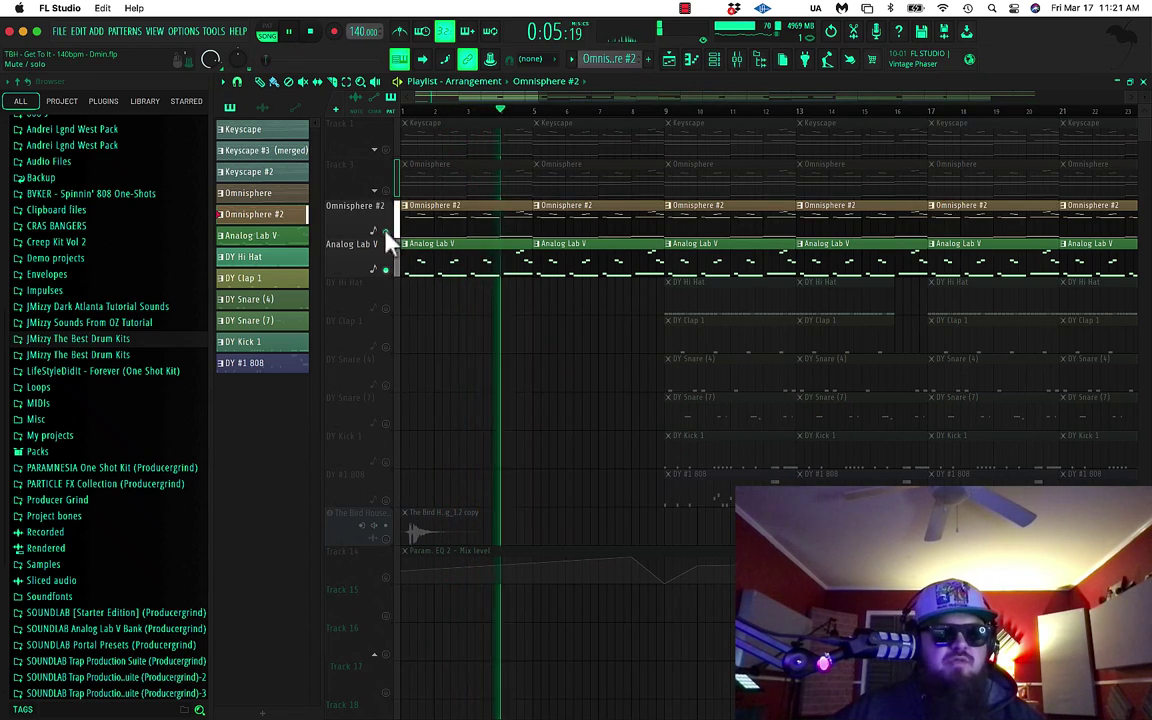
left_click(386, 190)
left_click(386, 149)
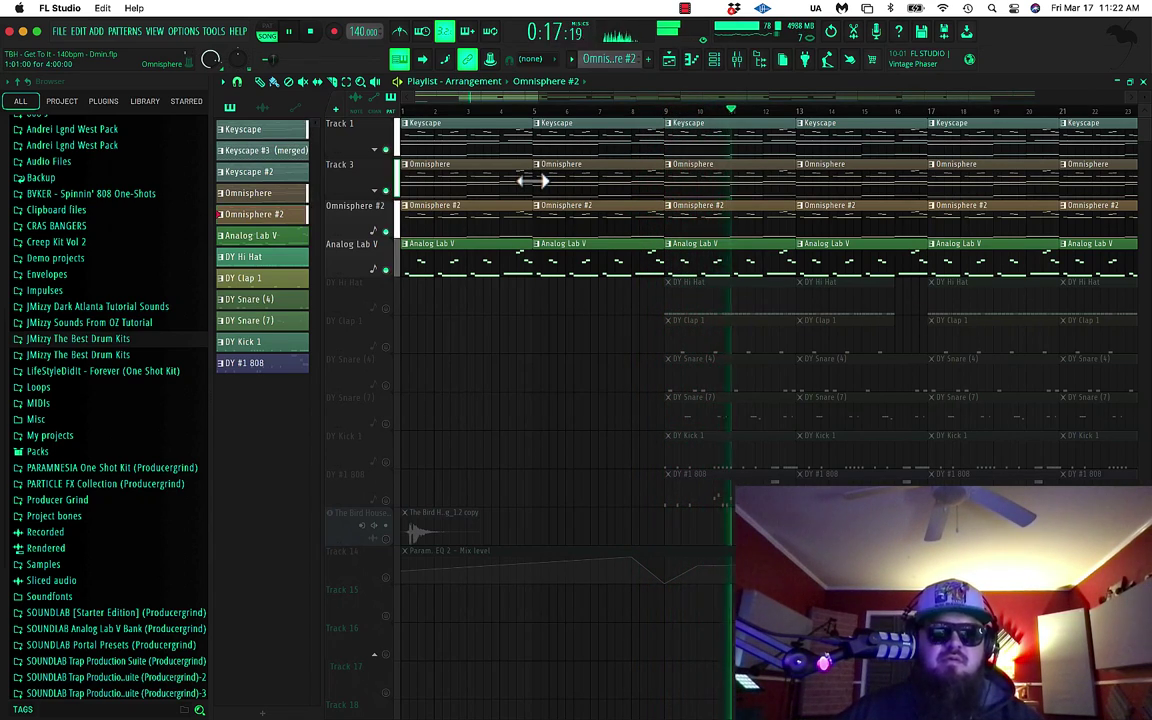
Stop playback and inspect the Melody, Pad #2 and Pad insert effects, including Pad #2's parametric EQ.
key("space")
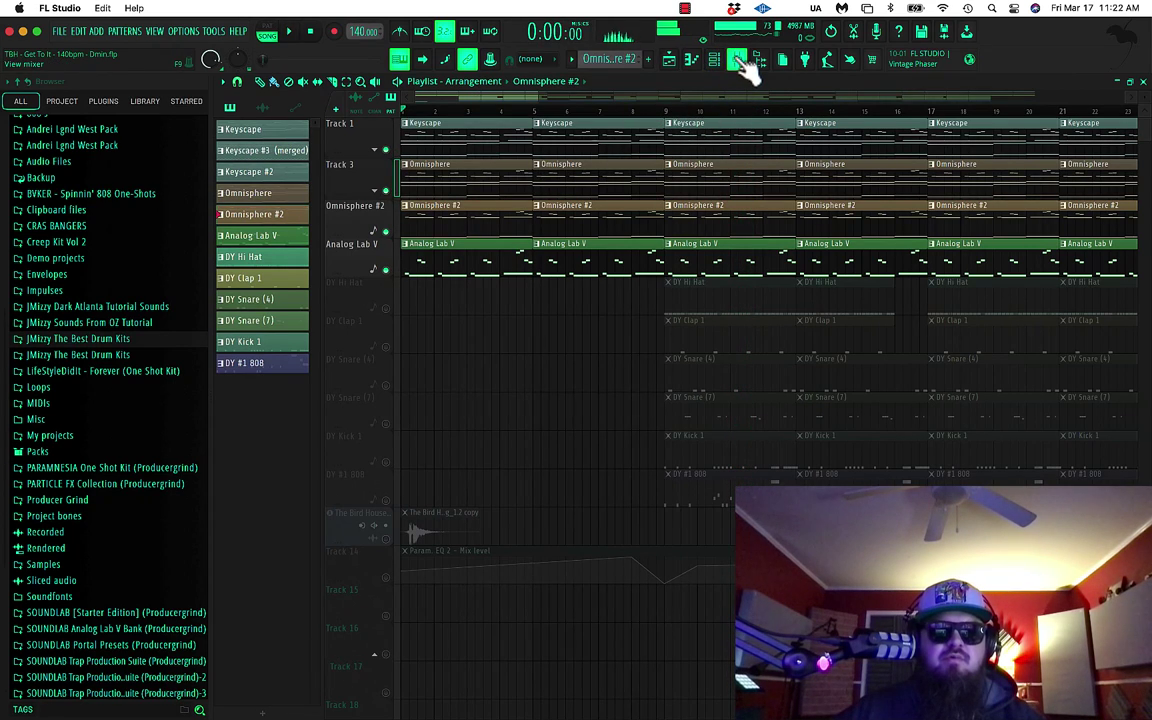
left_click(742, 60)
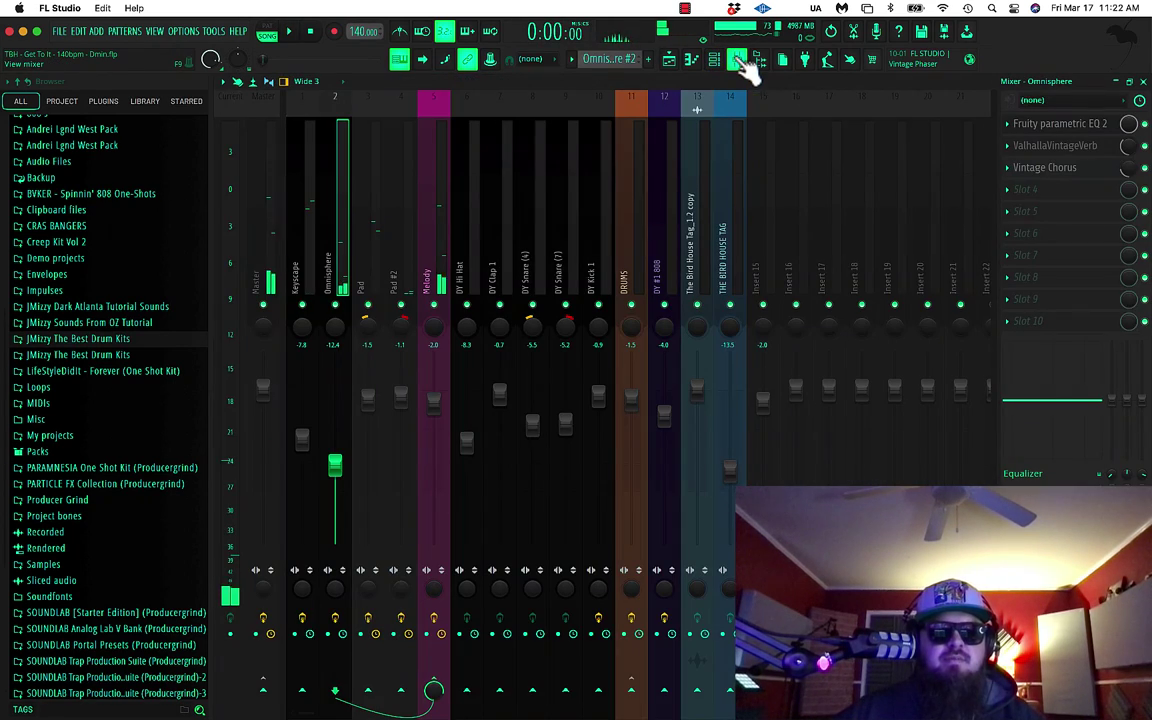
left_click(427, 271)
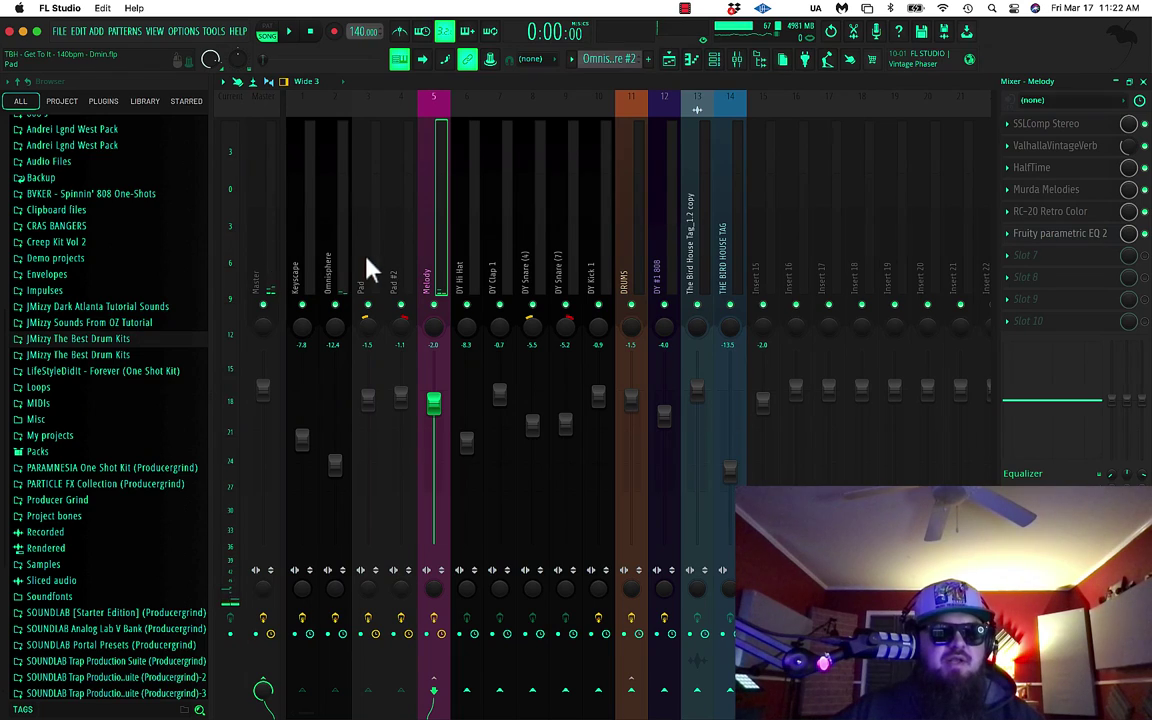
left_click(392, 268)
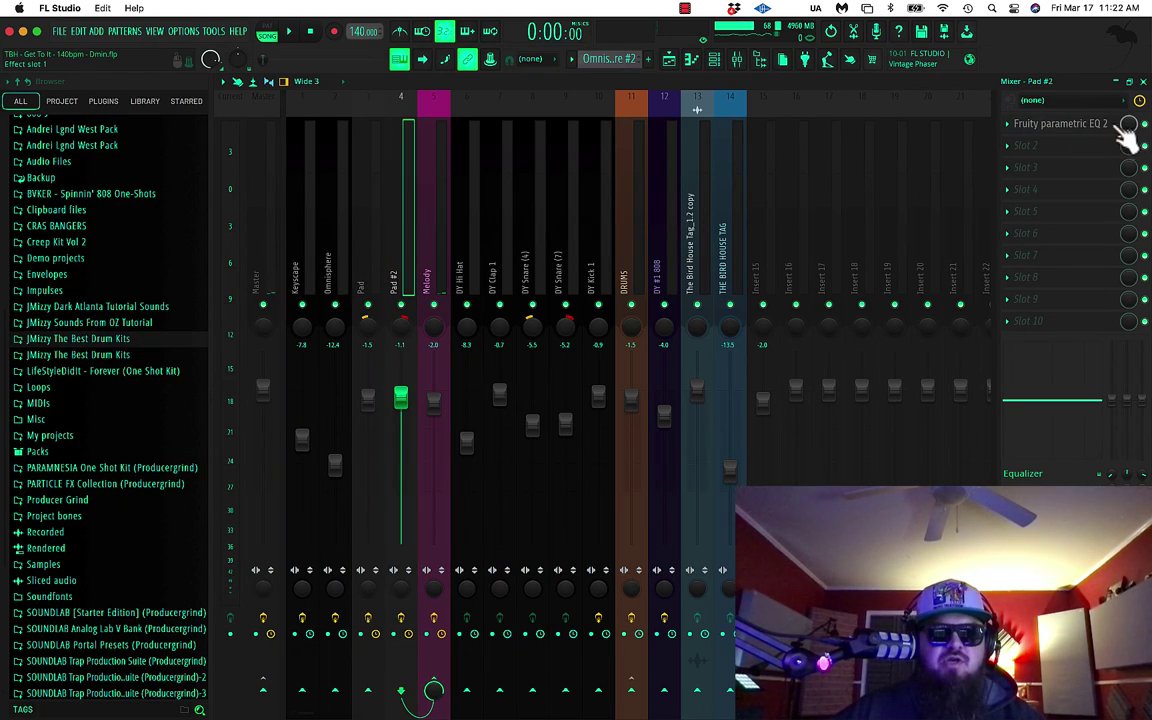
left_click(1084, 126)
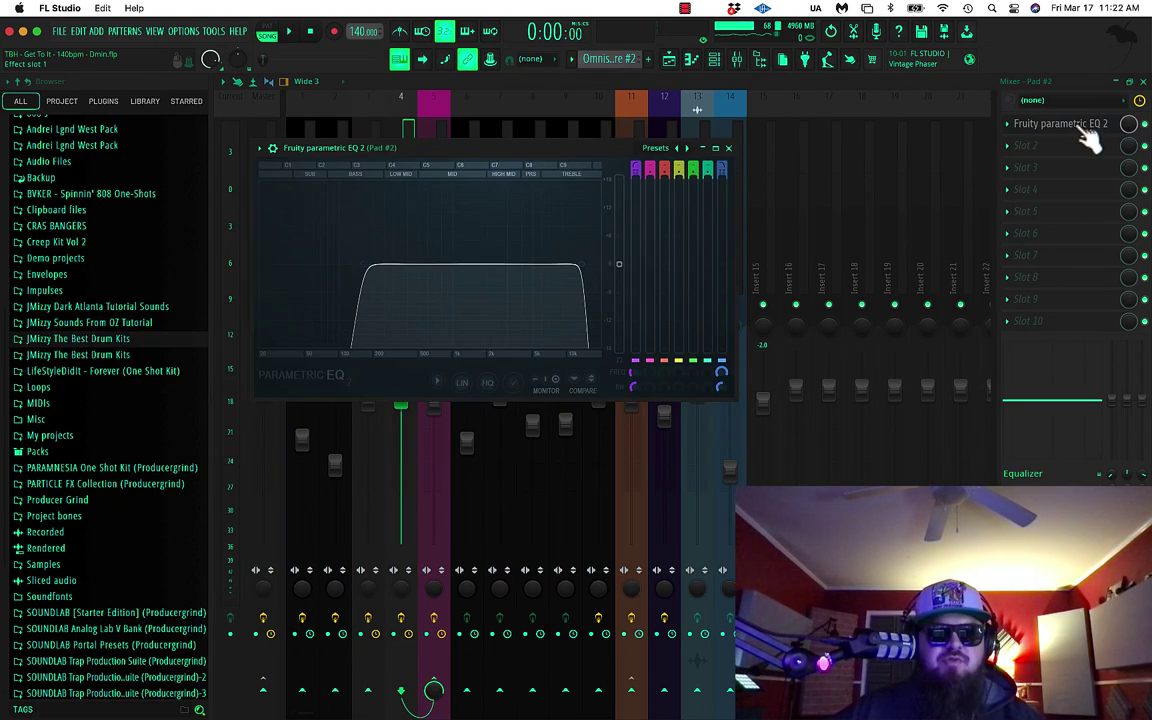
left_click(729, 149)
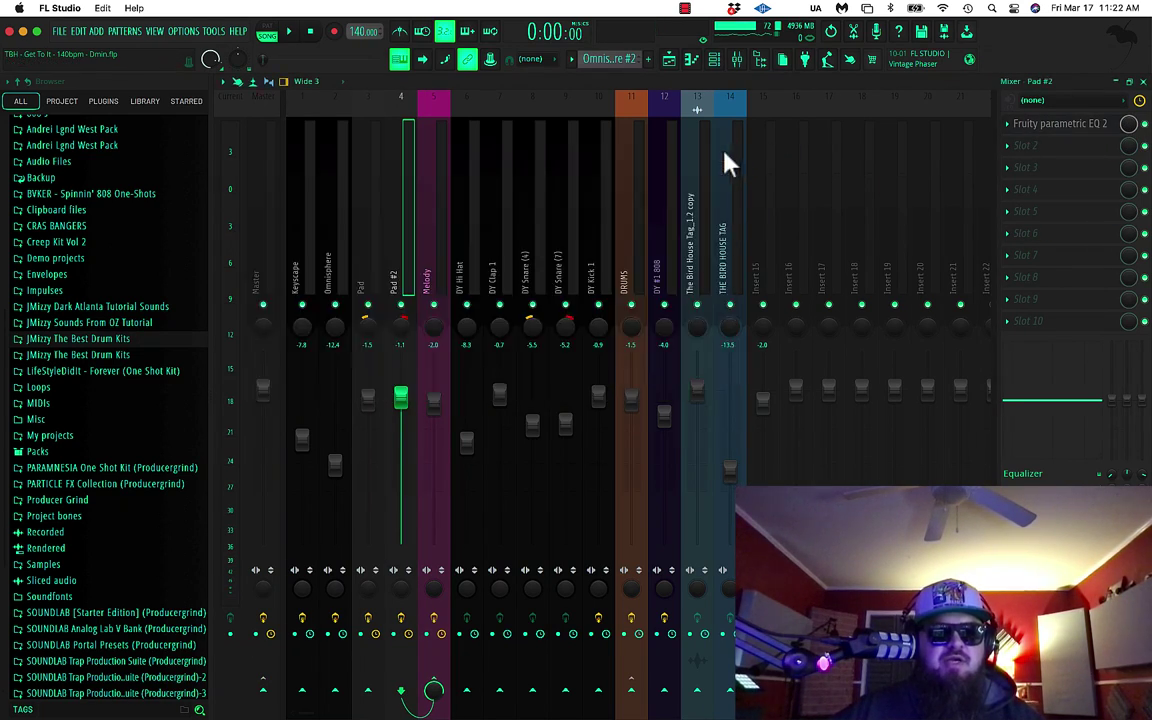
left_click(359, 260)
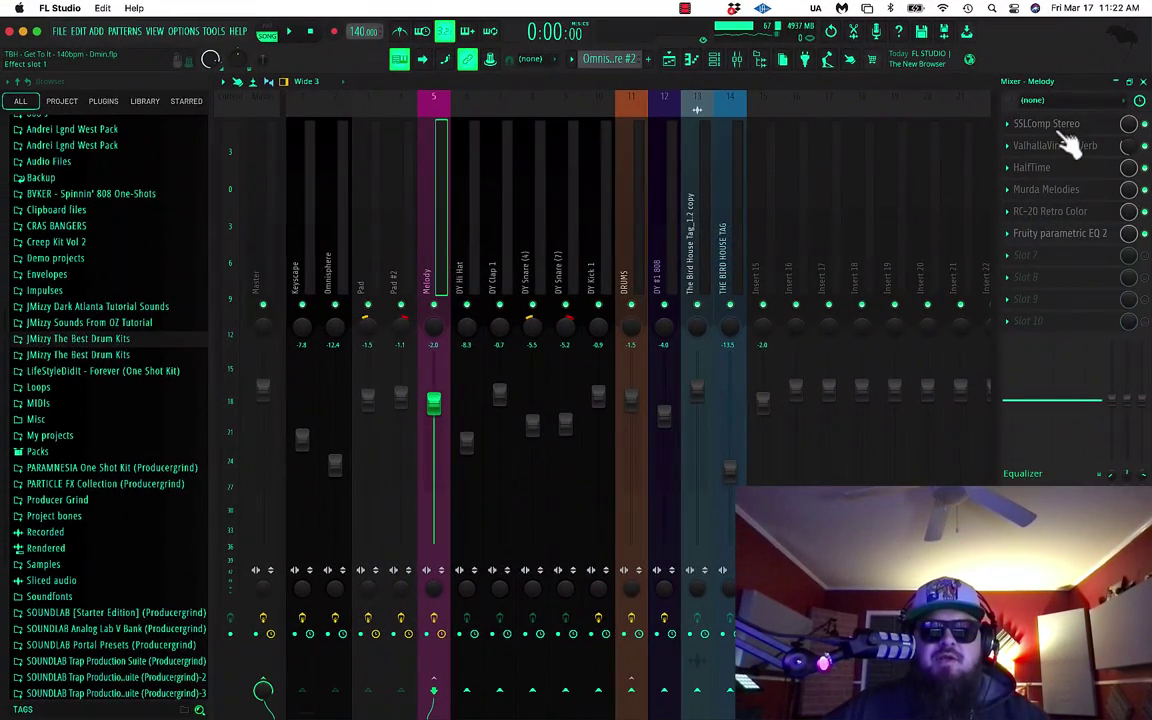
Adjust the SSLComp Stereo threshold on the Melody insert while the song plays.
left_click(1056, 125)
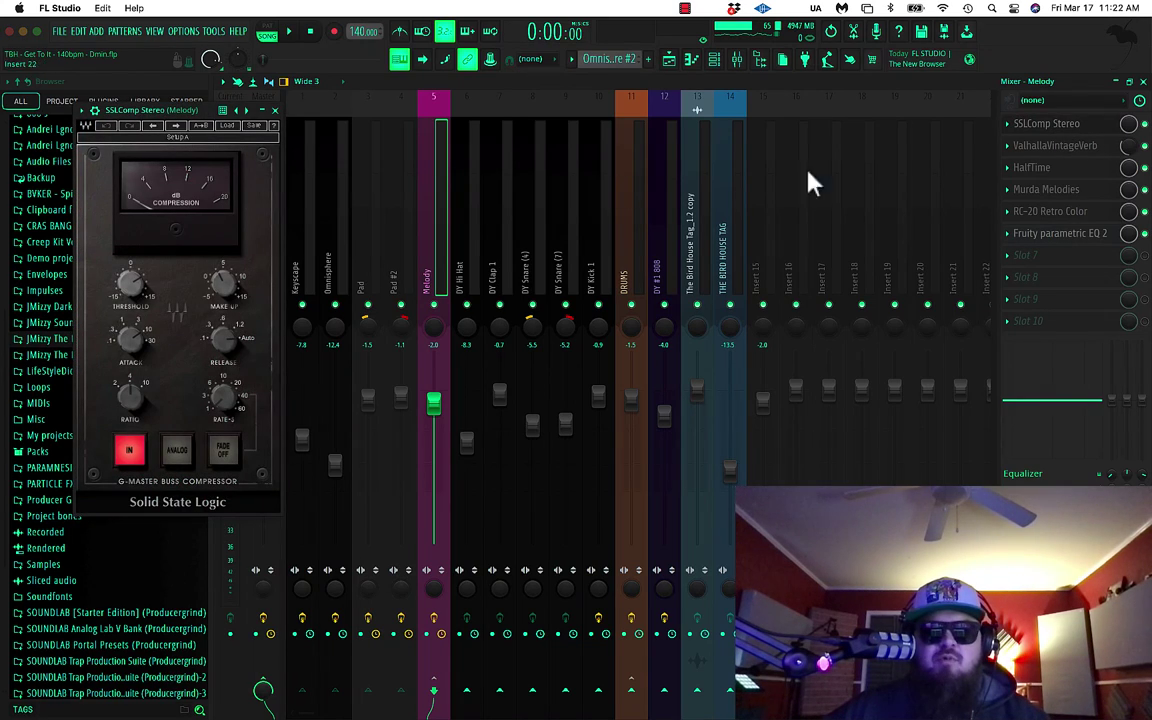
key("space")
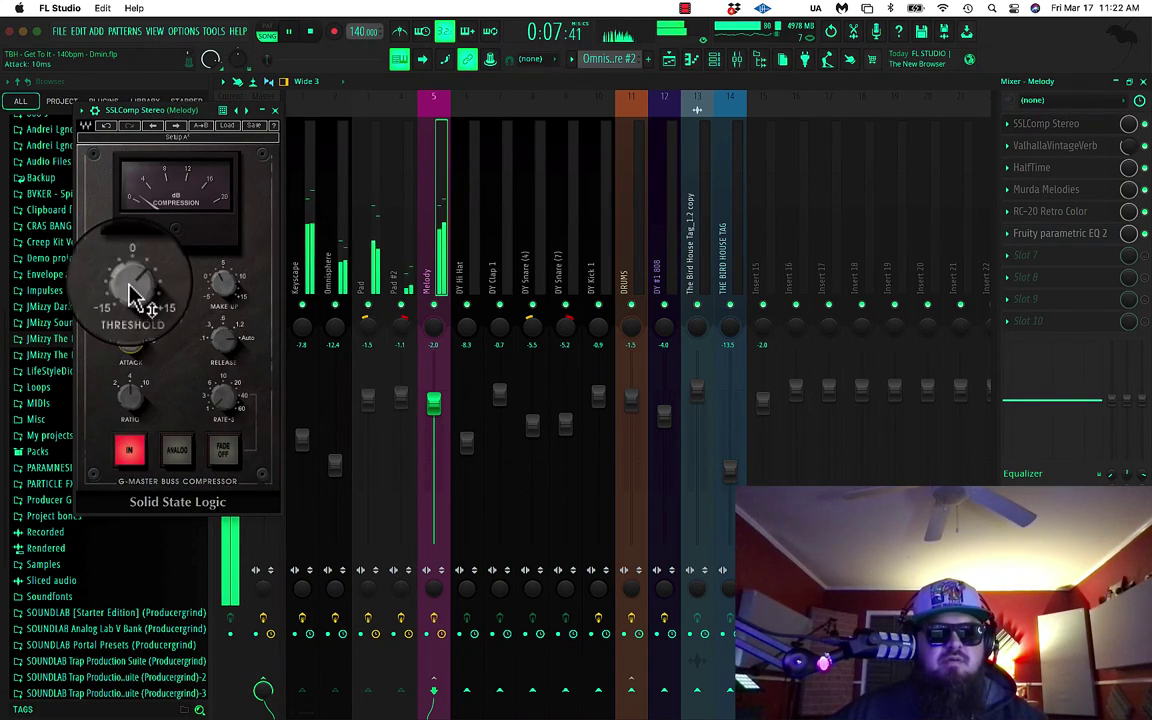
left_click_drag(128, 283, 195, 330)
key("space")
Open the Melody insert's ValhallaVintageVerb, HalfTime and Murda Melodies effects.
left_click(1062, 147)
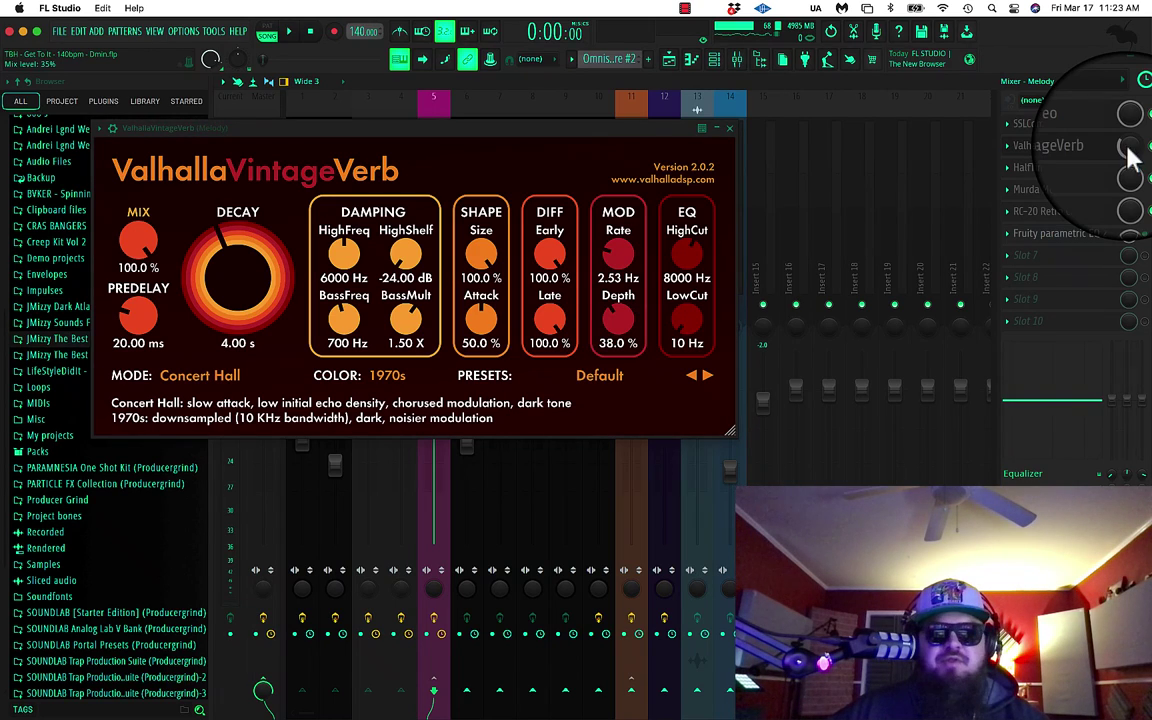
left_click(1055, 167)
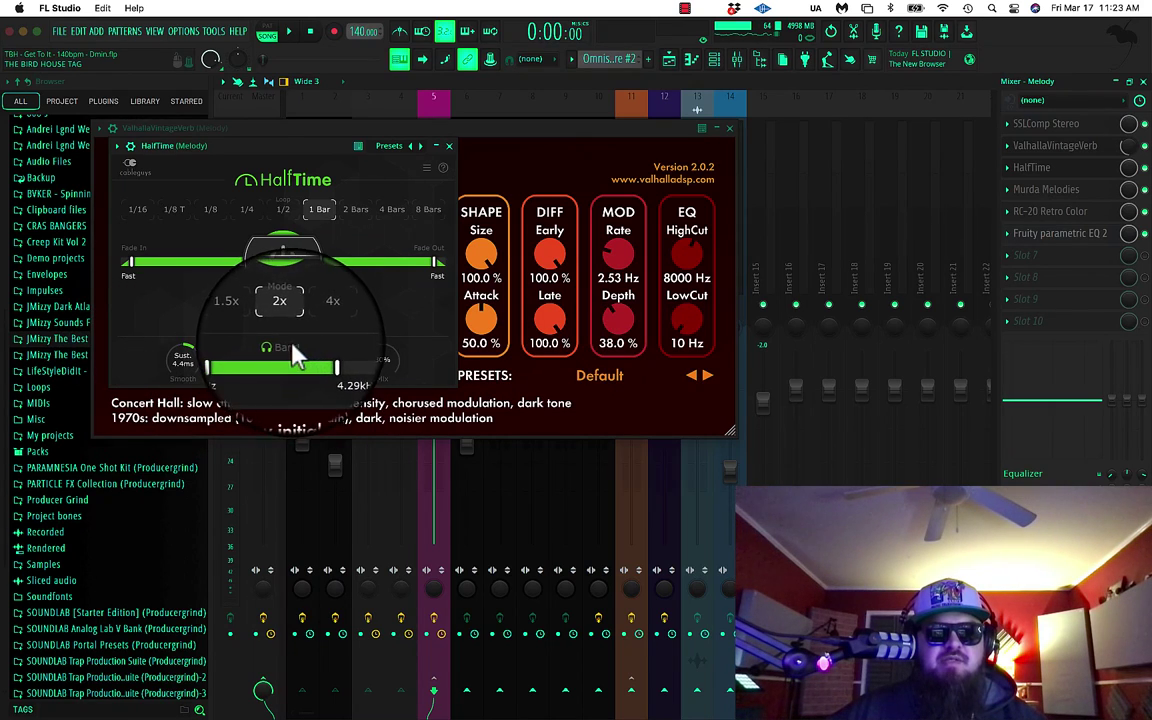
left_click(1045, 192)
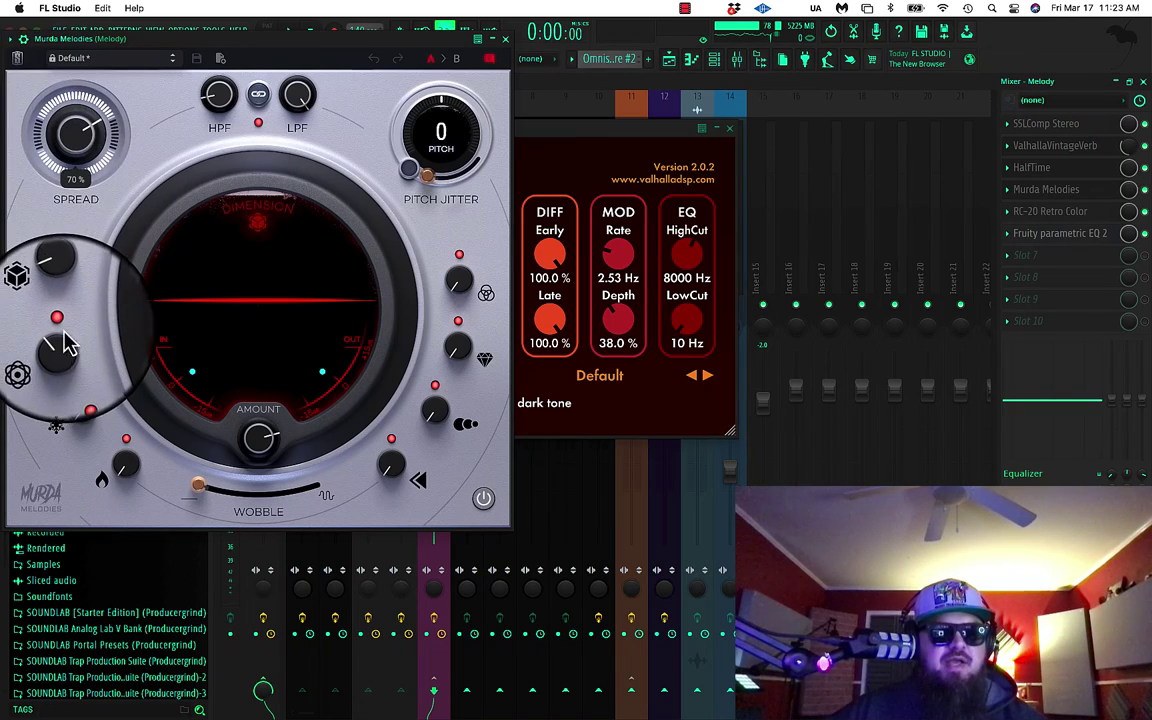
Set RC-20 Retro Color Magnitude to 58% on the Melody insert.
mouse_move(63, 356)
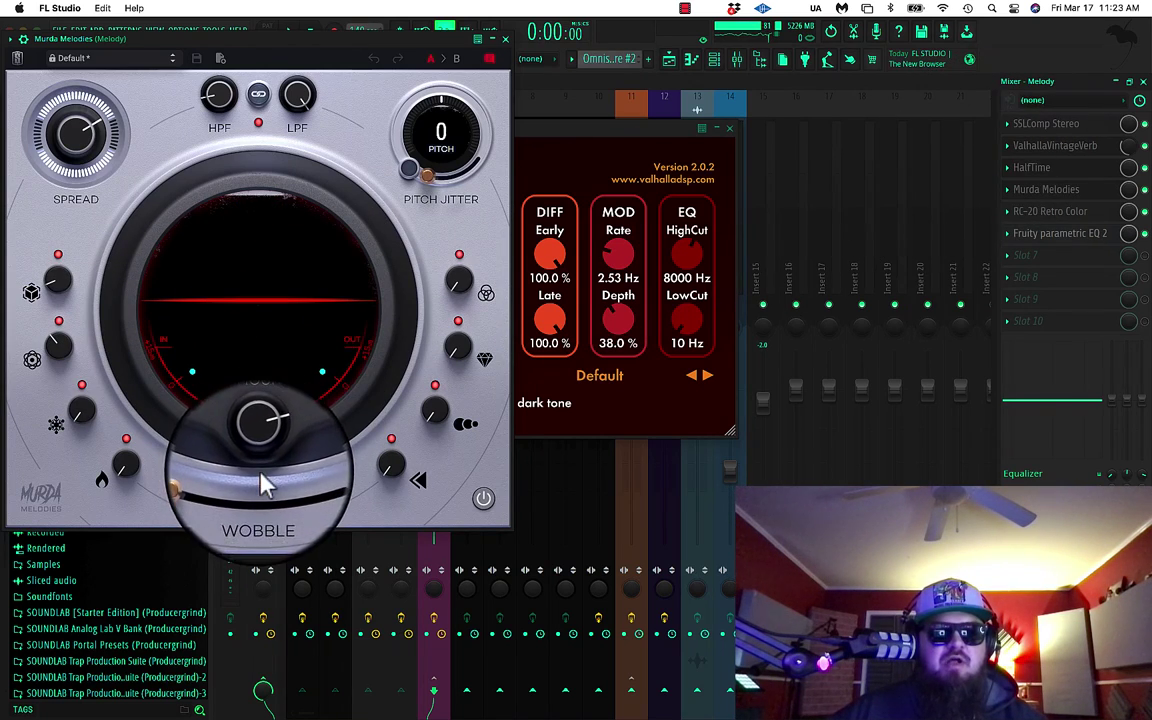
mouse_move(262, 450)
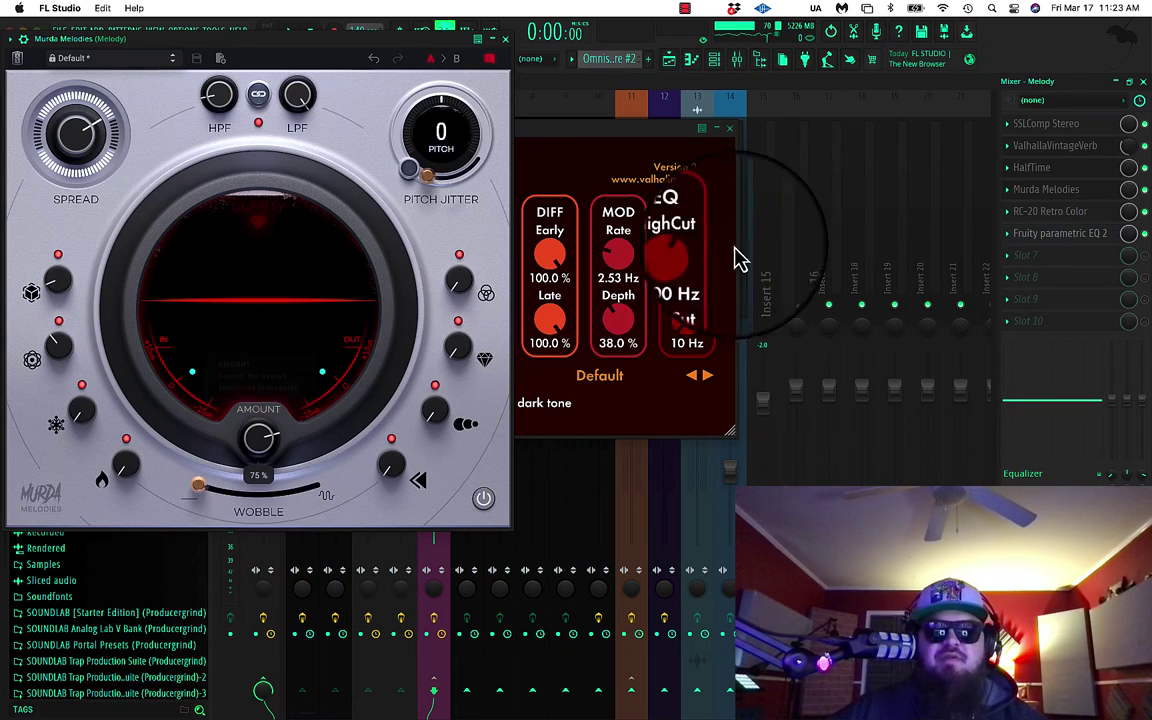
left_click(1048, 216)
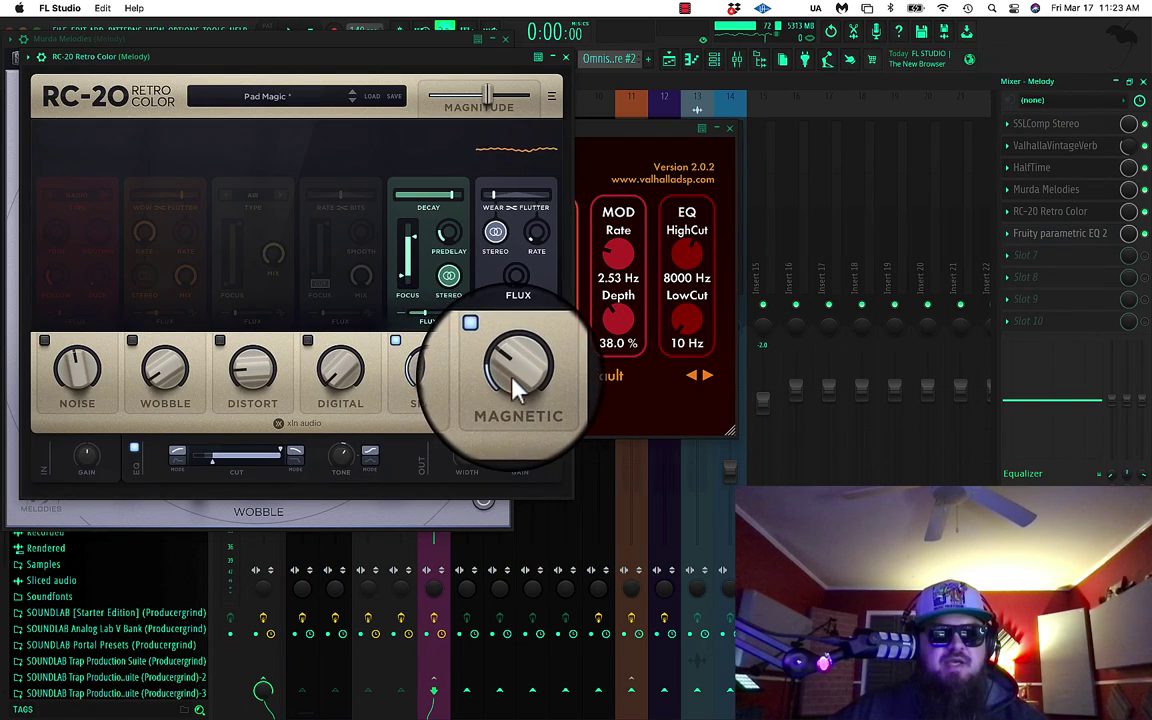
left_click_drag(494, 101, 487, 102)
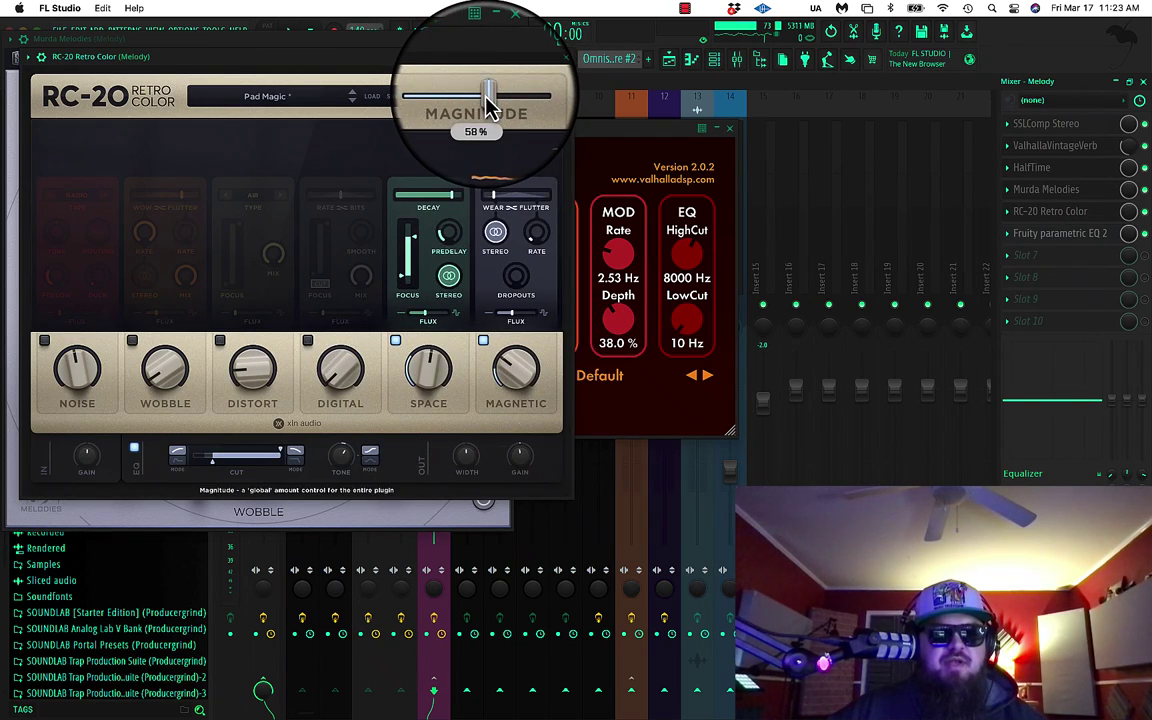
Close the reverb, RC-20, Murda Melodies, HalfTime and EQ plugin windows.
left_click(1050, 234)
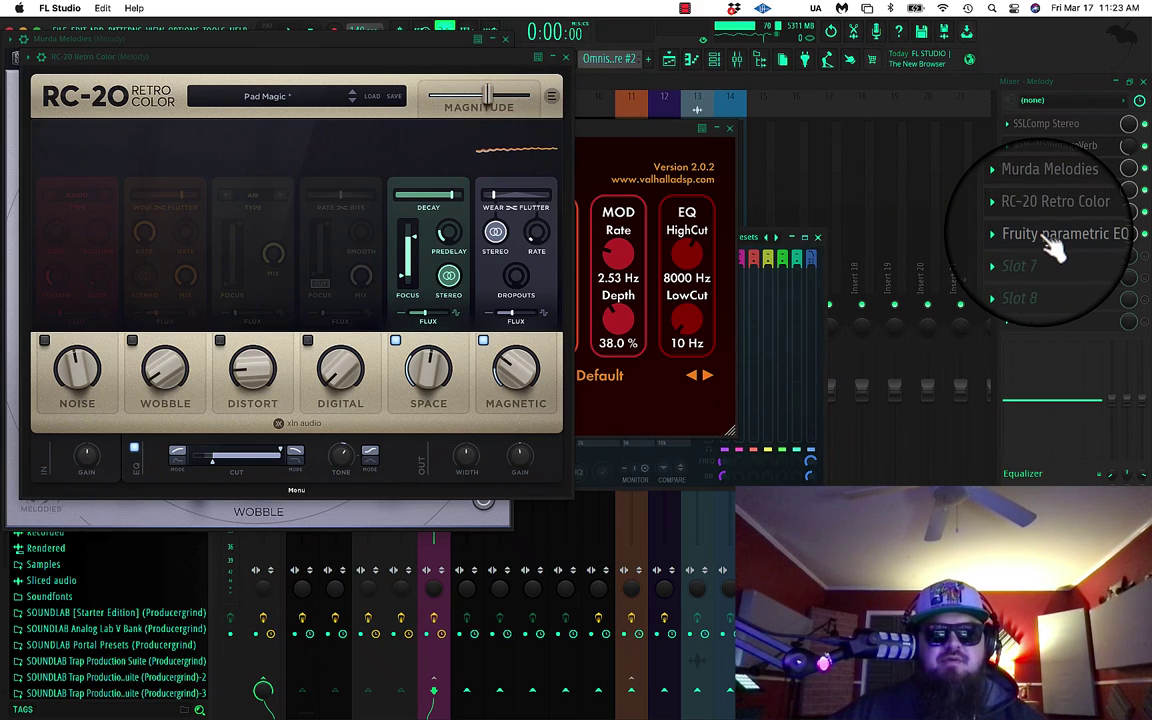
left_click(729, 128)
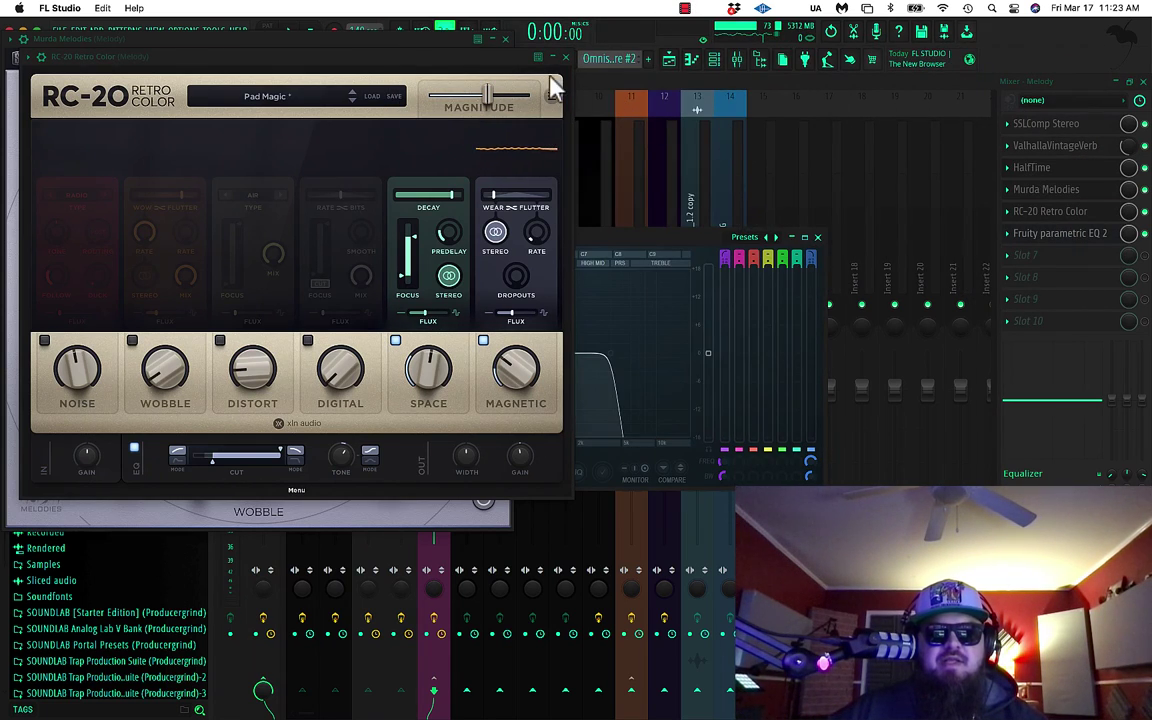
left_click(566, 58)
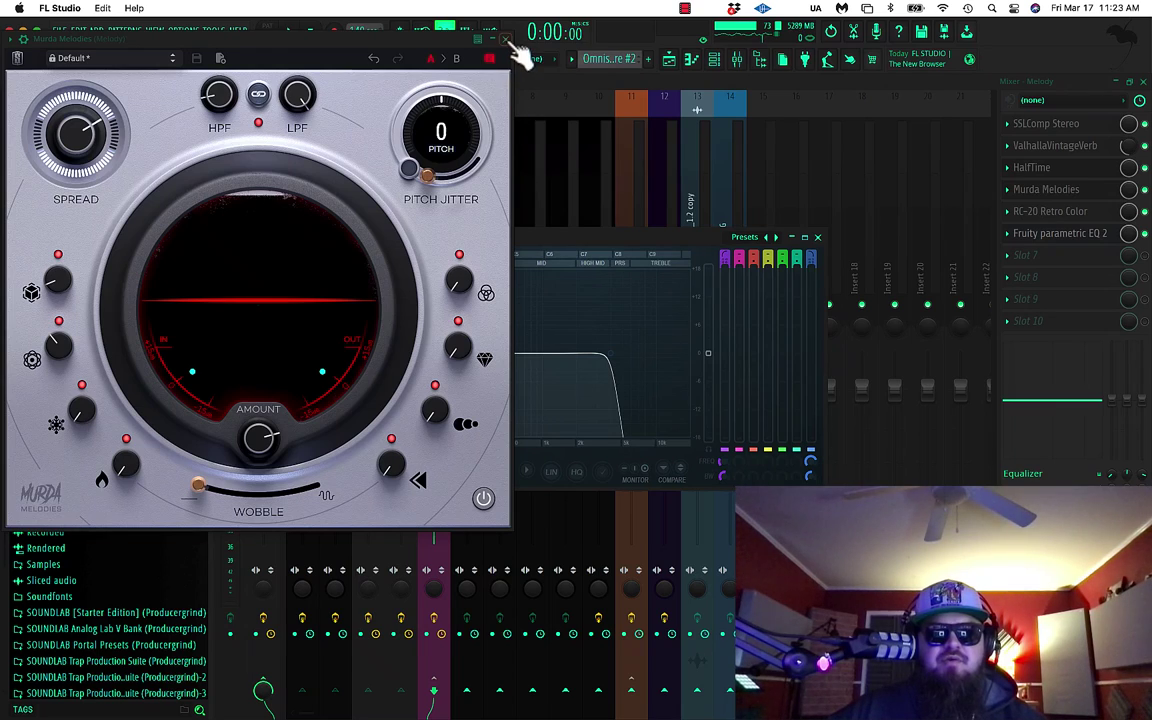
left_click(508, 40)
left_click(817, 237)
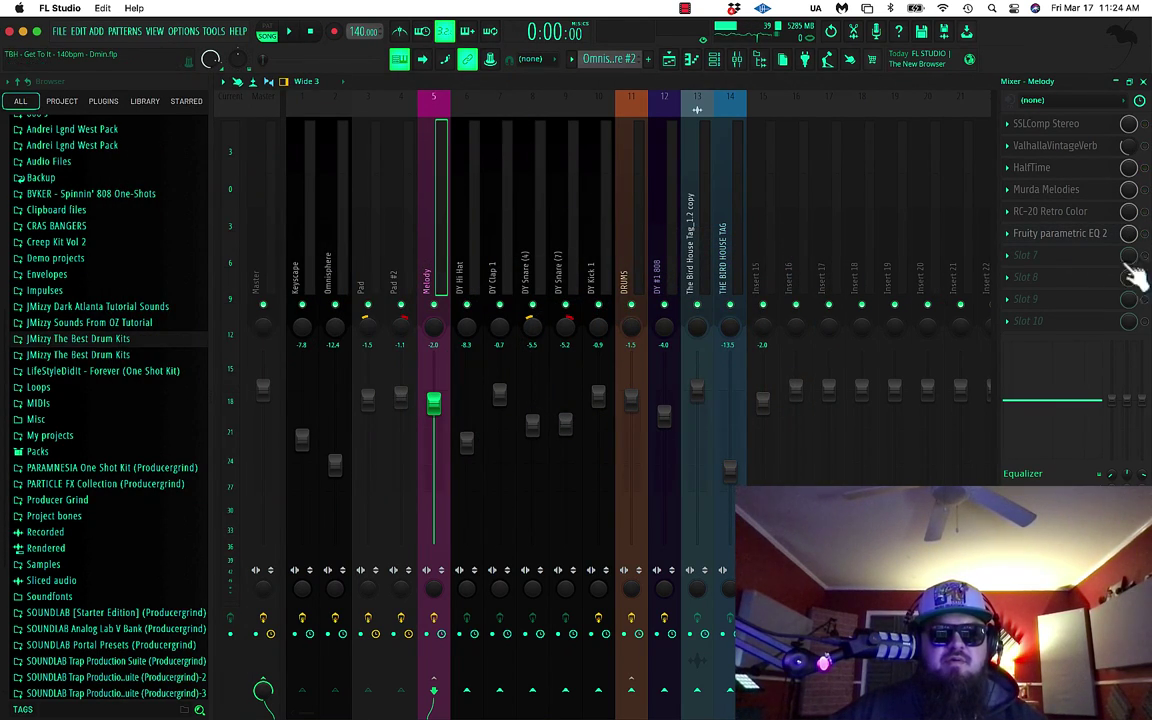
Play the beat to hear the processed melody, then return to the Playlist arrangement.
key("space")
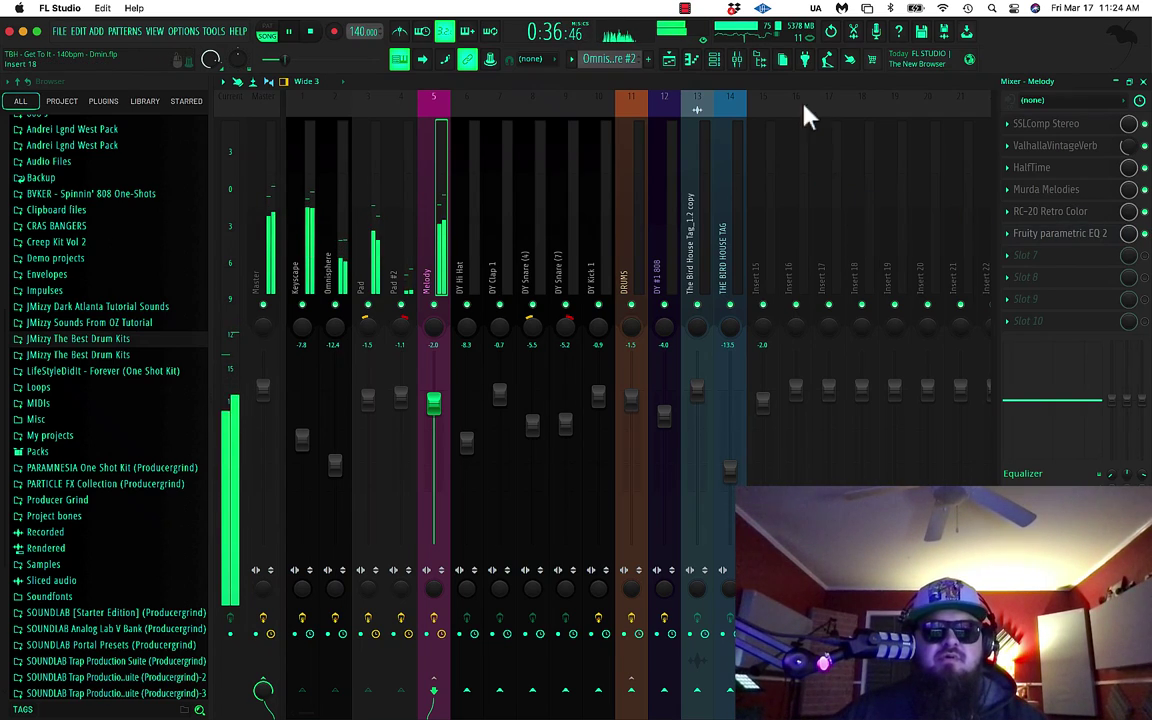
left_click(670, 60)
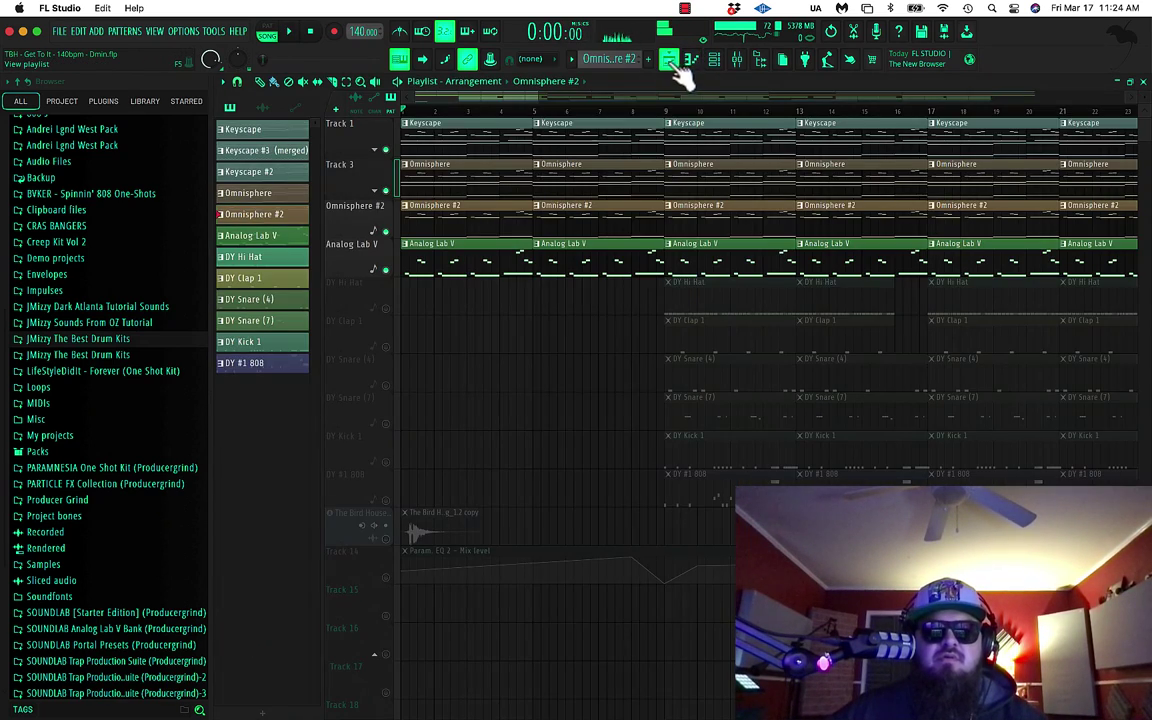
left_click(387, 309, "ctrl")
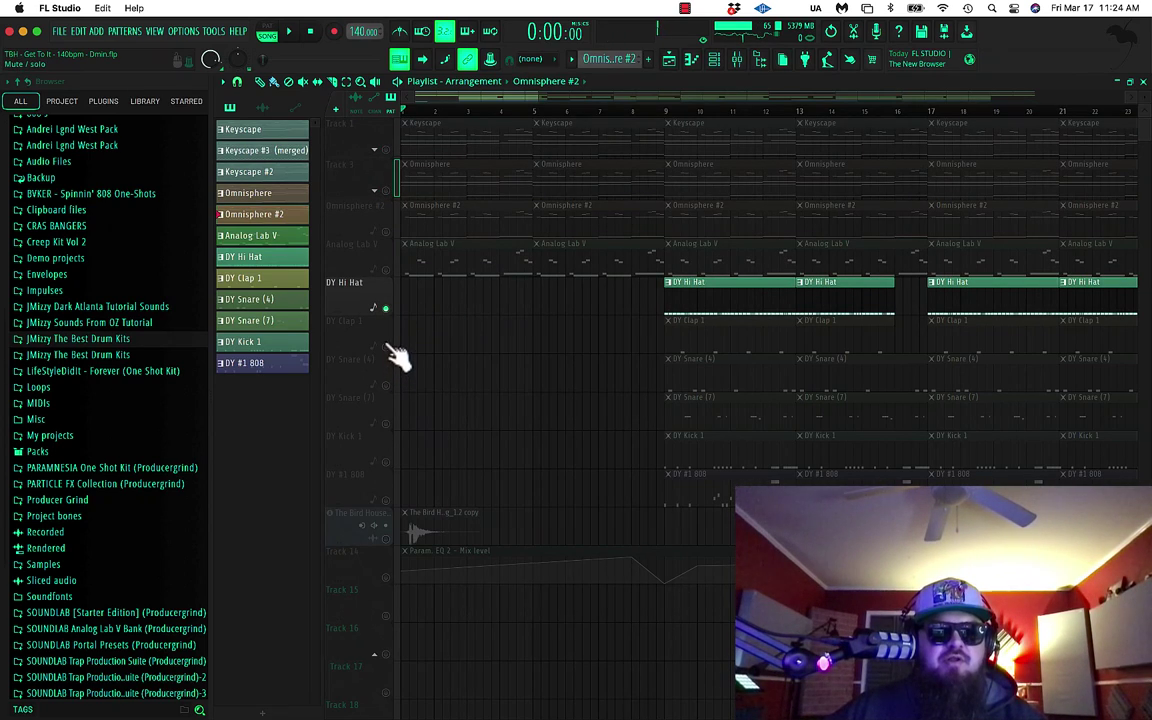
left_click(386, 347)
left_click(386, 385)
left_click(386, 423)
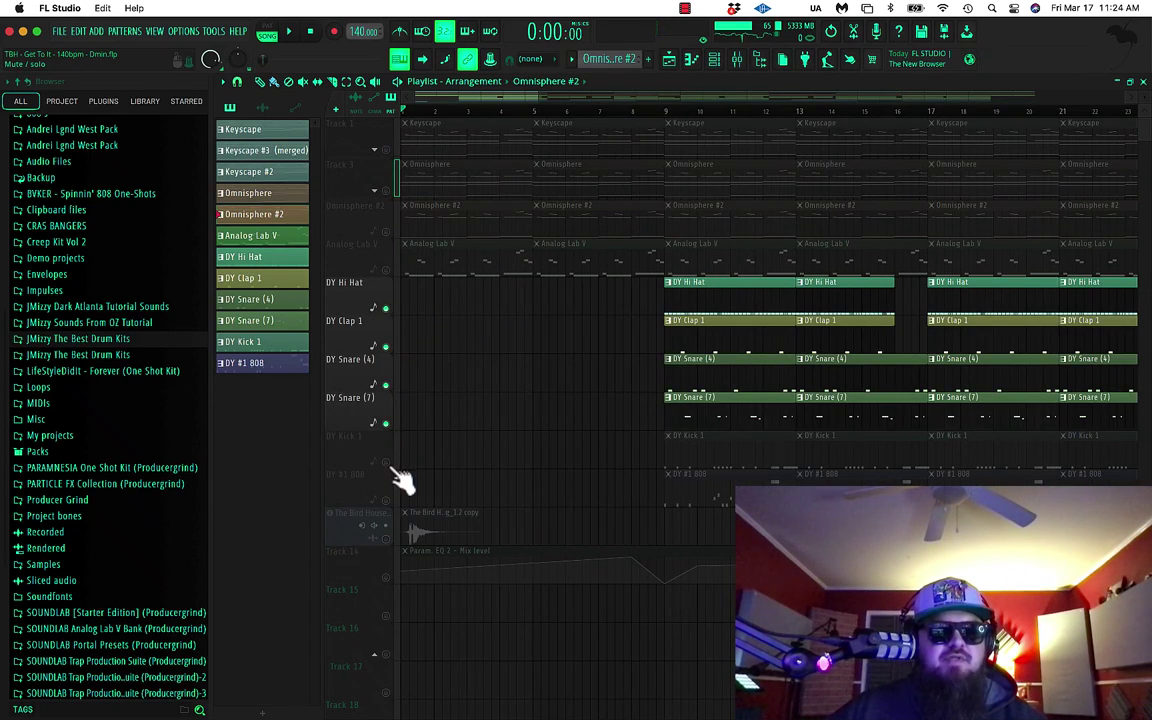
left_click(386, 461)
left_click(386, 500)
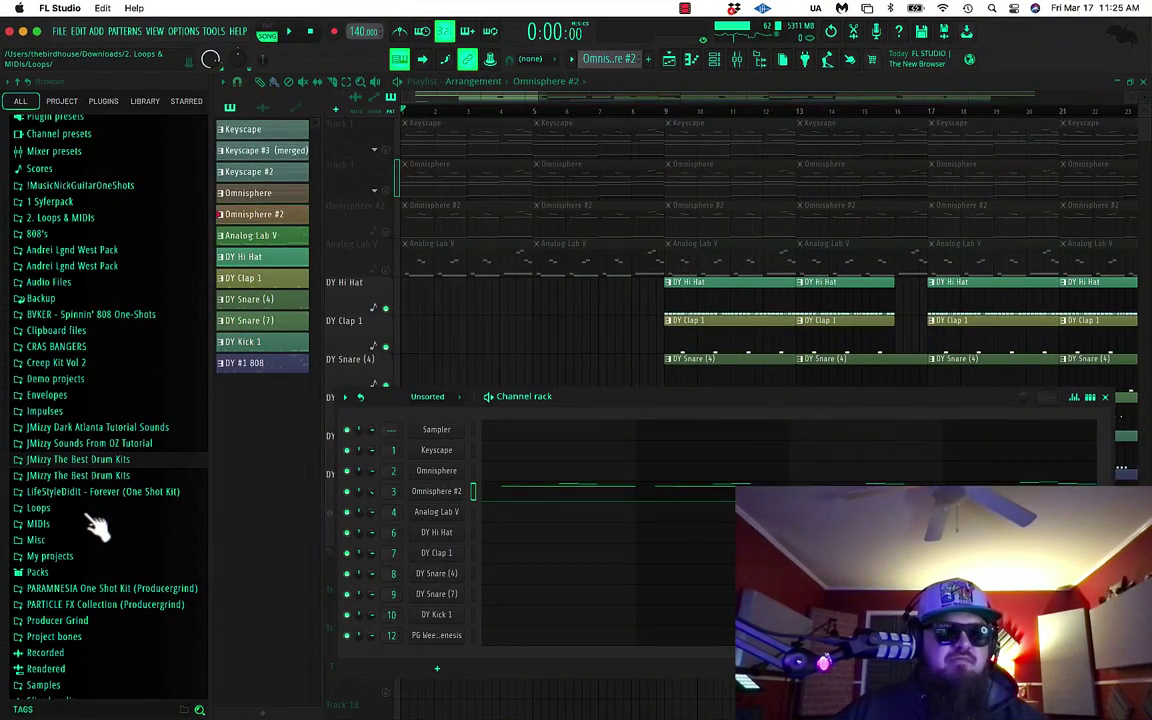
scroll(90, 522, "down", 4)
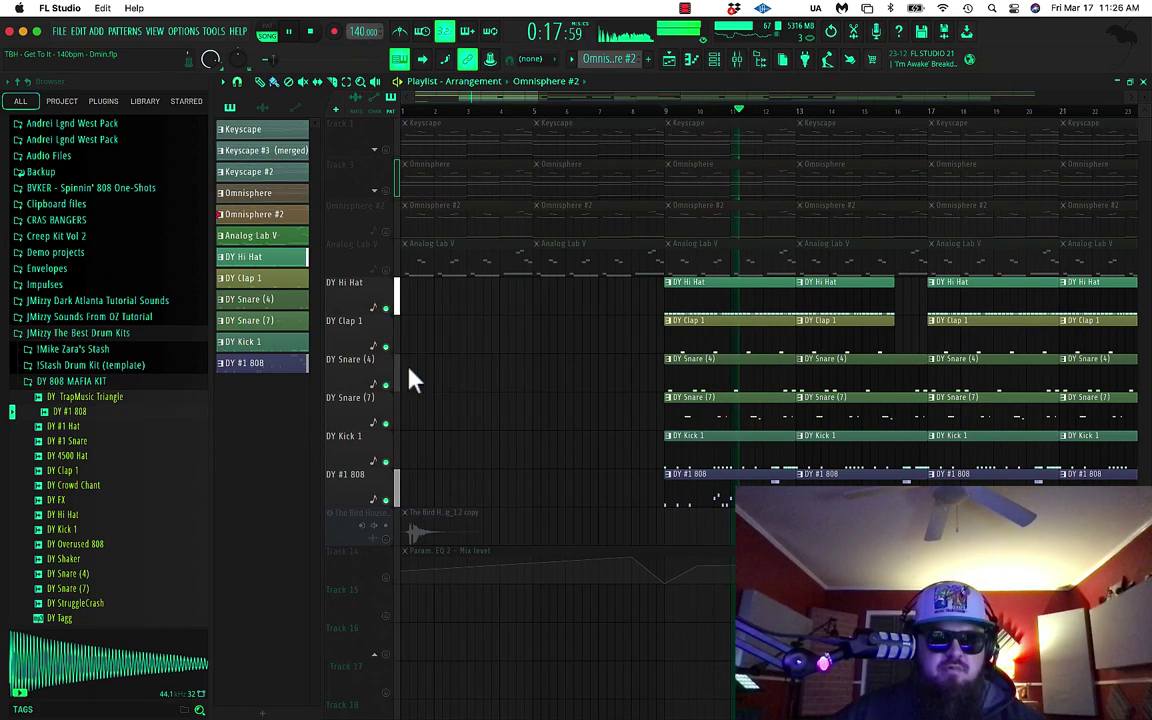
left_click(70, 382)
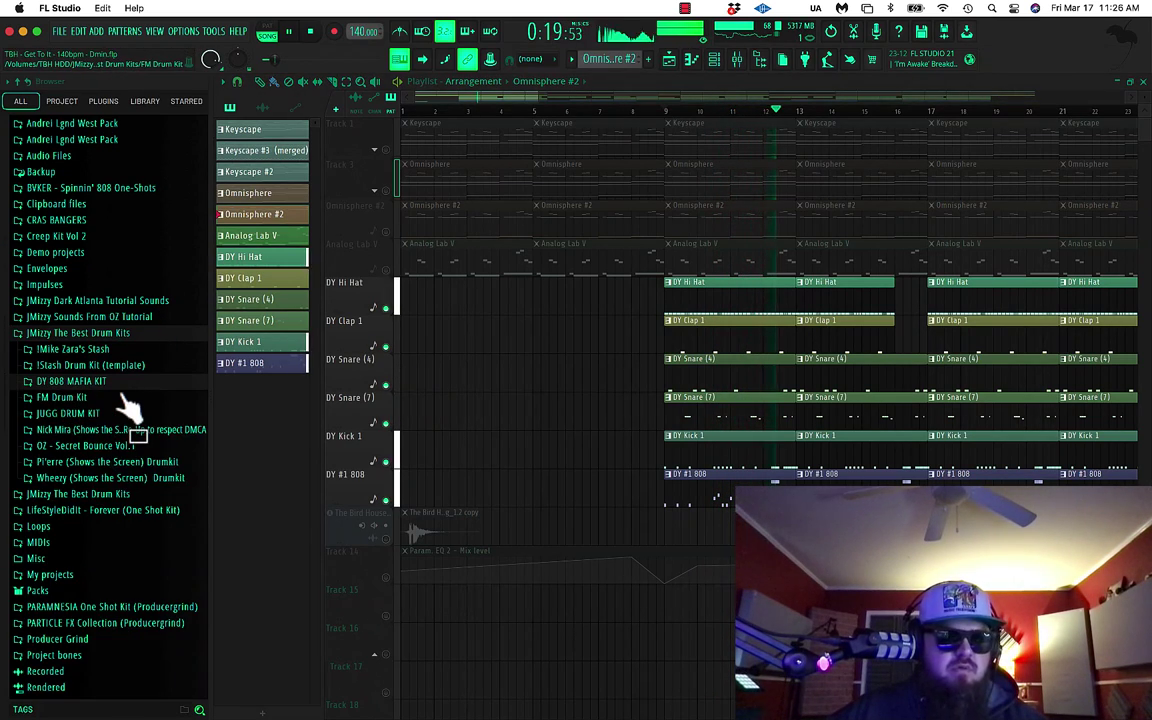
left_click(90, 335)
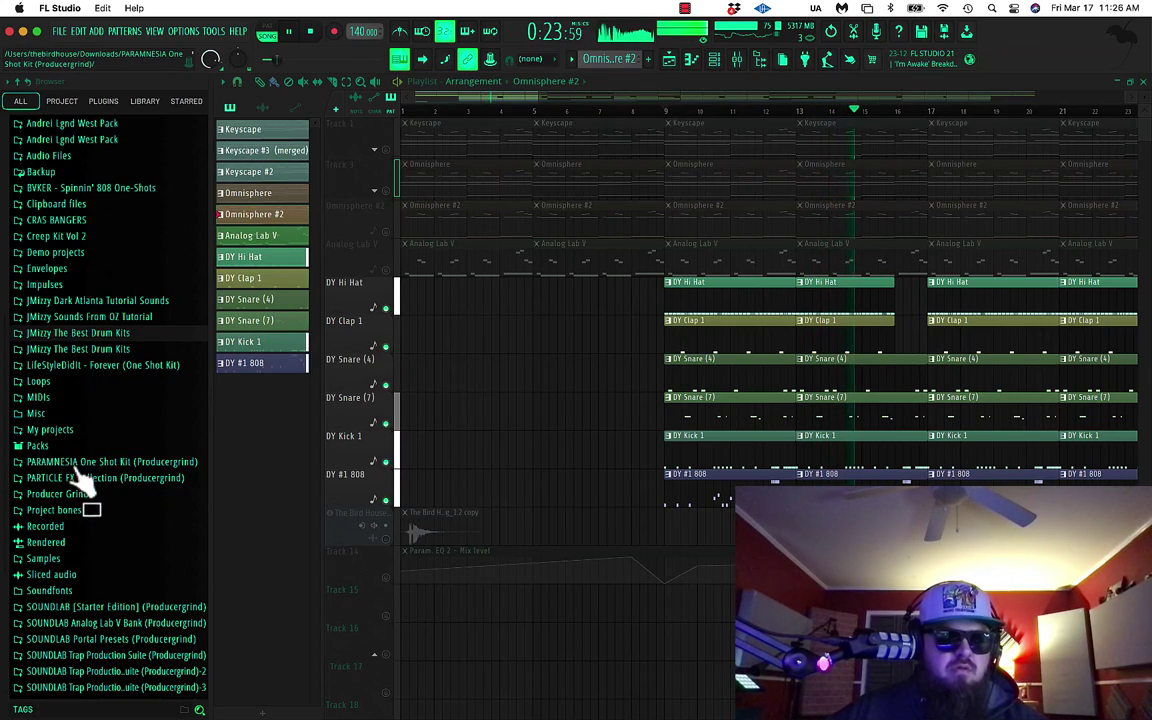
scroll(108, 540, "down", 3)
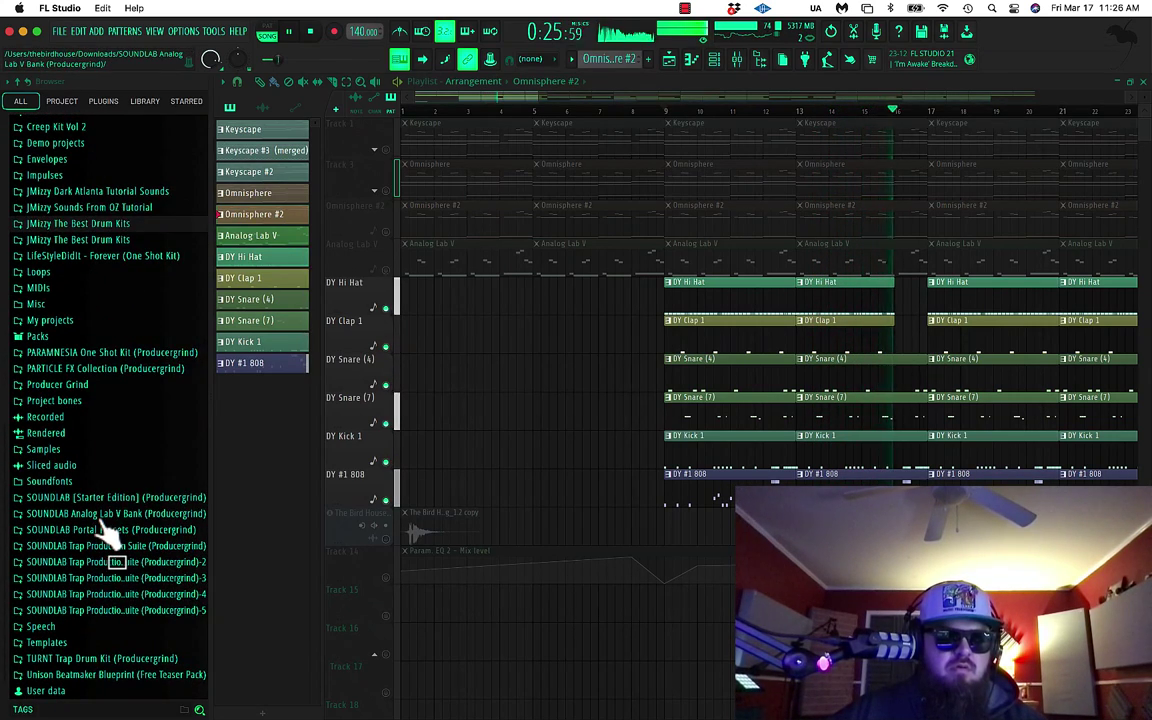
scroll(110, 540, "up", 3)
scroll(108, 537, "up", 2)
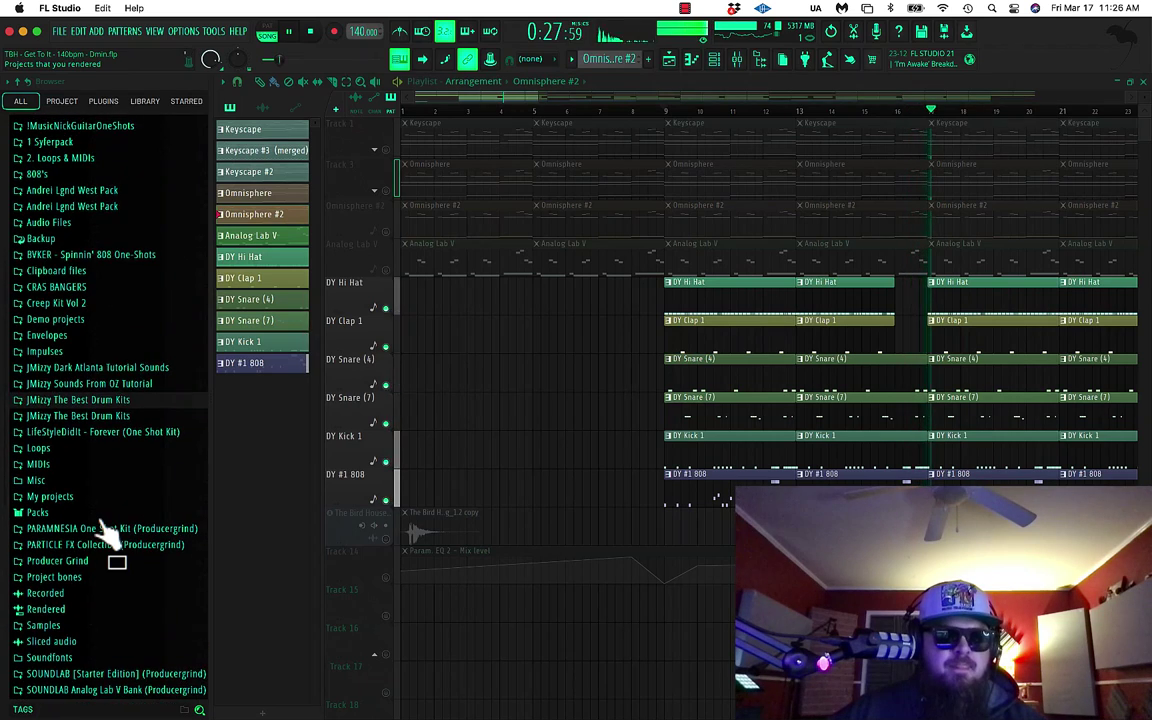
Stop playback, preview the PG SAUCE1 hi-hats in DRUM SAUCE Premium, and show the Channel rack.
left_click(60, 561)
left_click(100, 609)
key("space")
left_click(85, 430)
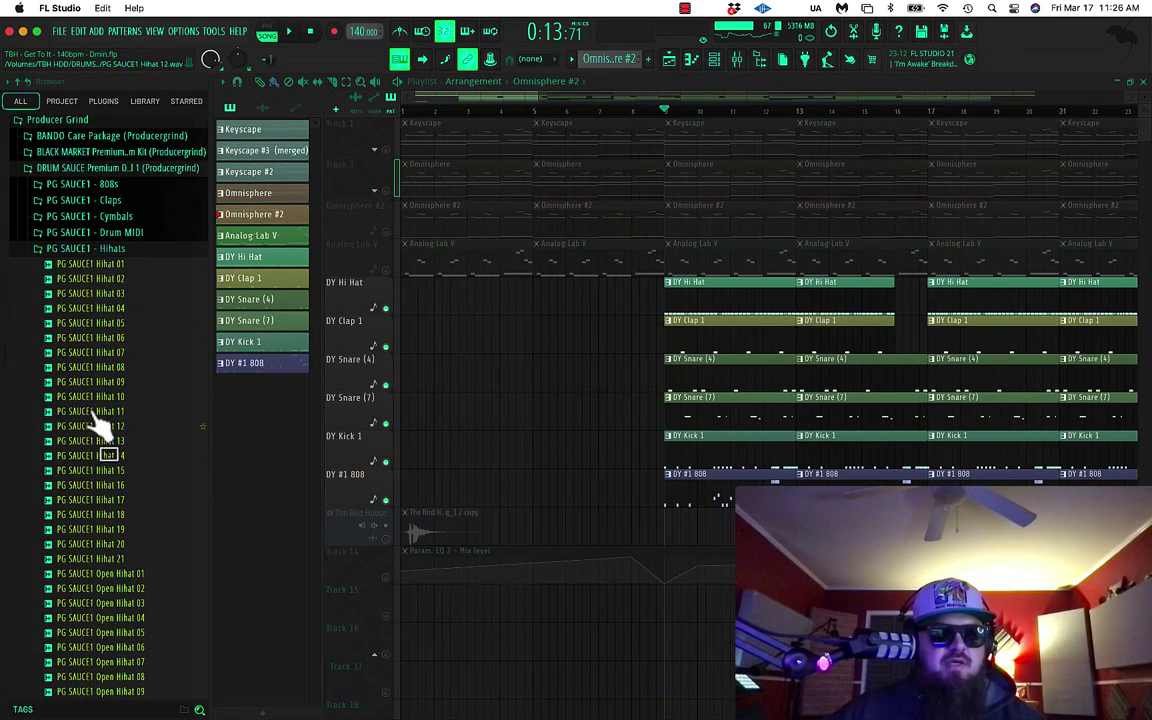
left_click(112, 268)
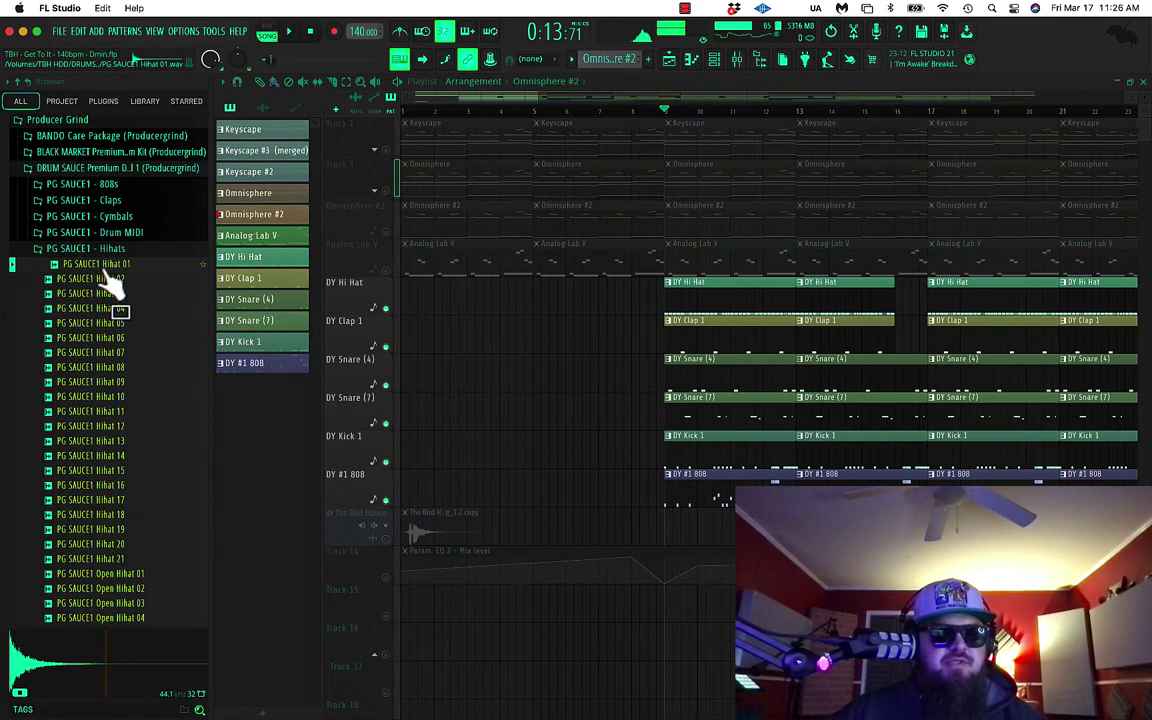
left_click(722, 64)
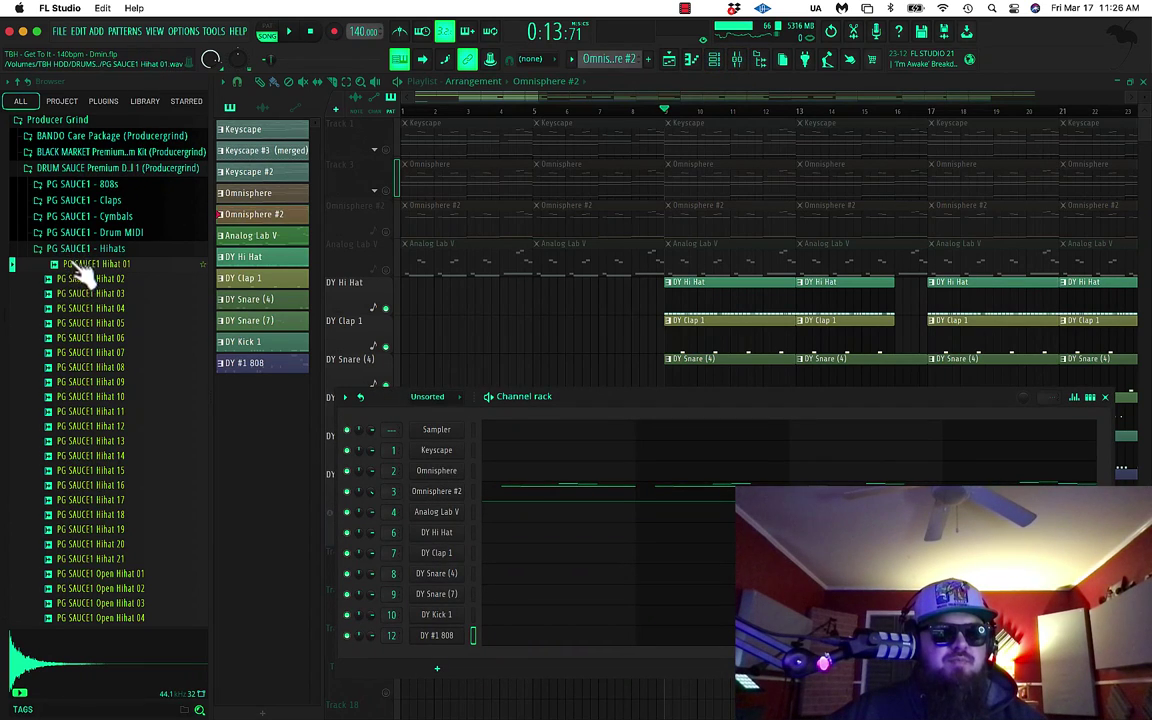
Audition the PG SAUCE2 hi-hats and replace DY Clap 1 with PG SAUCE2 Clap 01.
left_click(100, 170)
left_click(110, 185)
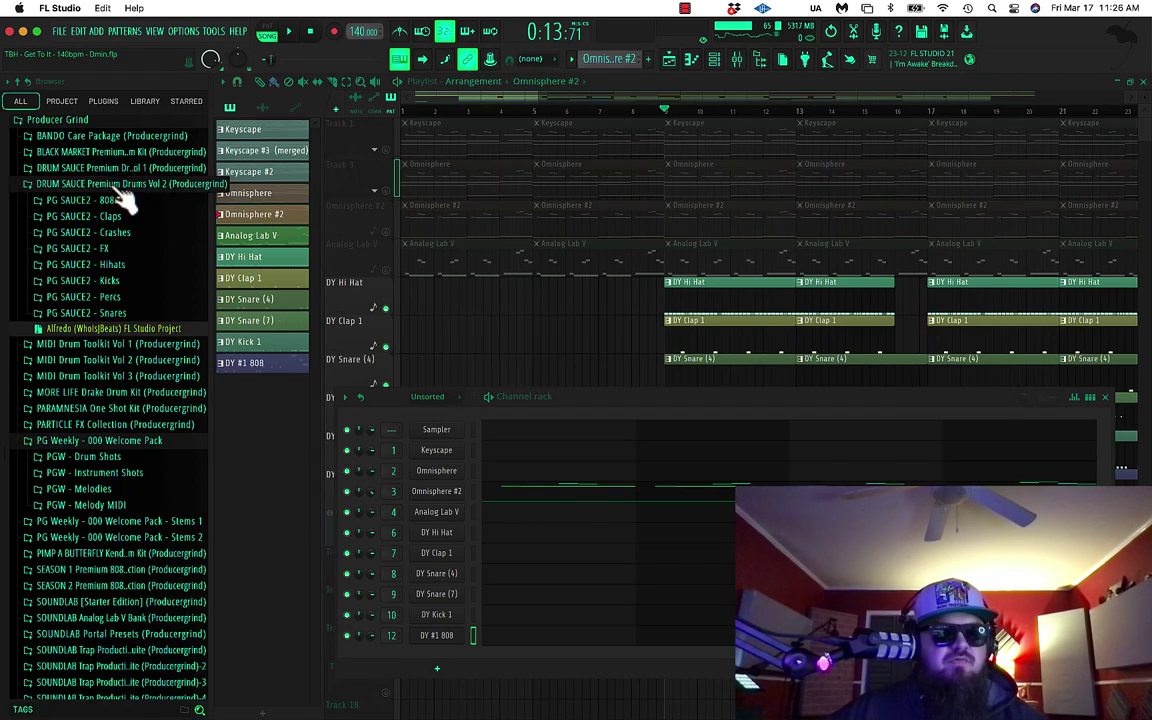
left_click(88, 266)
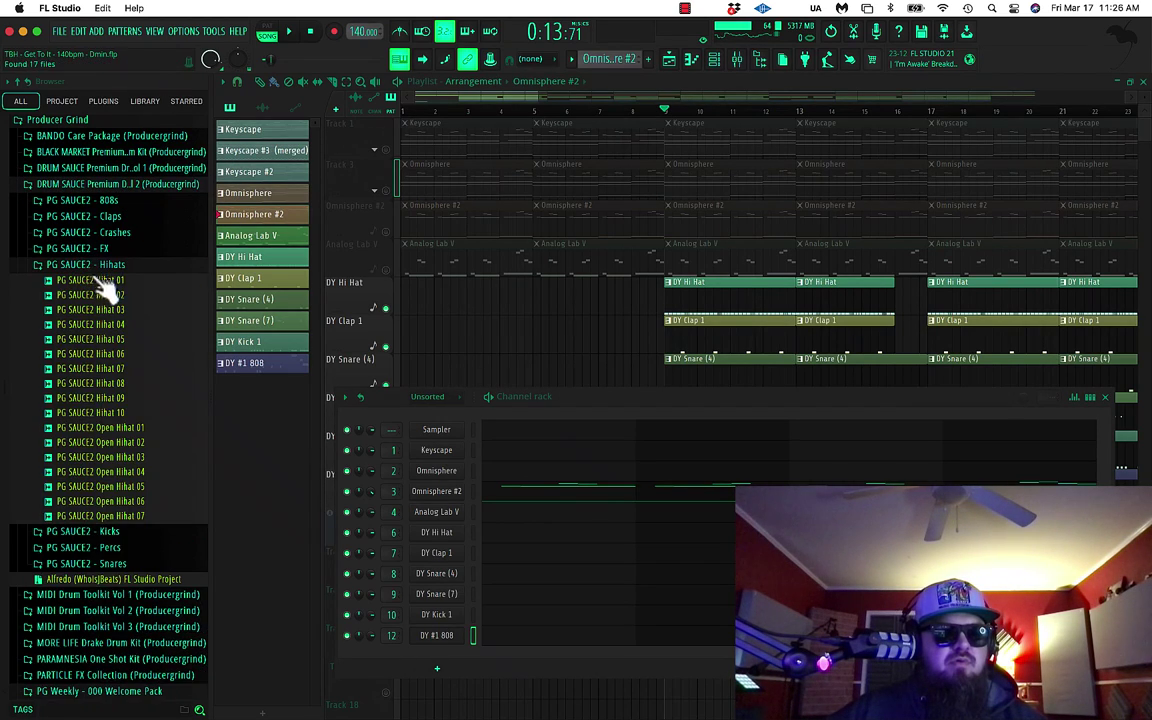
left_click(98, 281)
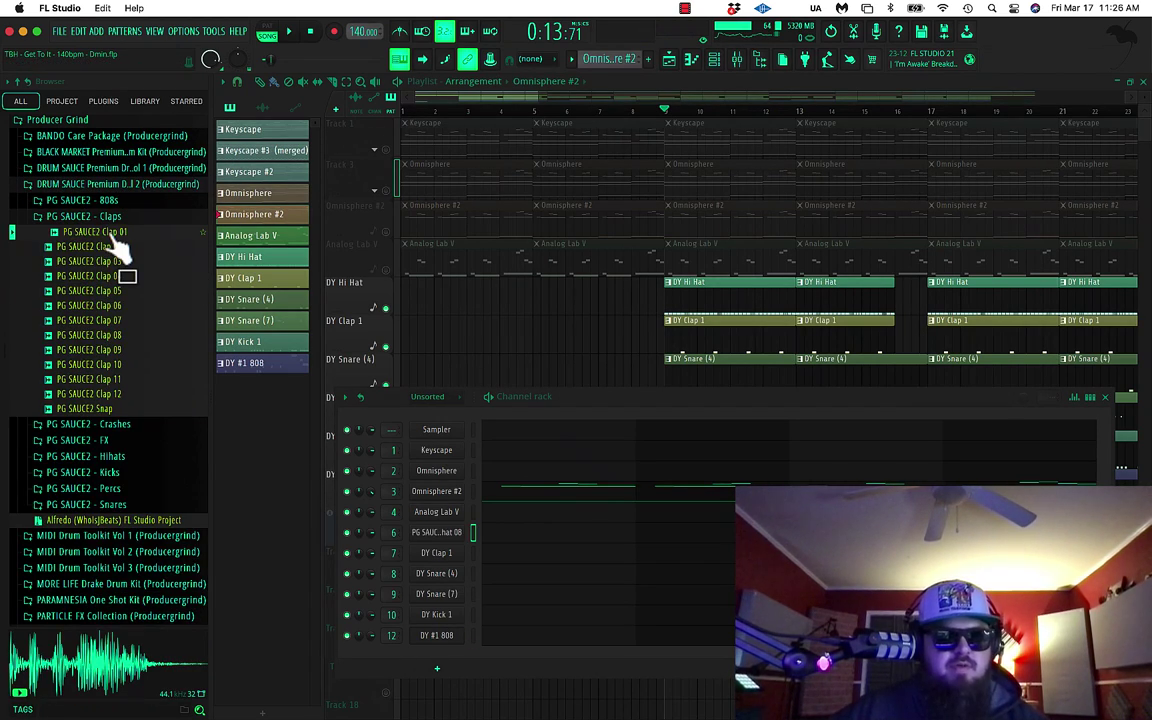
left_click_drag(134, 248, 393, 478)
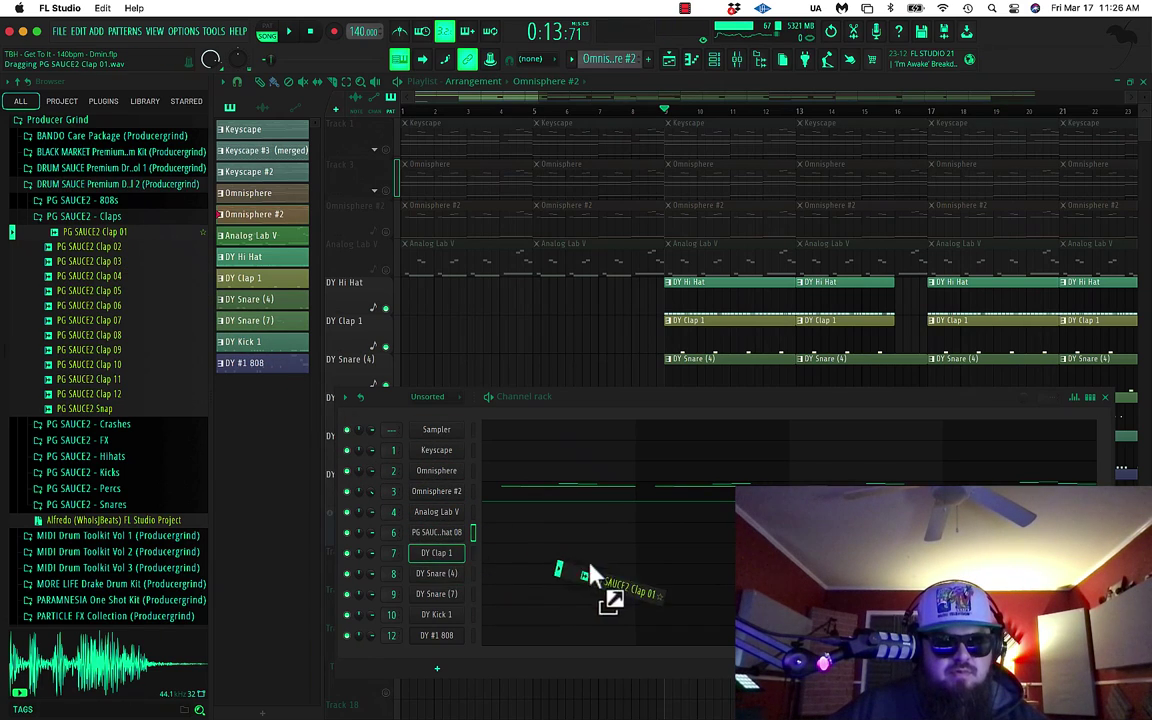
left_click_drag(443, 553, 452, 556)
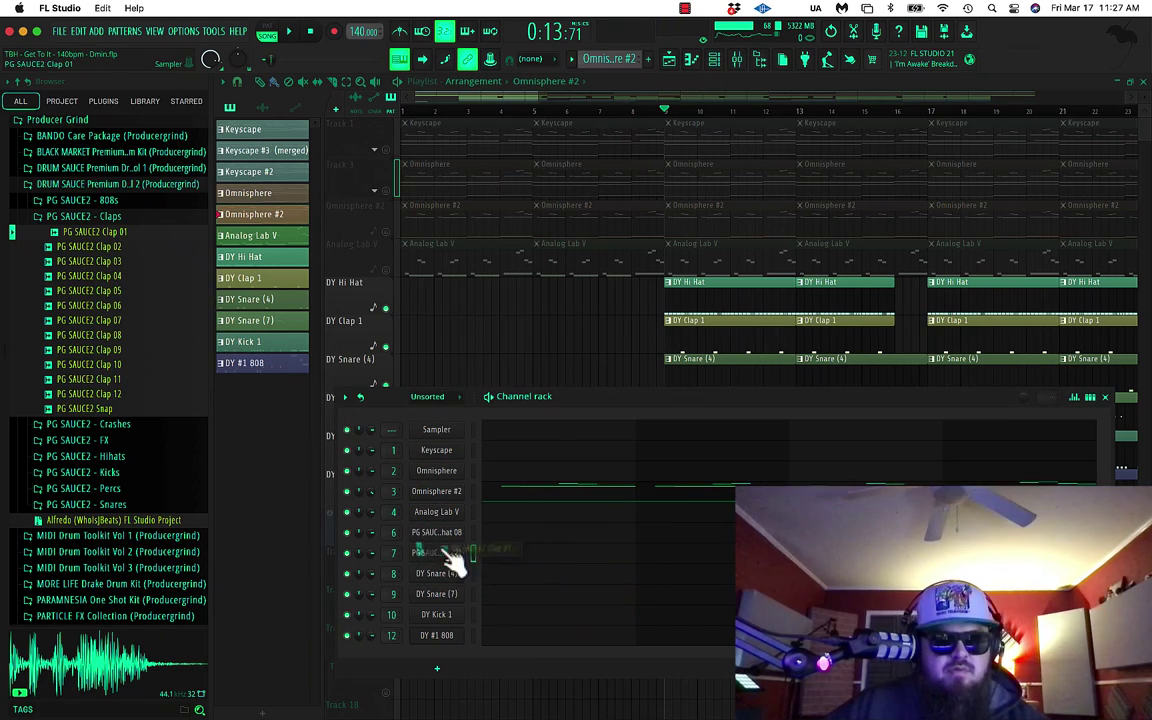
left_click(76, 219)
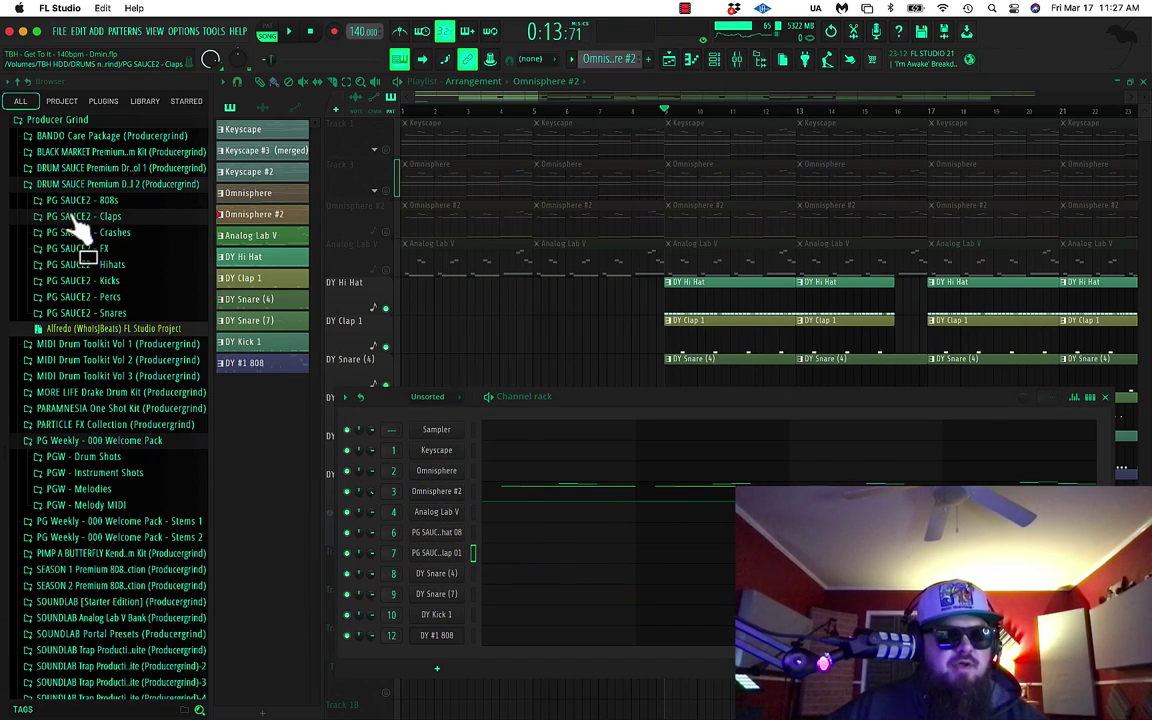
Replace DY Snare (4) with Snare 04 and DY Snare (7) with Snare 08.
left_click(89, 313)
key("Down")
key("Down")
key("Down")
key("Down")
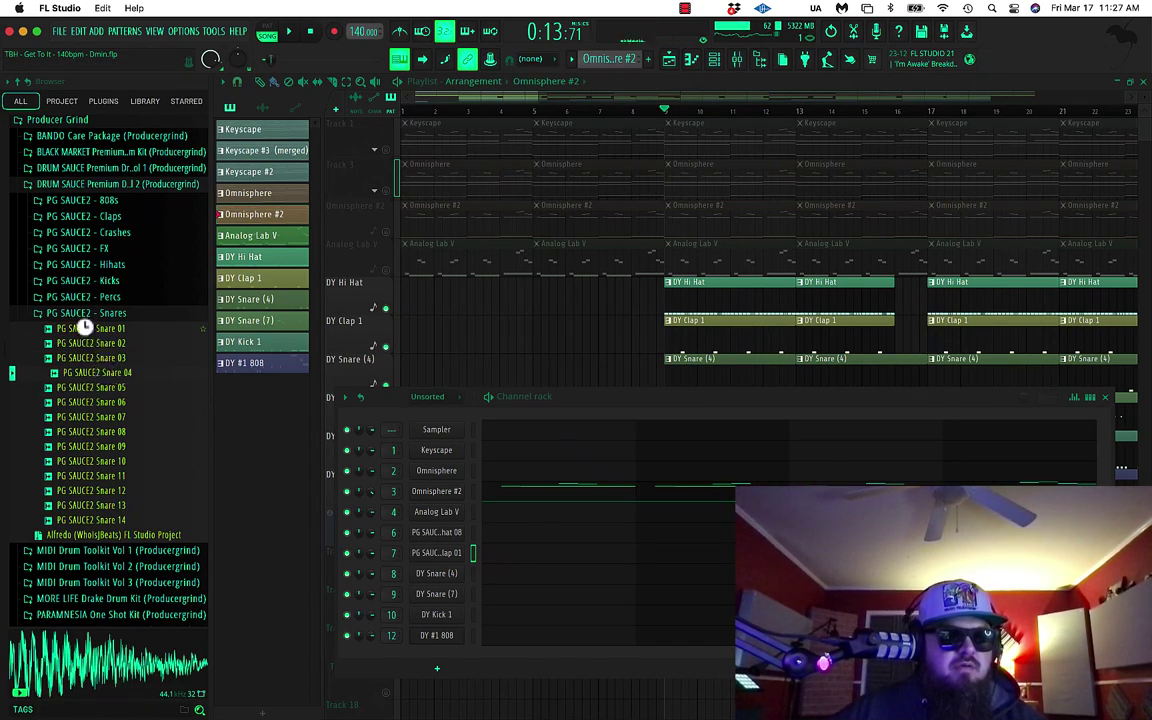
left_click_drag(97, 372, 440, 588)
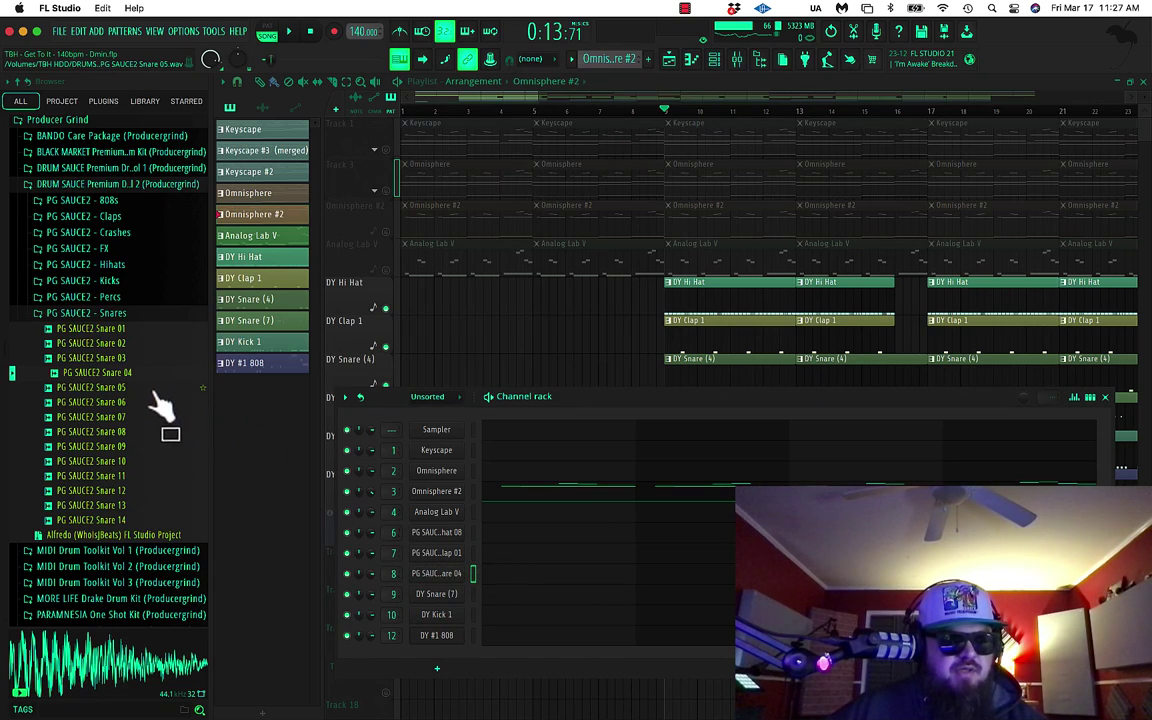
left_click(102, 390)
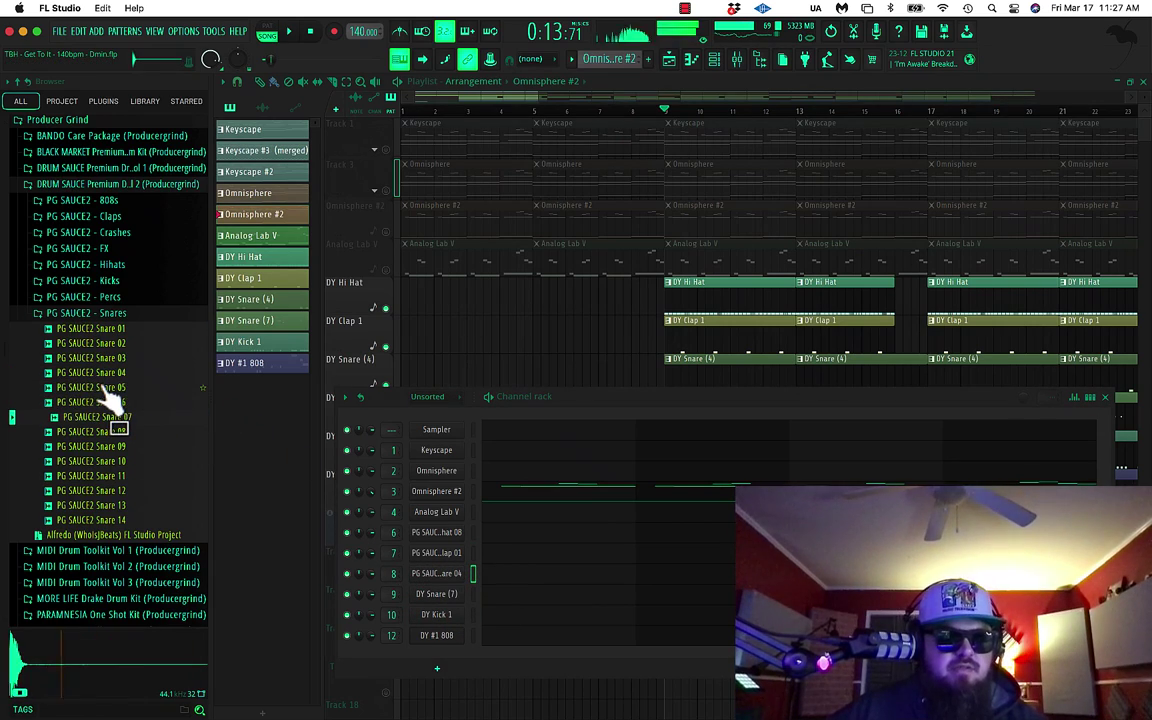
left_click_drag(112, 431, 400, 565)
left_click_drag(438, 605, 445, 601)
Audition the PG SAUCE2 kicks and replace DY Kick 1 with Kick 01.
left_click(100, 281)
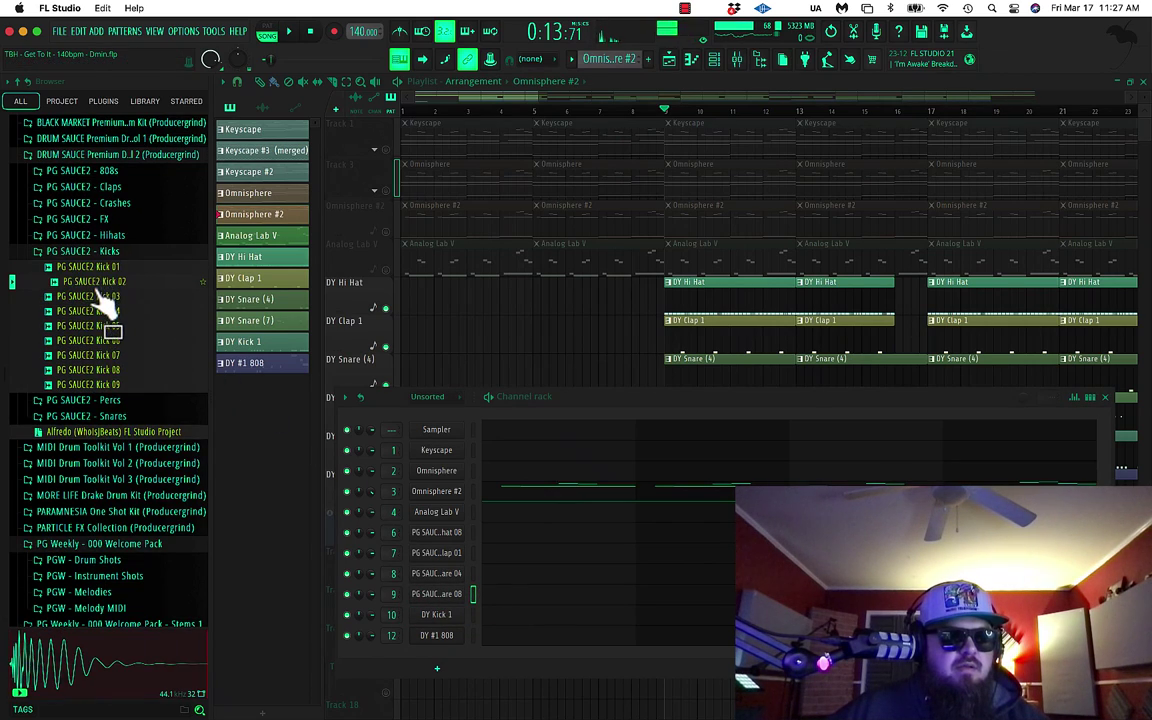
left_click(105, 296)
left_click(110, 311)
left_click(112, 326)
left_click(112, 341)
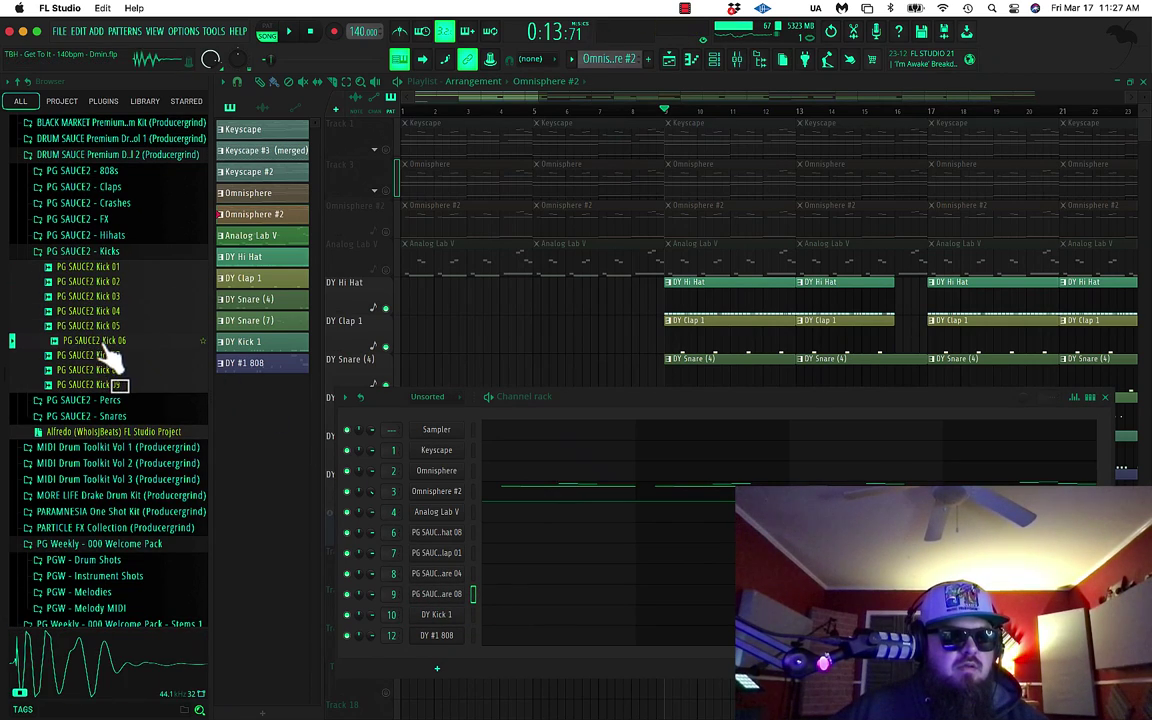
left_click(114, 356)
left_click(116, 370)
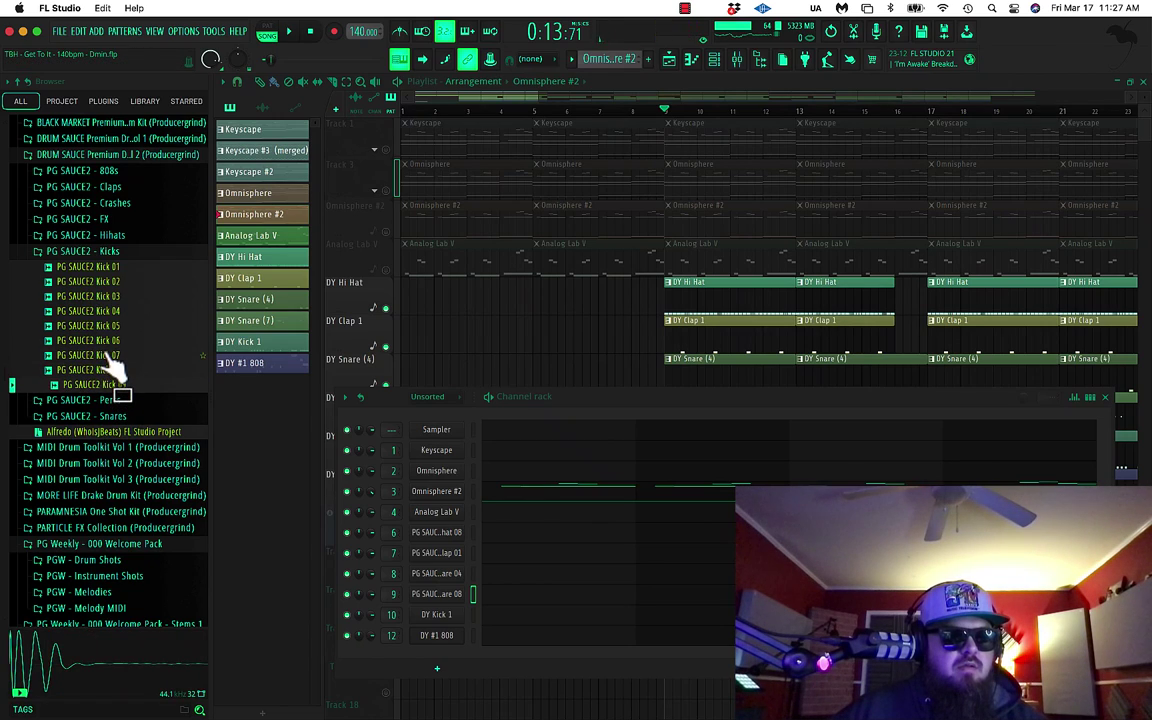
left_click(112, 356)
left_click(108, 268)
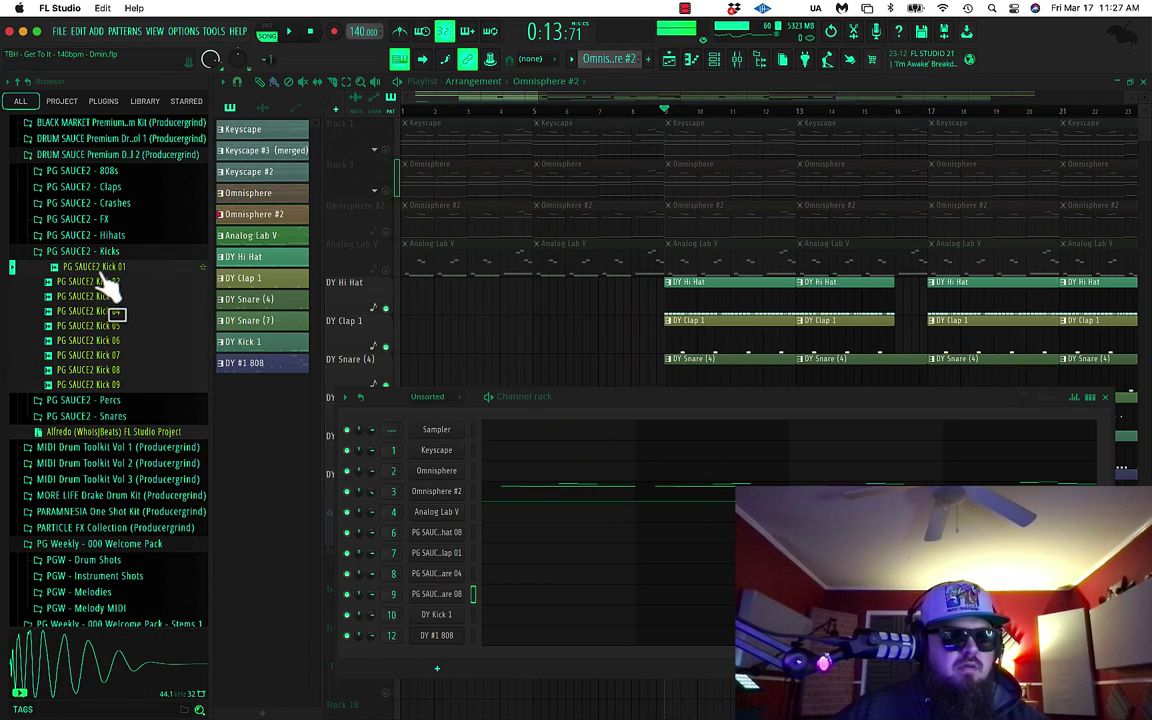
left_click_drag(112, 287, 436, 614)
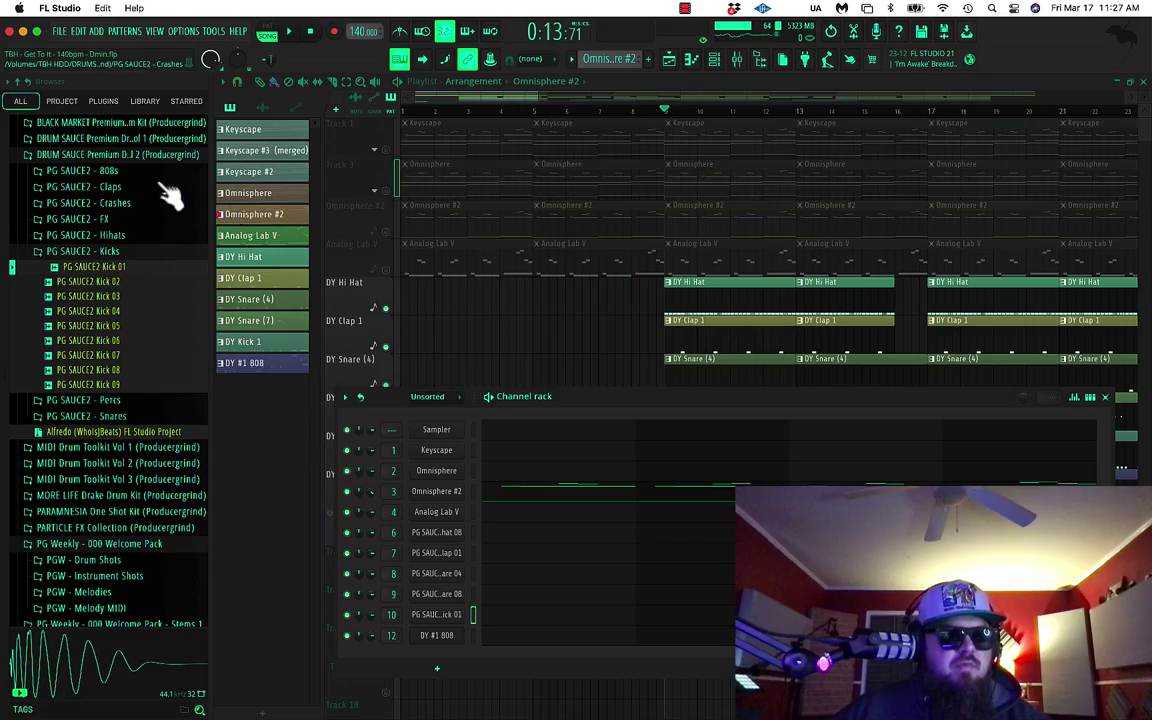
left_click(112, 252)
Replace DY #1 808 with the 808 01 - C sample and view its sampler settings.
left_click(116, 172)
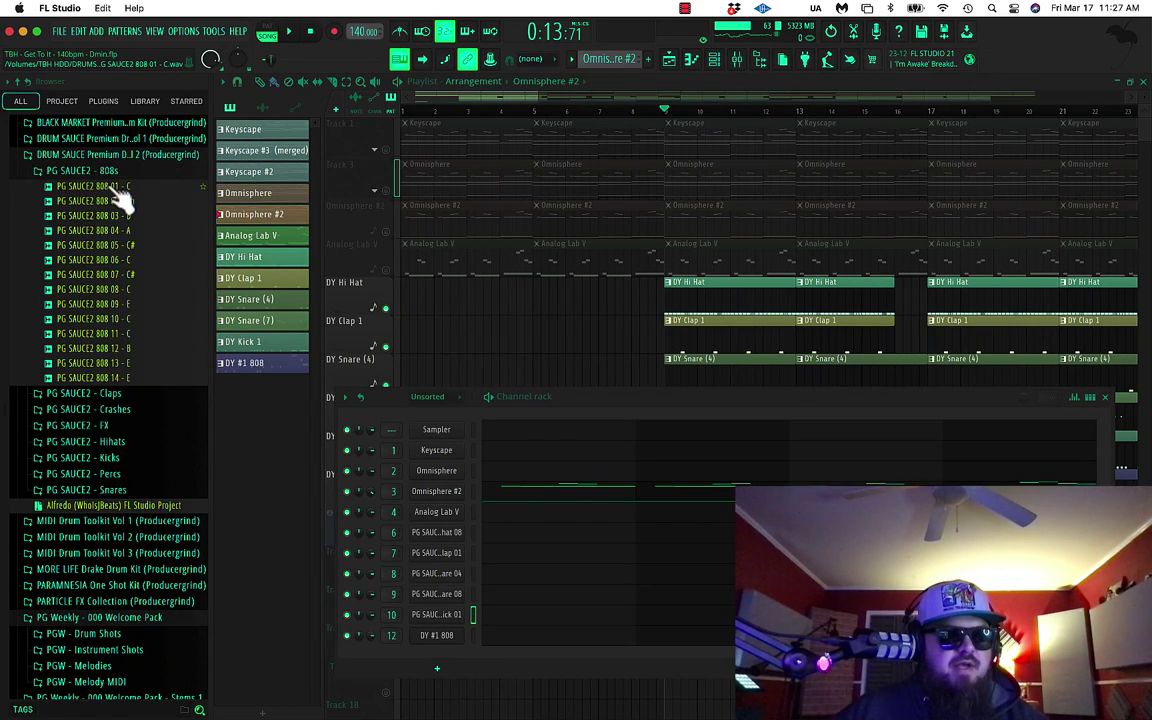
left_click(116, 190)
left_click_drag(116, 193, 416, 484)
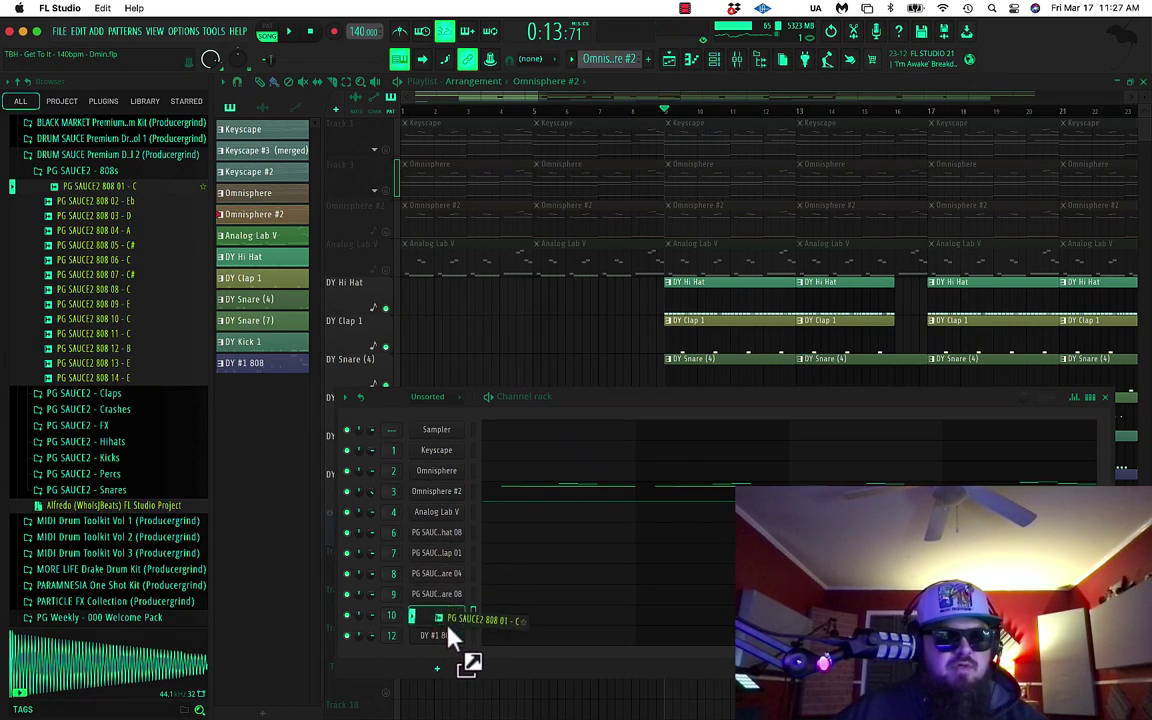
left_click_drag(447, 636, 462, 648)
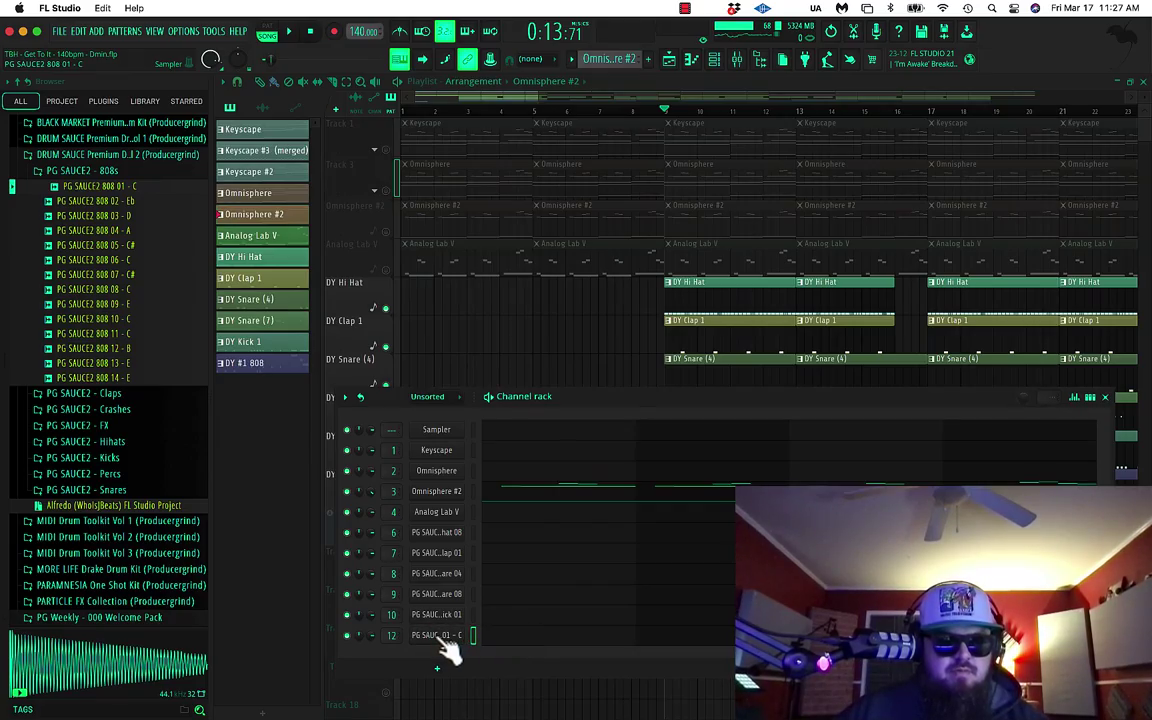
left_click(440, 637)
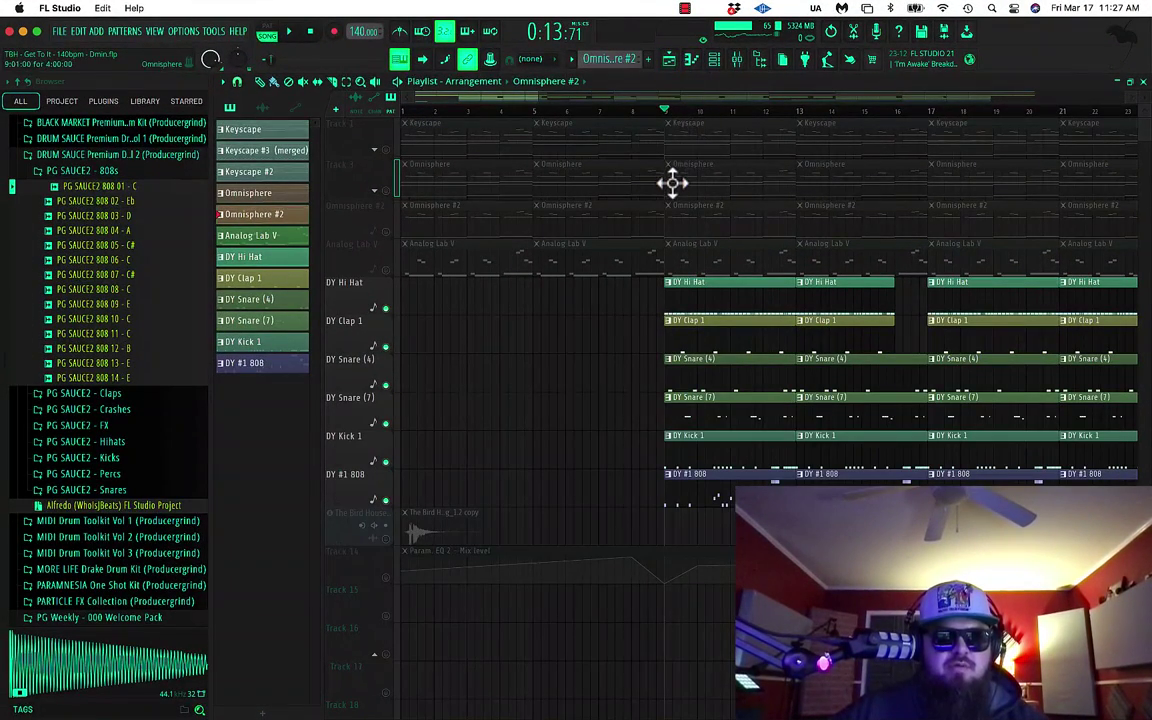
Play the arrangement and solo the DY Hi Hat track so only it sounds.
key("space")
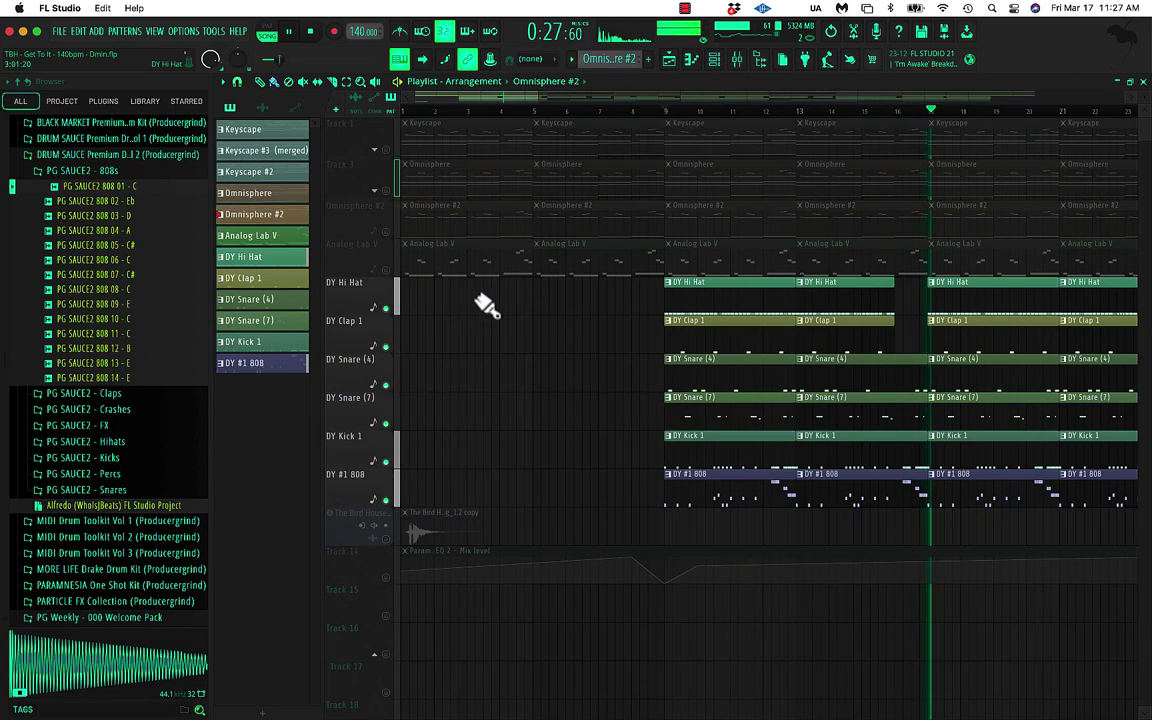
right_click(388, 310)
left_click(388, 310)
left_click(388, 310)
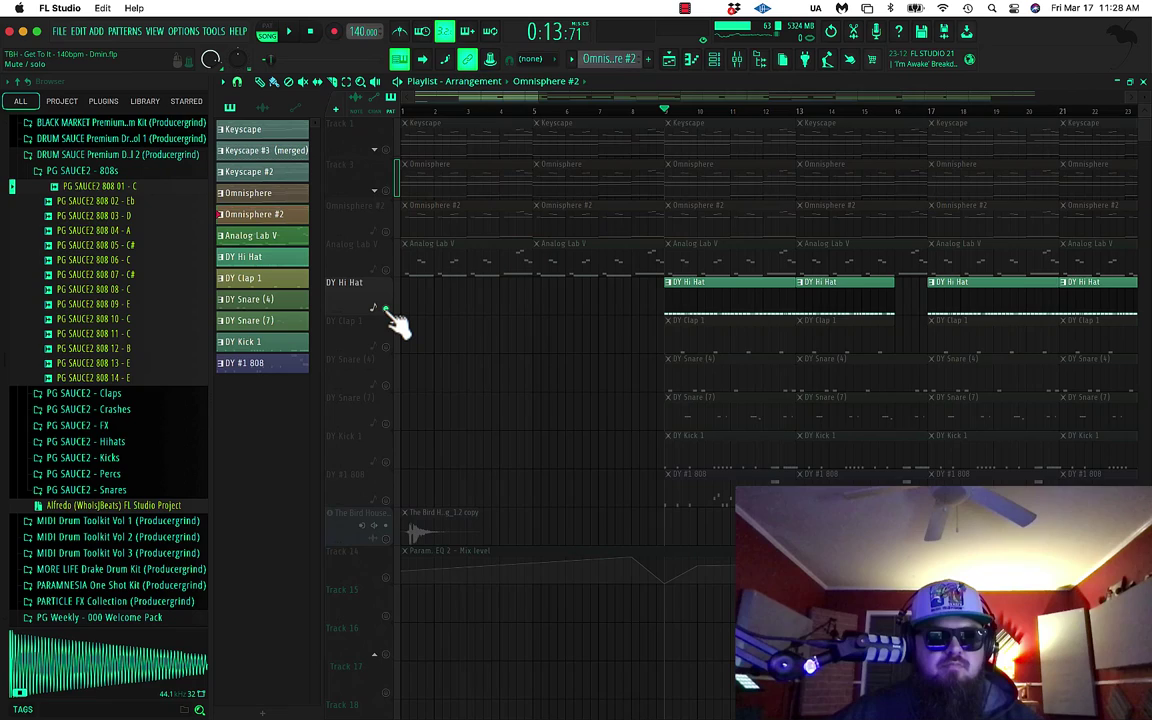
right_click(388, 310)
key("space")
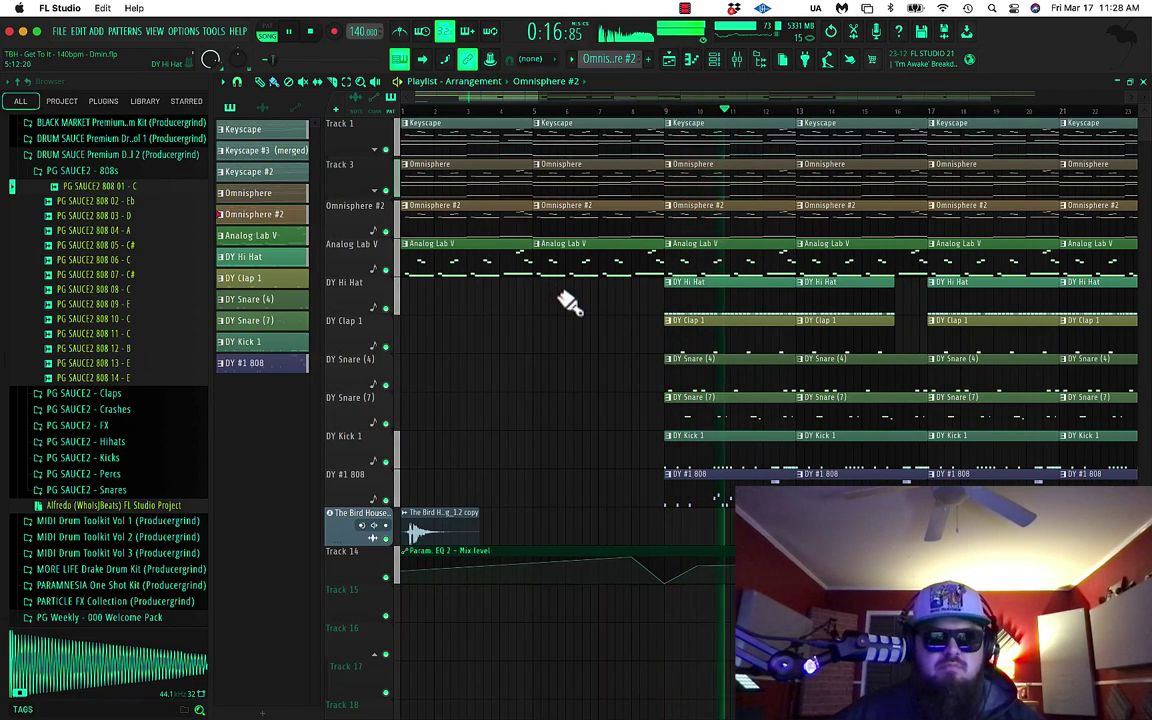
right_click(388, 308)
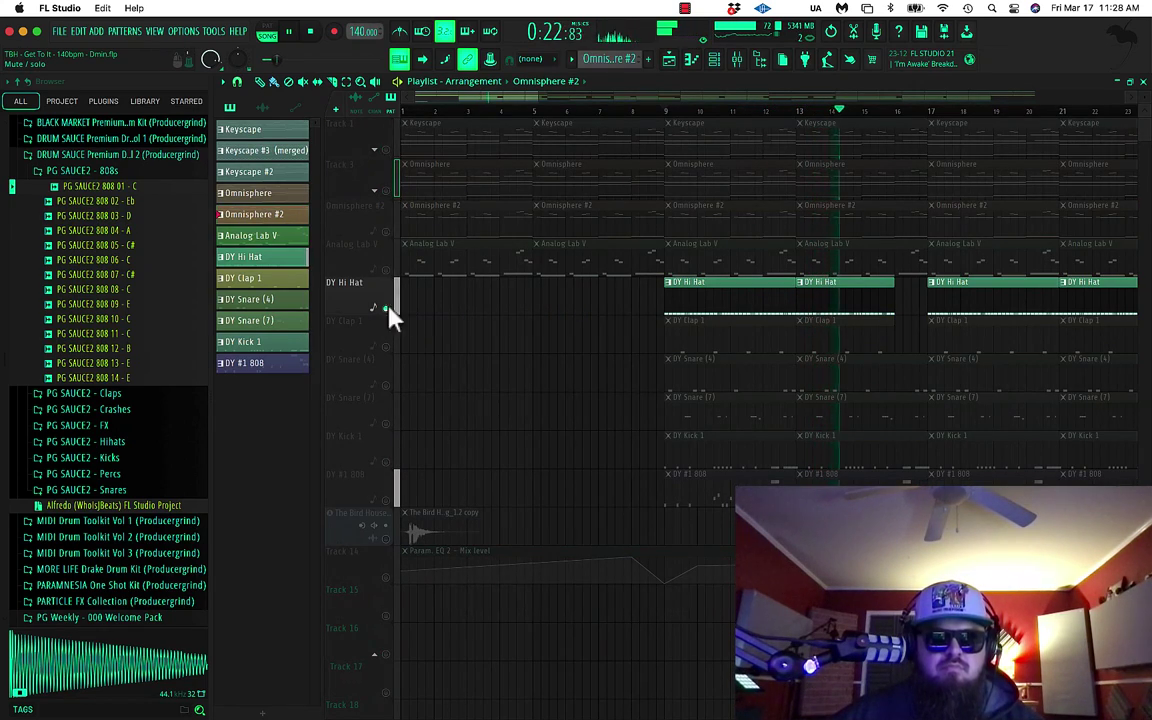
View the hi-hat pattern's notes, then repeat the HAT #2 clip along Track 16.
double_click(684, 298)
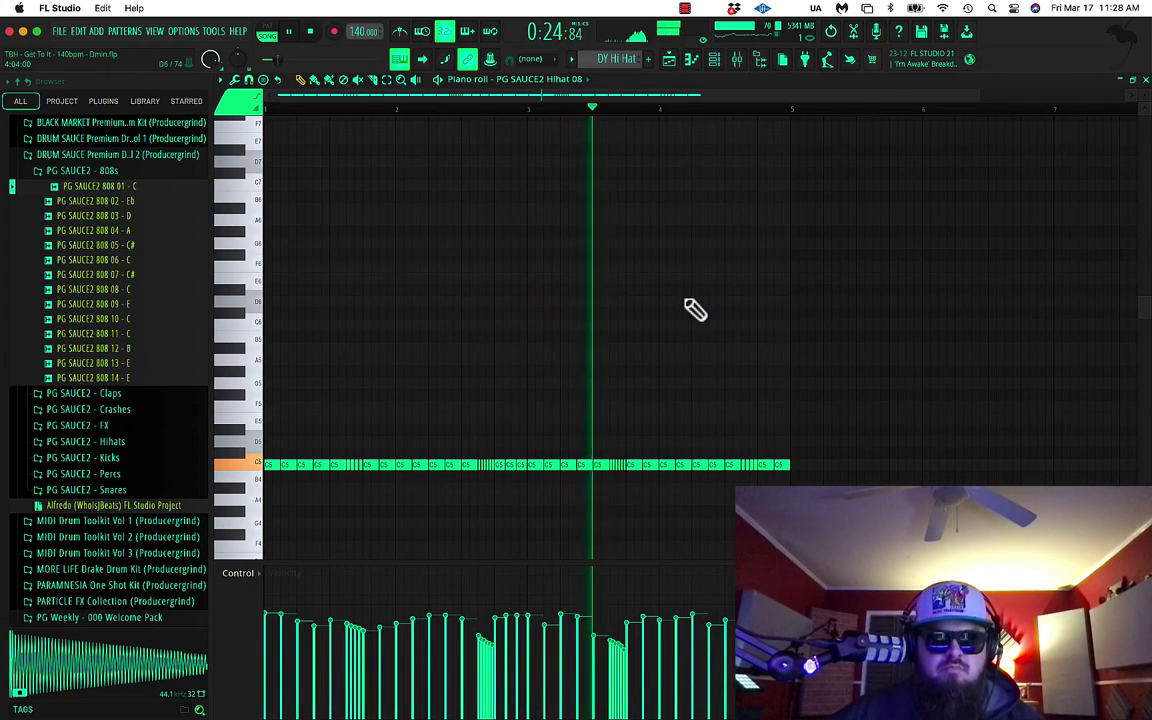
scroll(692, 309, "down", 1)
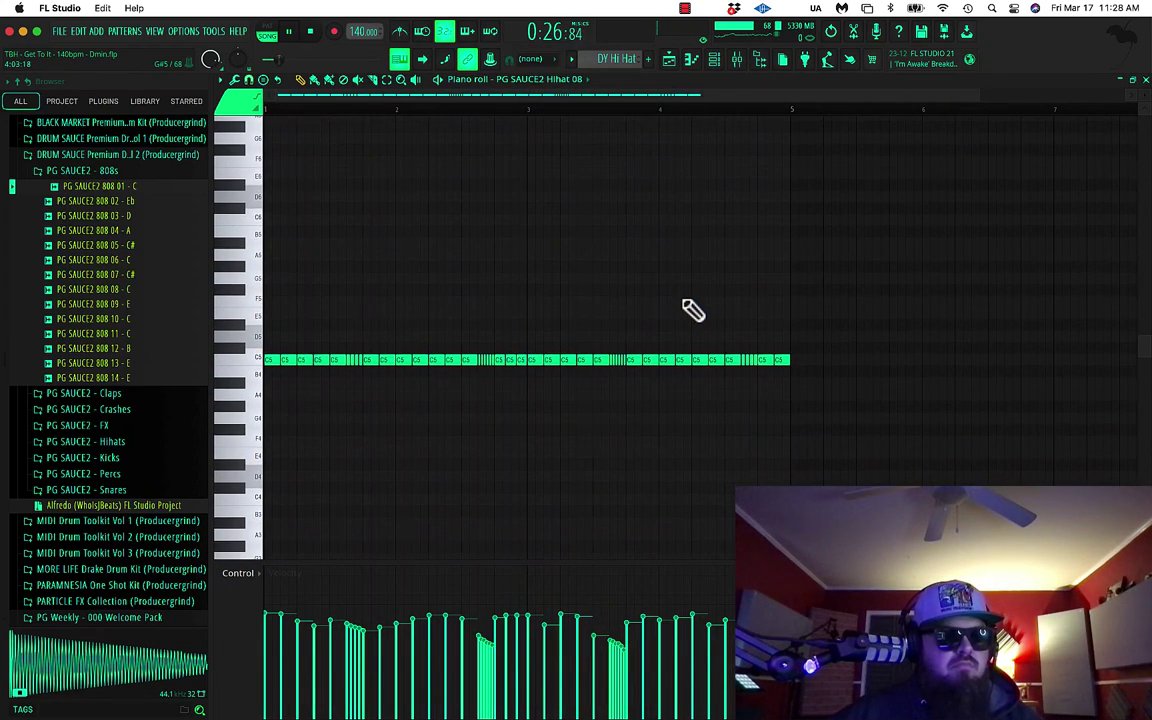
scroll(670, 310, "up", 3)
key("space")
left_click(664, 64)
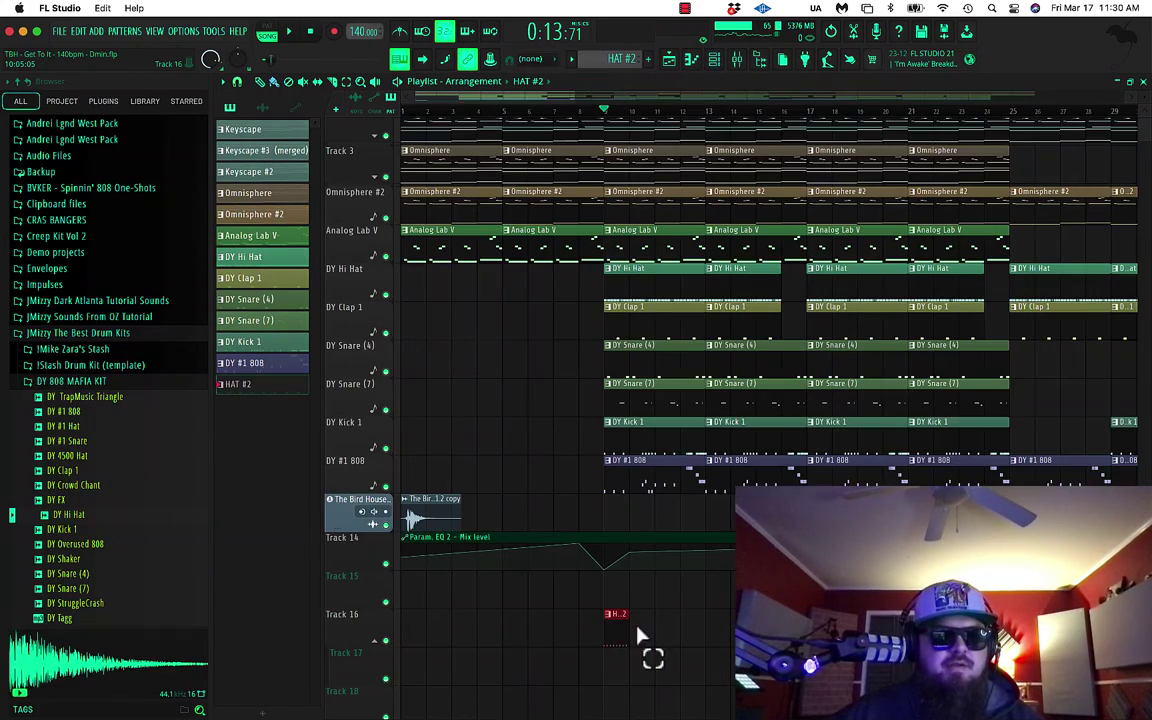
key("ctrl+b")
key("ctrl+b")
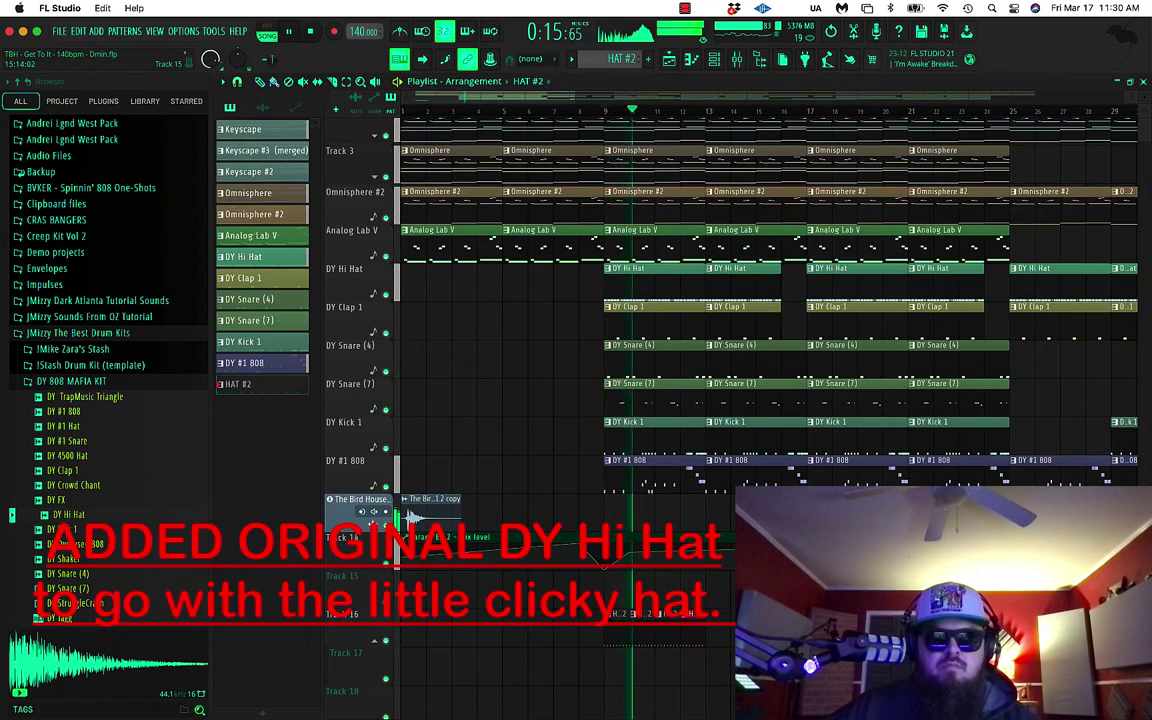
scroll(585, 645, "down", 2)
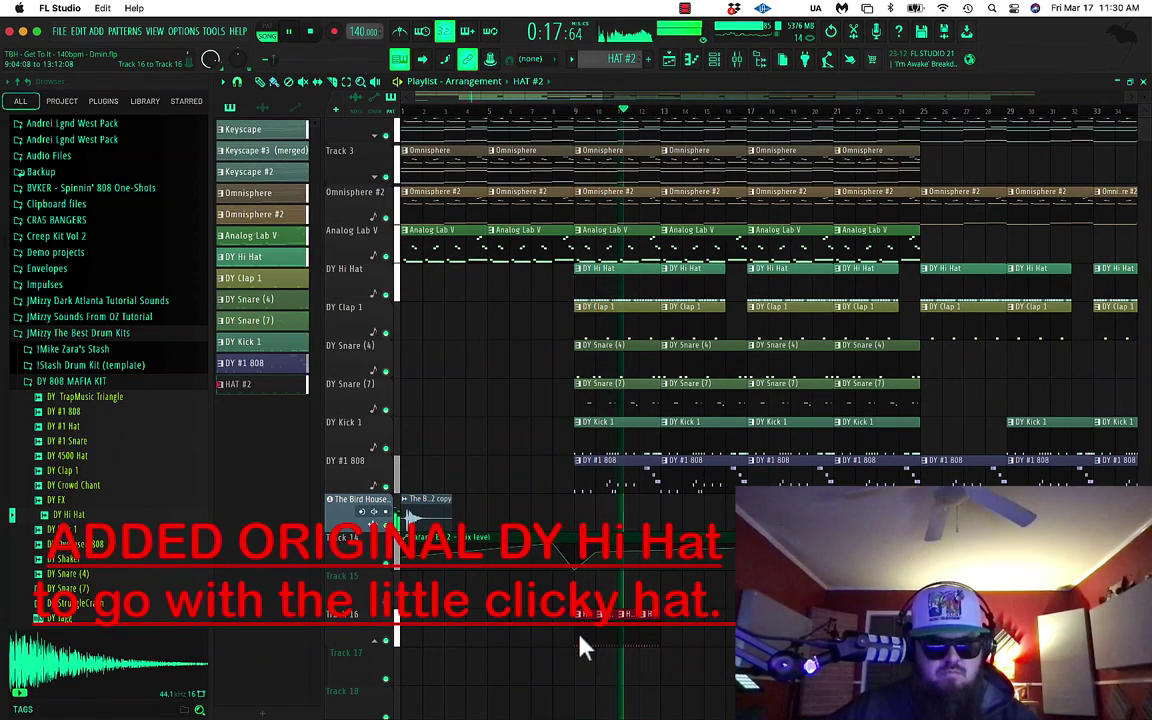
scroll(580, 635, "down", 2)
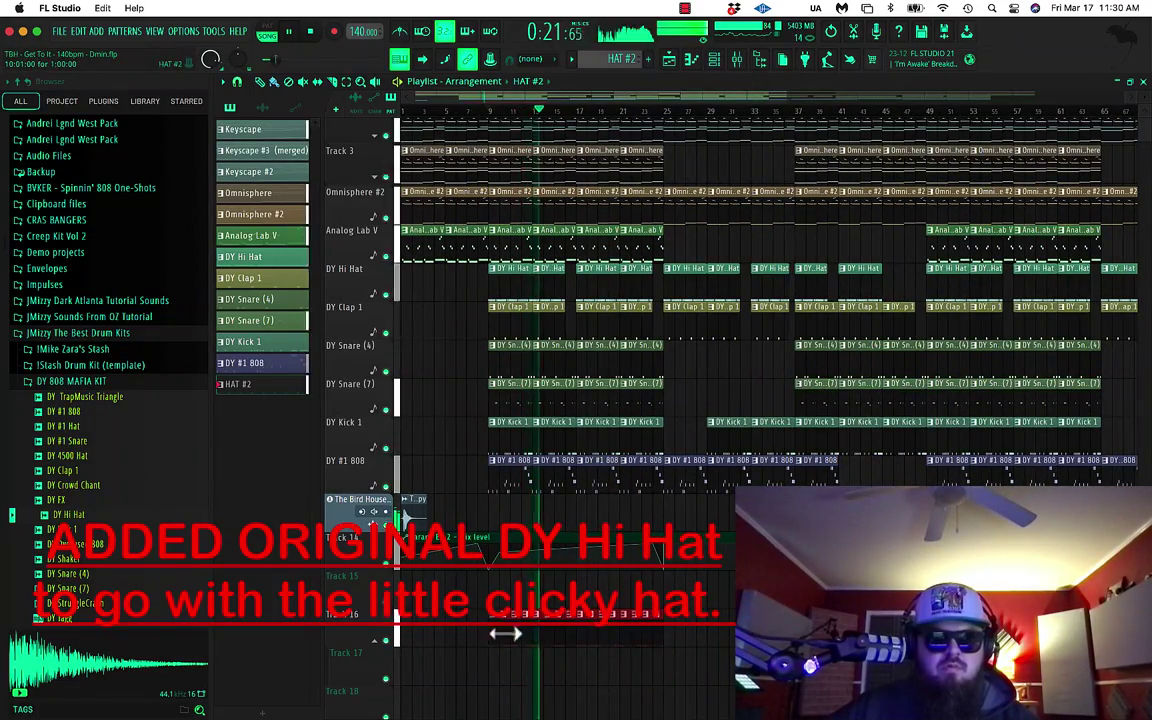
scroll(640, 620, "up", 4)
key("space")
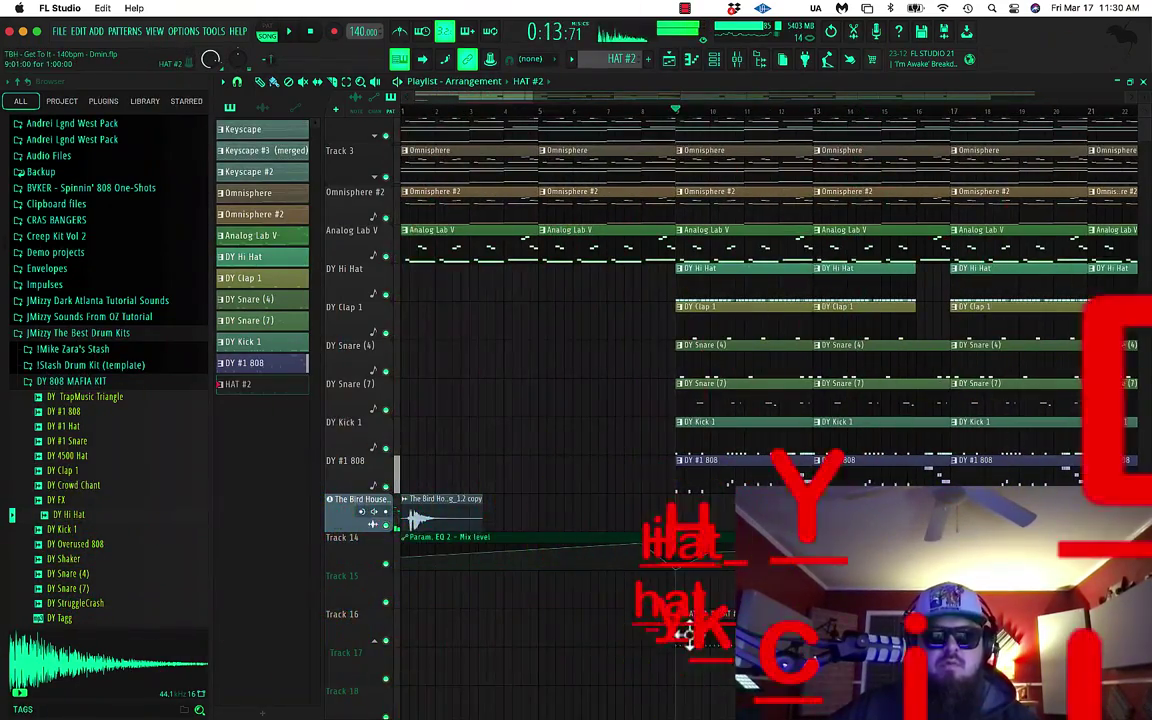
Make the DY Hi Hat notes legato and chop the long C5 note into short hits.
key("F7")
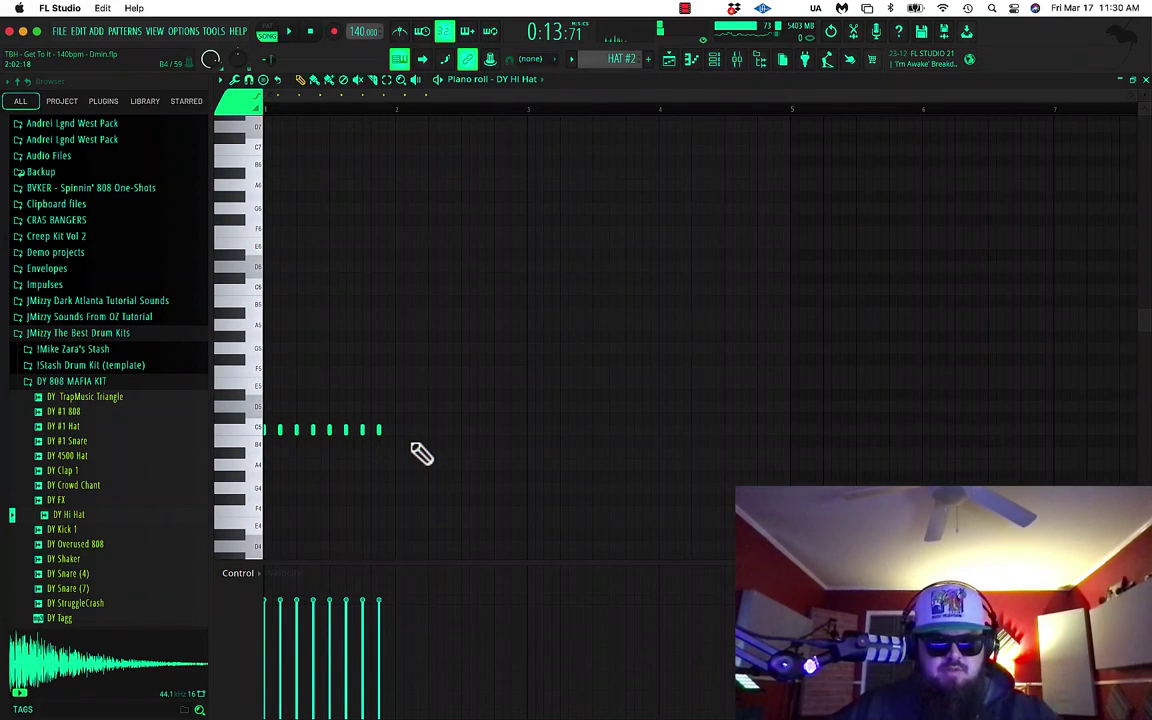
key("ctrl+l")
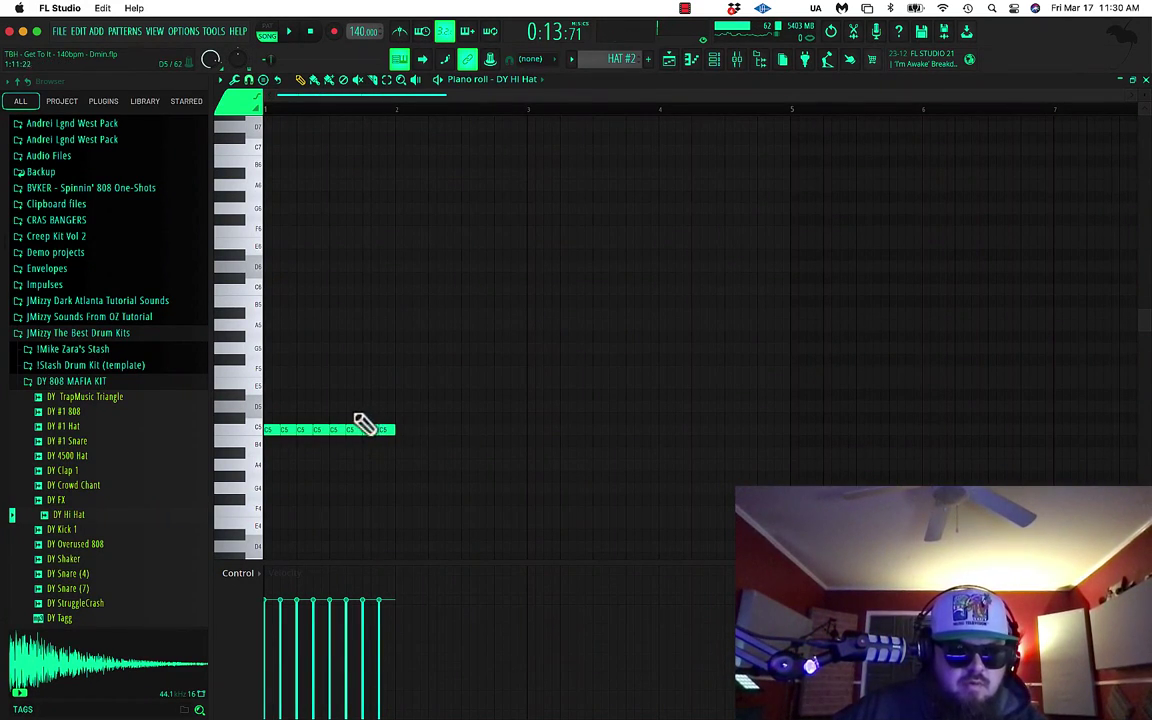
key("ctrl+u")
key("space")
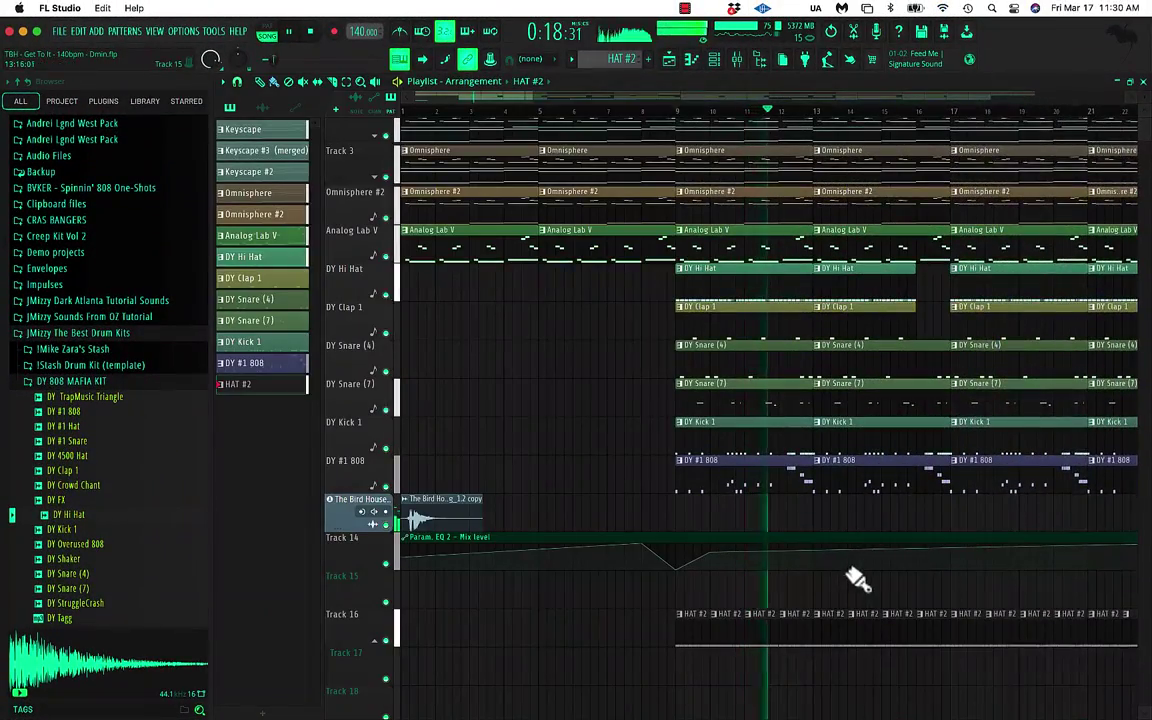
scroll(857, 580, "down", 1)
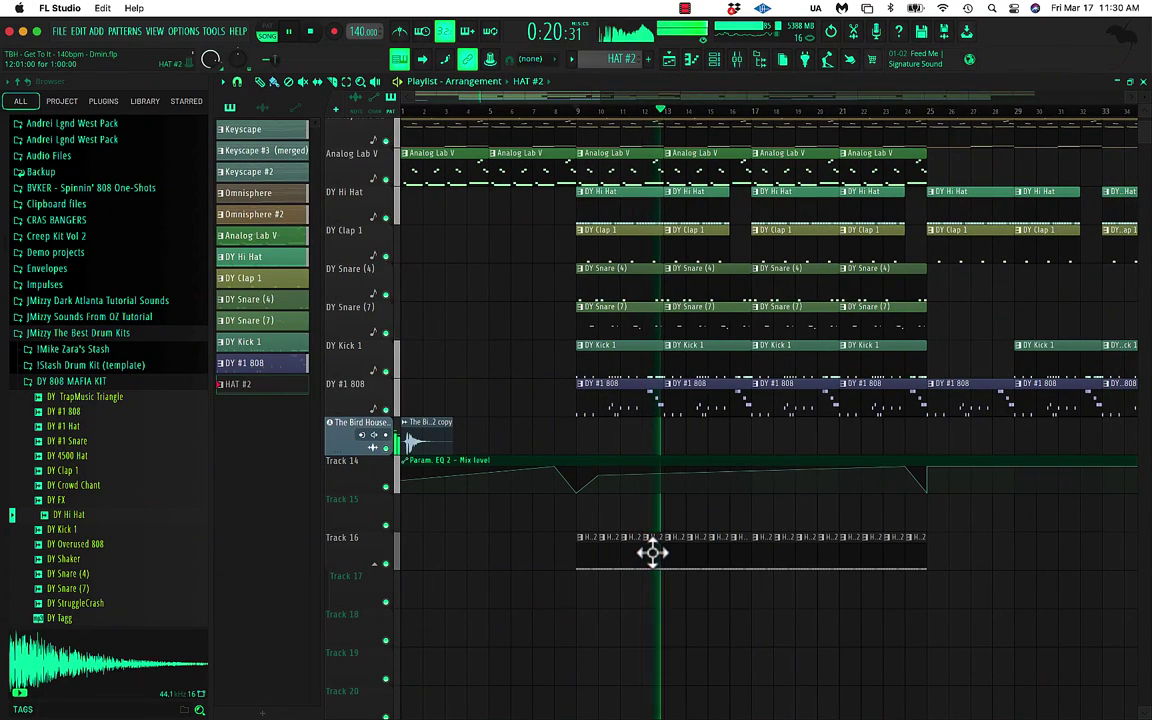
key("space")
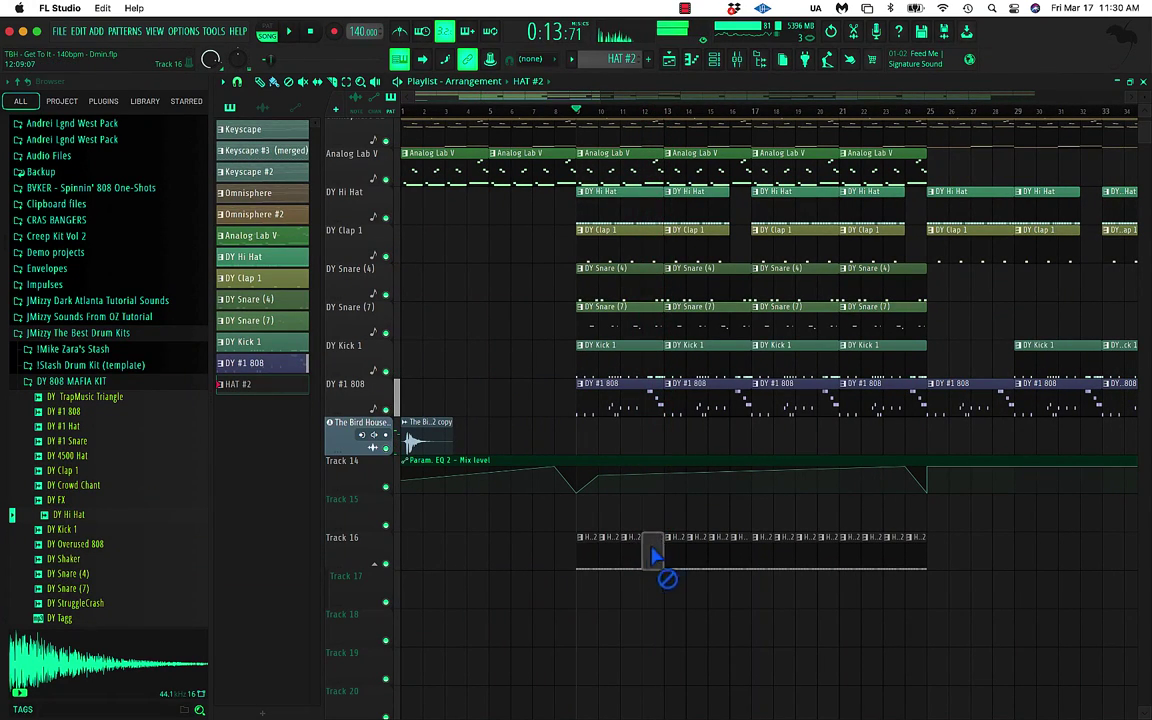
Audition the chopped hi-hat clip on Track 16 and return to the song arrangement.
double_click(652, 555)
key("space")
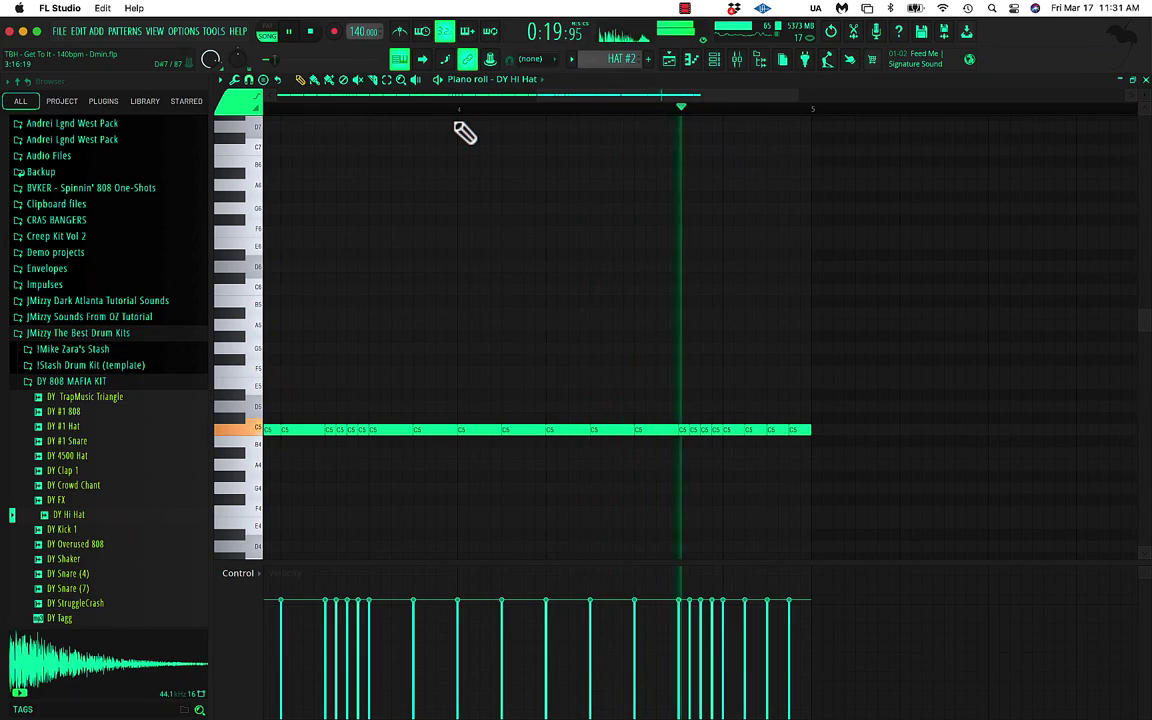
scroll(527, 200, "down", 2)
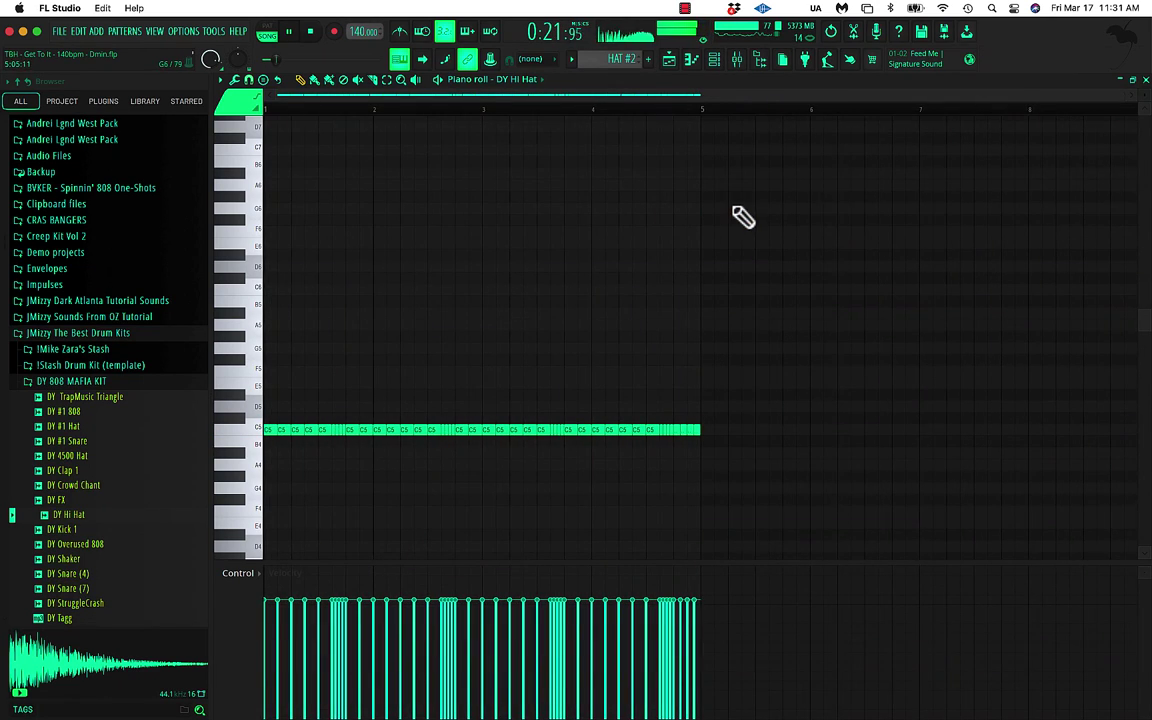
key("space")
left_click(669, 59)
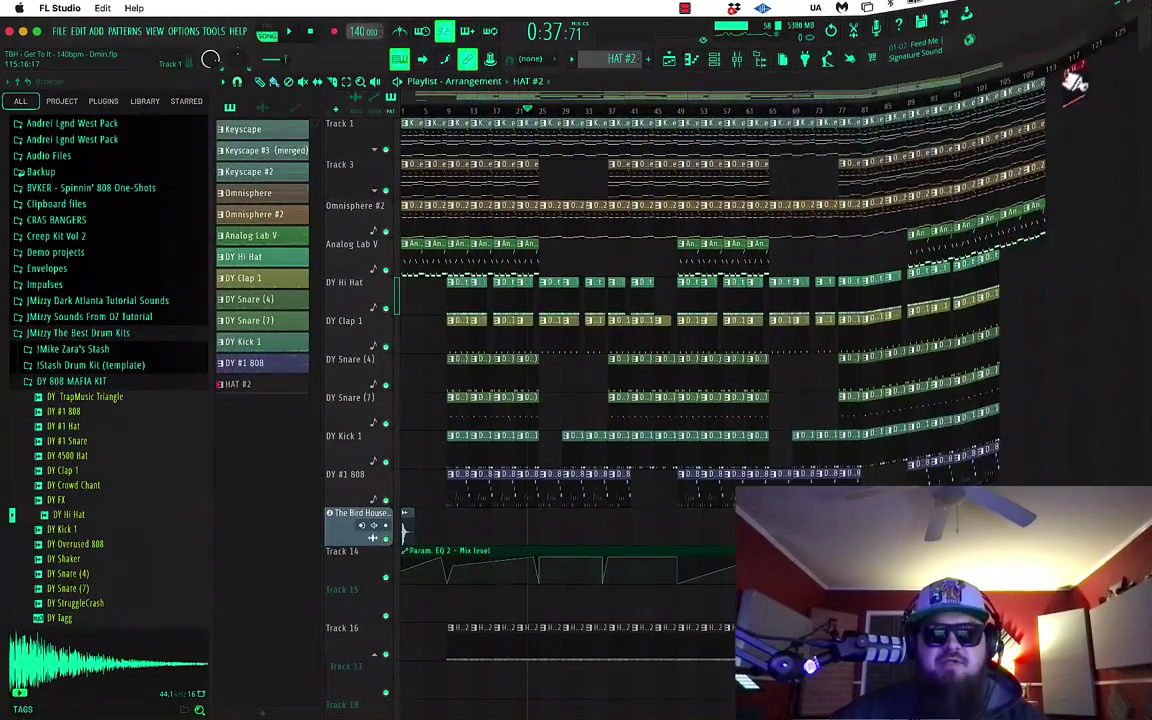
Marquee-select the melody clips on Track 1 and Track 3 for merging.
left_click_drag(1072, 140, 353, 262)
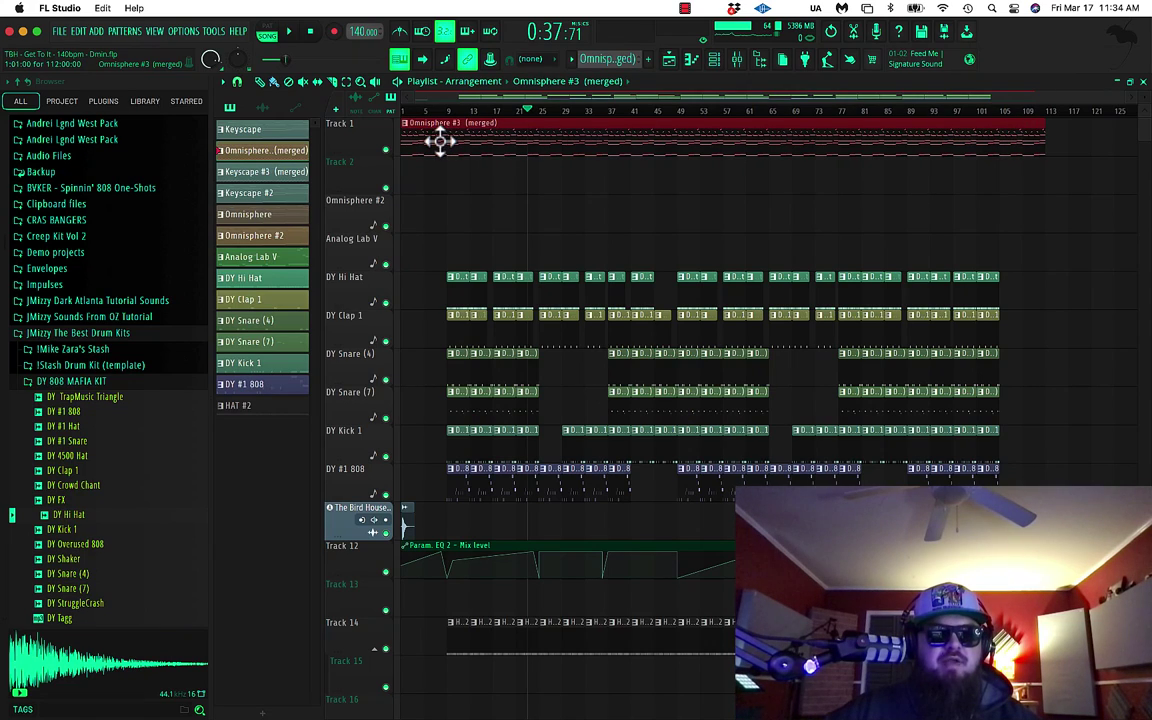
Consolidate Track 1 from the song start into a Track 1 (consolidated) audio clip.
right_click(352, 150)
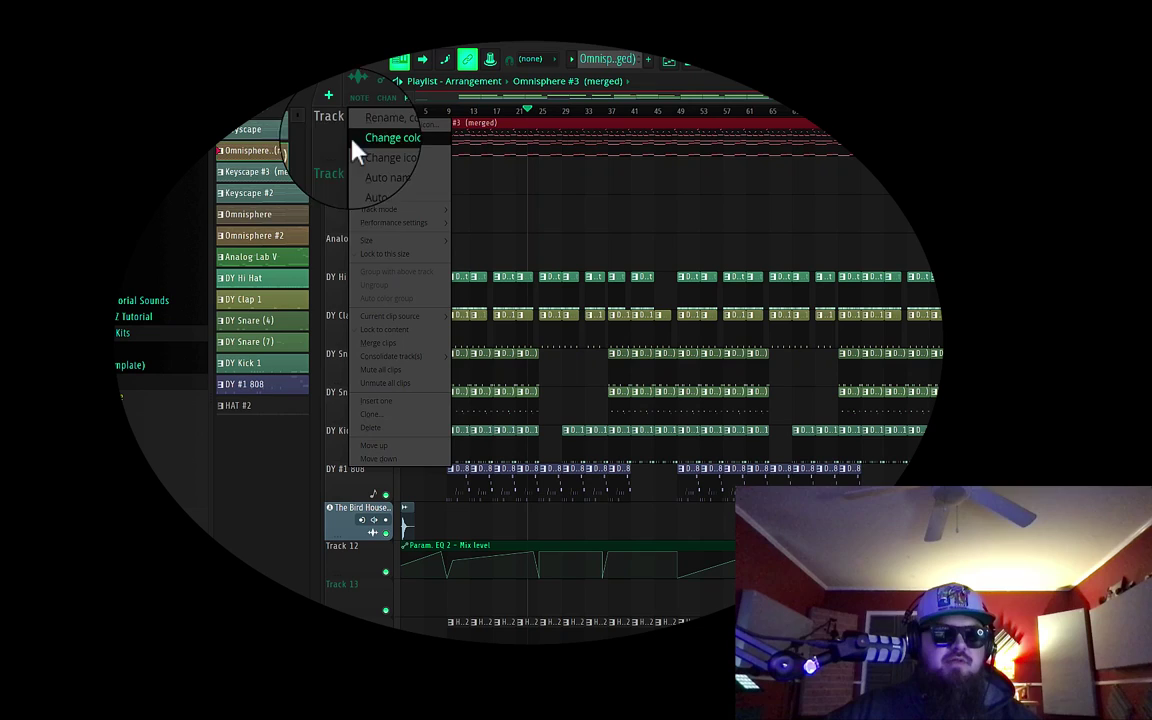
mouse_move(435, 357)
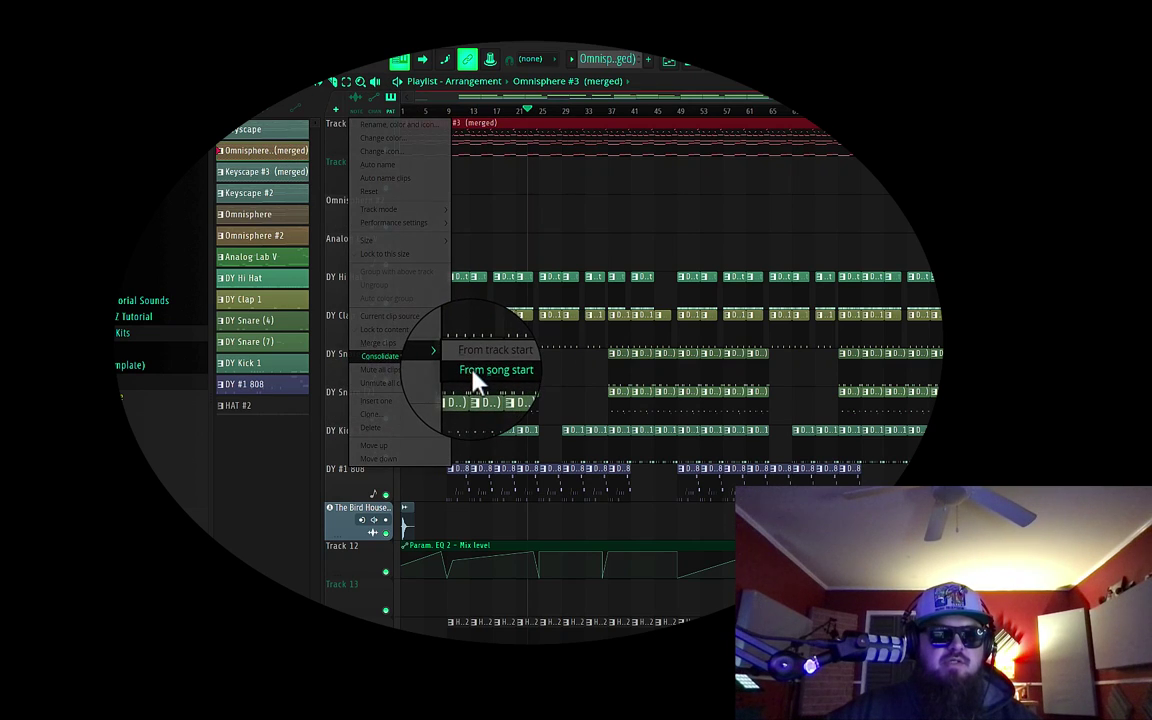
left_click(476, 372)
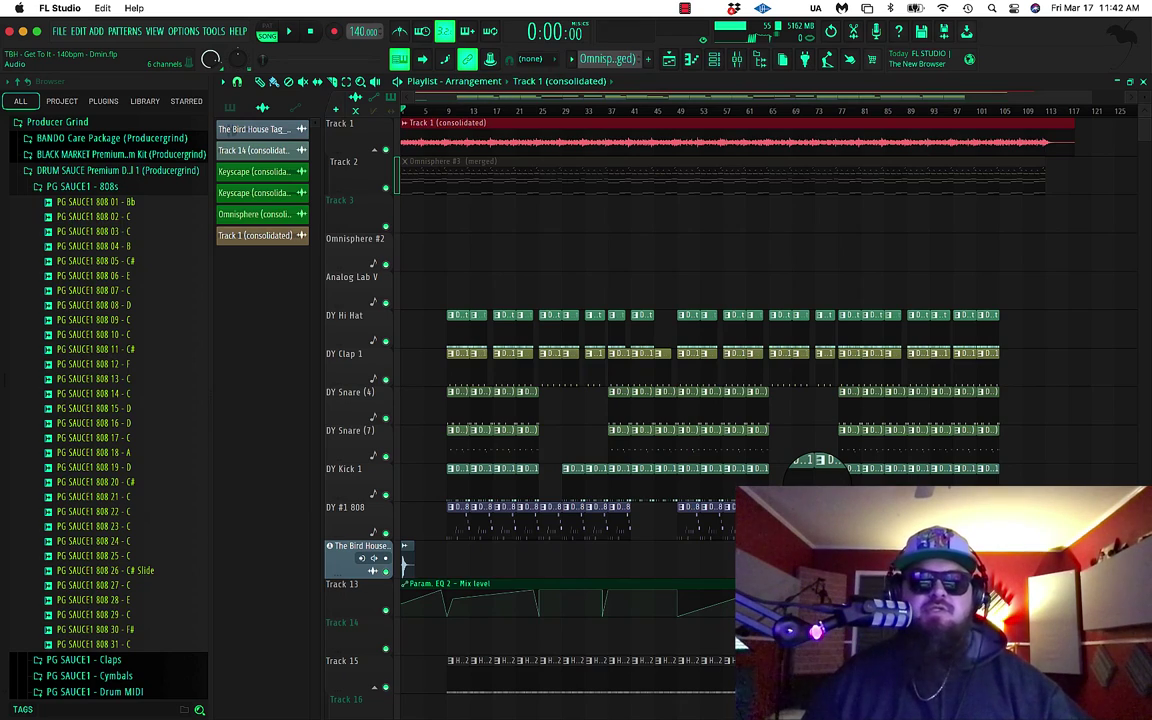
Inspect the Keyscape, Omnisphere, Pad, Pad #2 and Melody insert effects, ending on Pad.
left_click(378, 154)
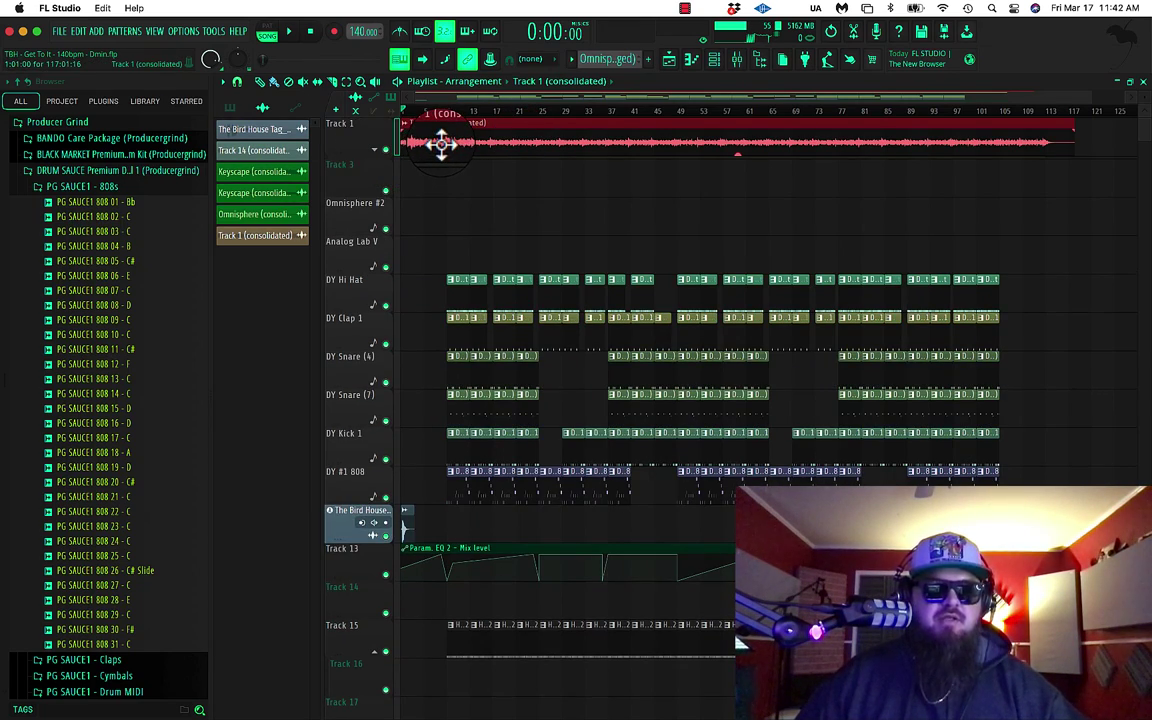
left_click(757, 60)
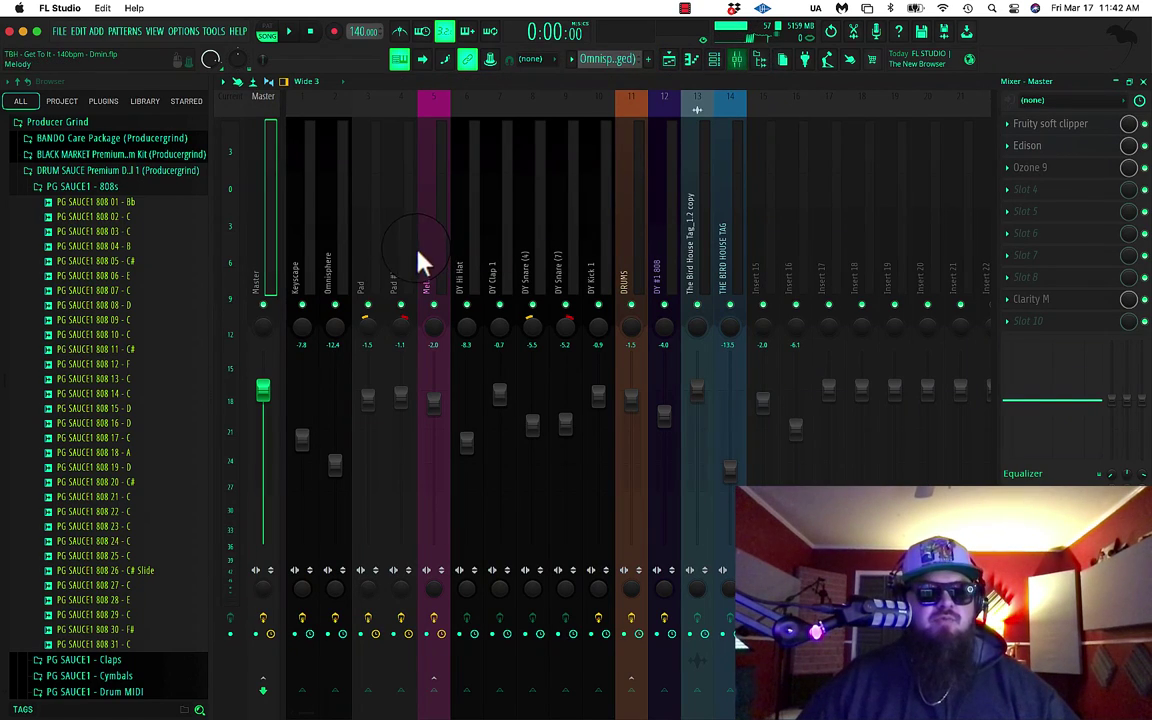
left_click(303, 285)
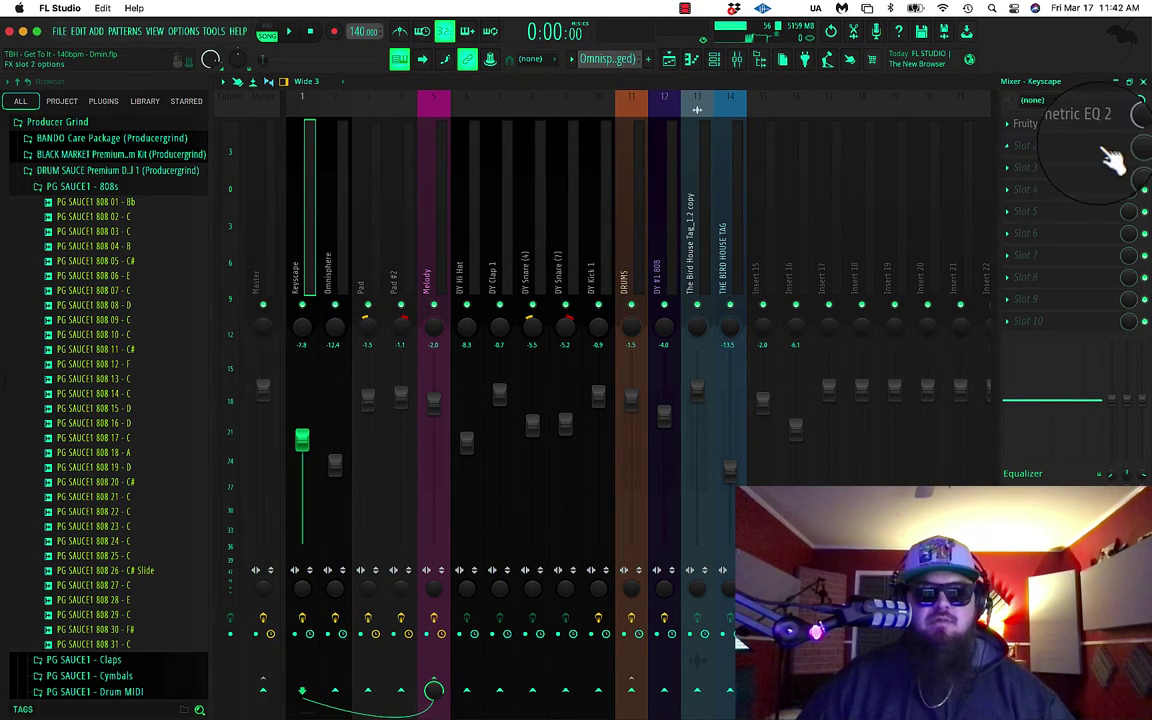
left_click(329, 265)
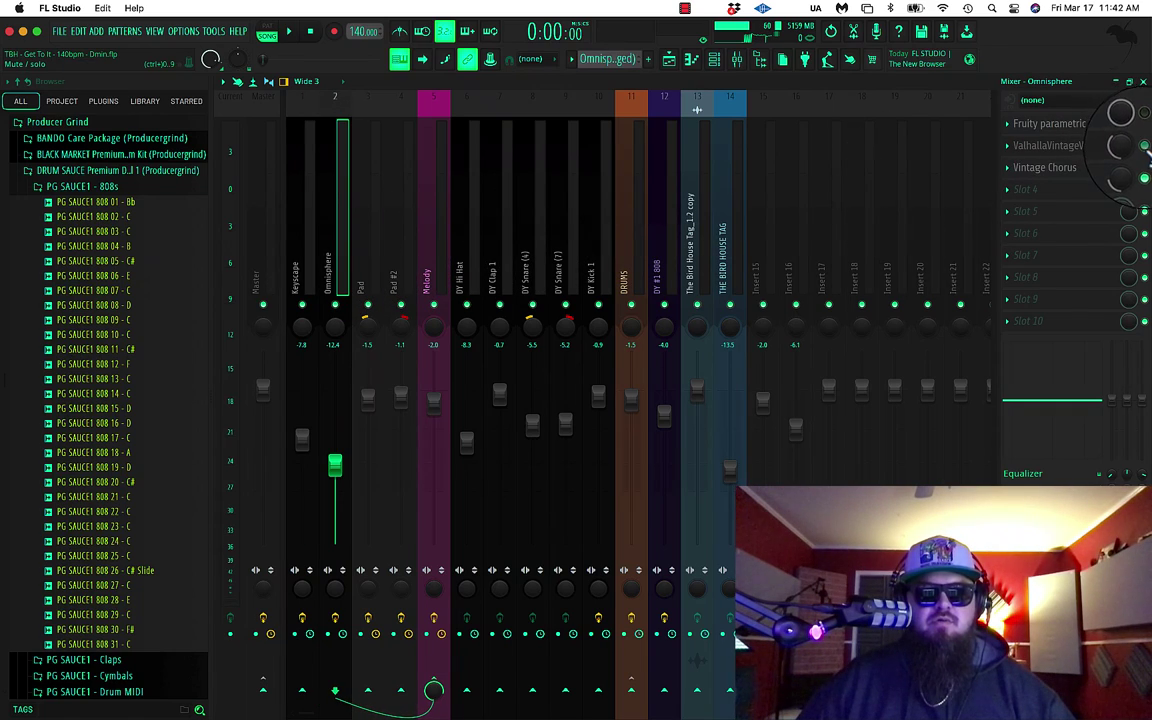
left_click(363, 272)
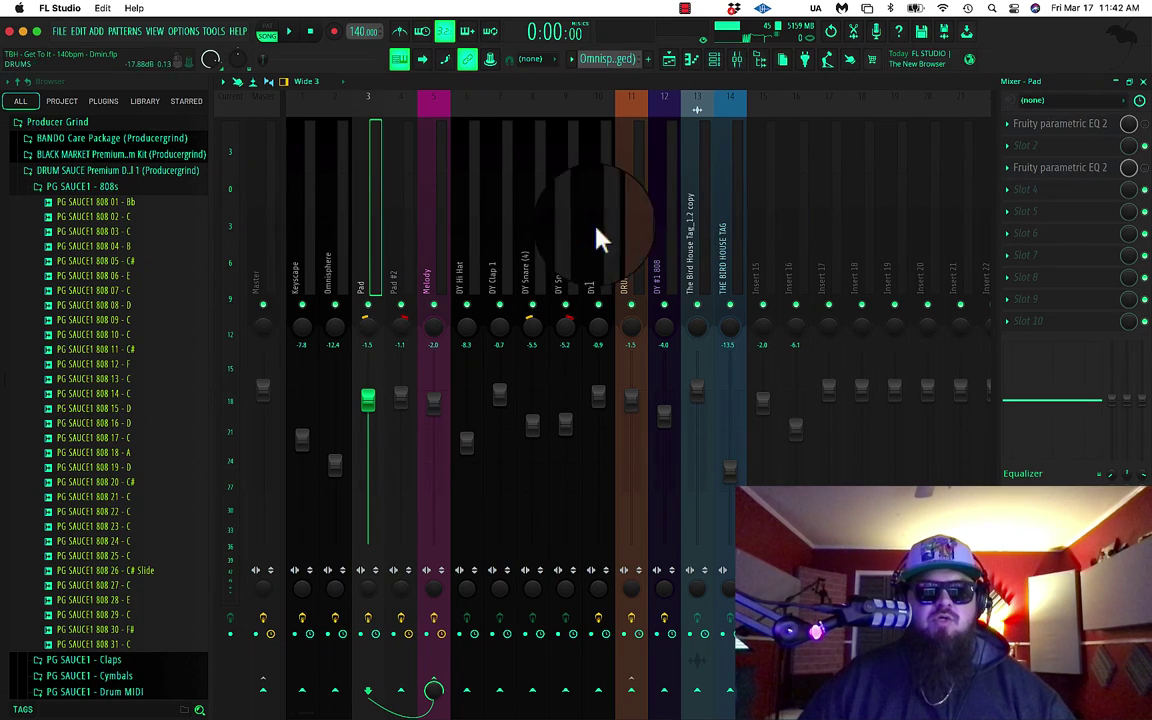
left_click(392, 280)
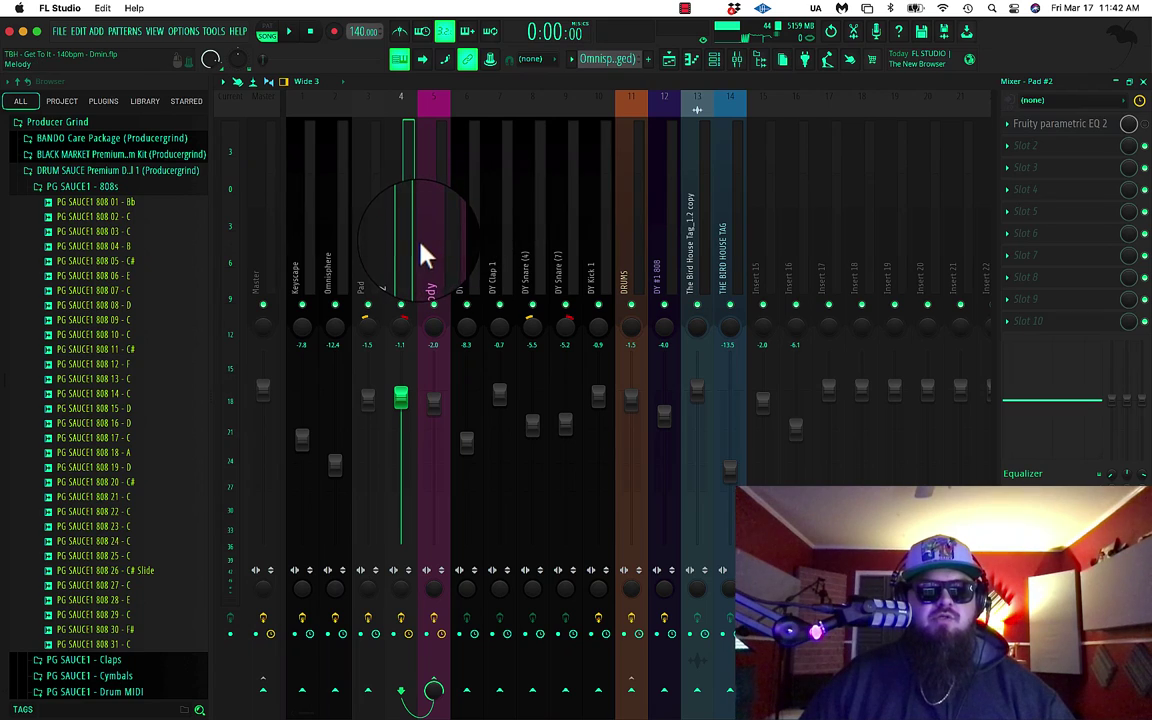
left_click(430, 257)
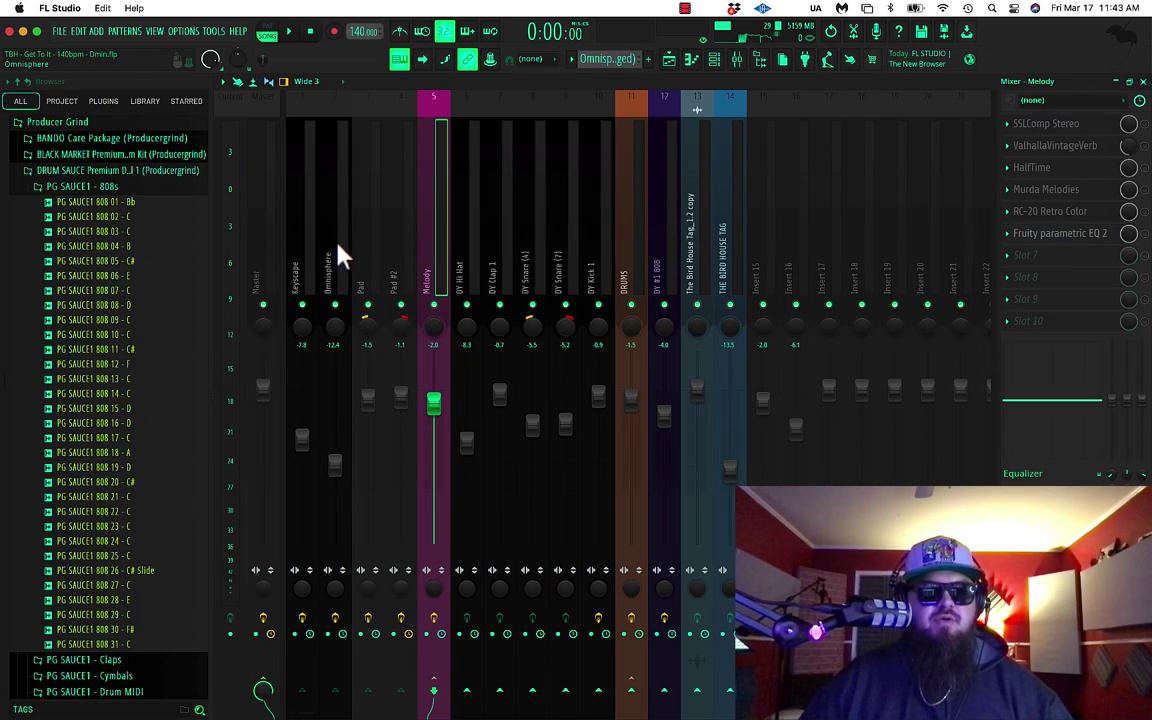
left_click(360, 250)
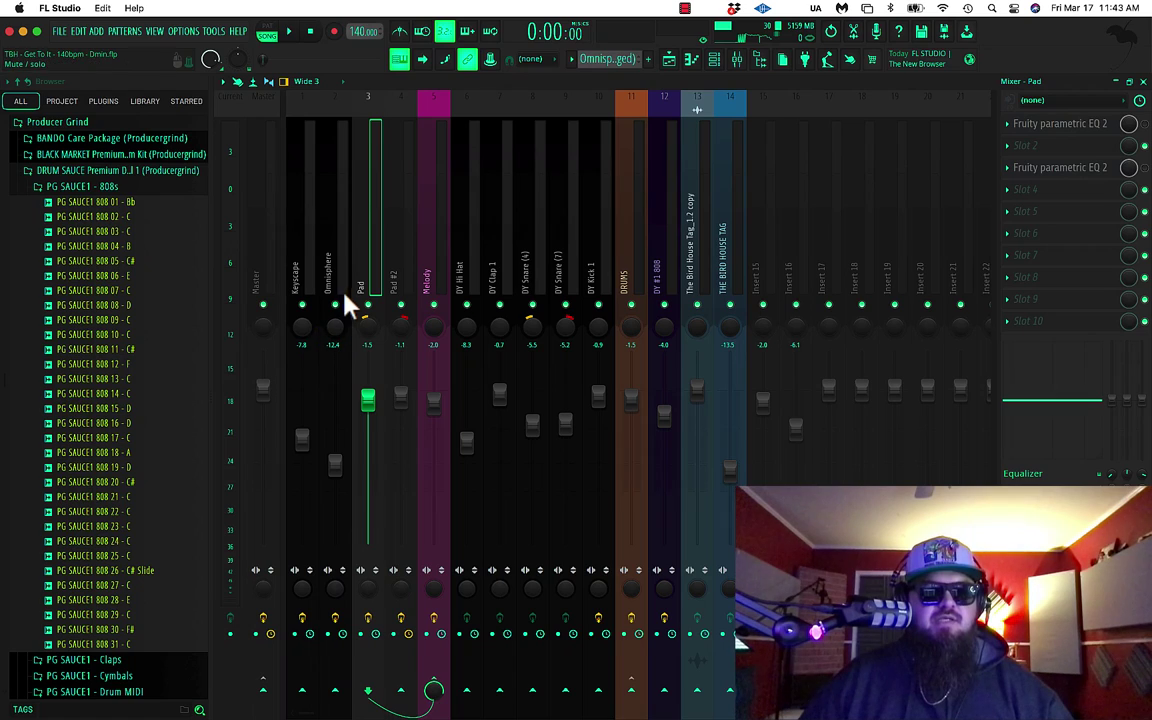
left_click(716, 59)
left_click(438, 400)
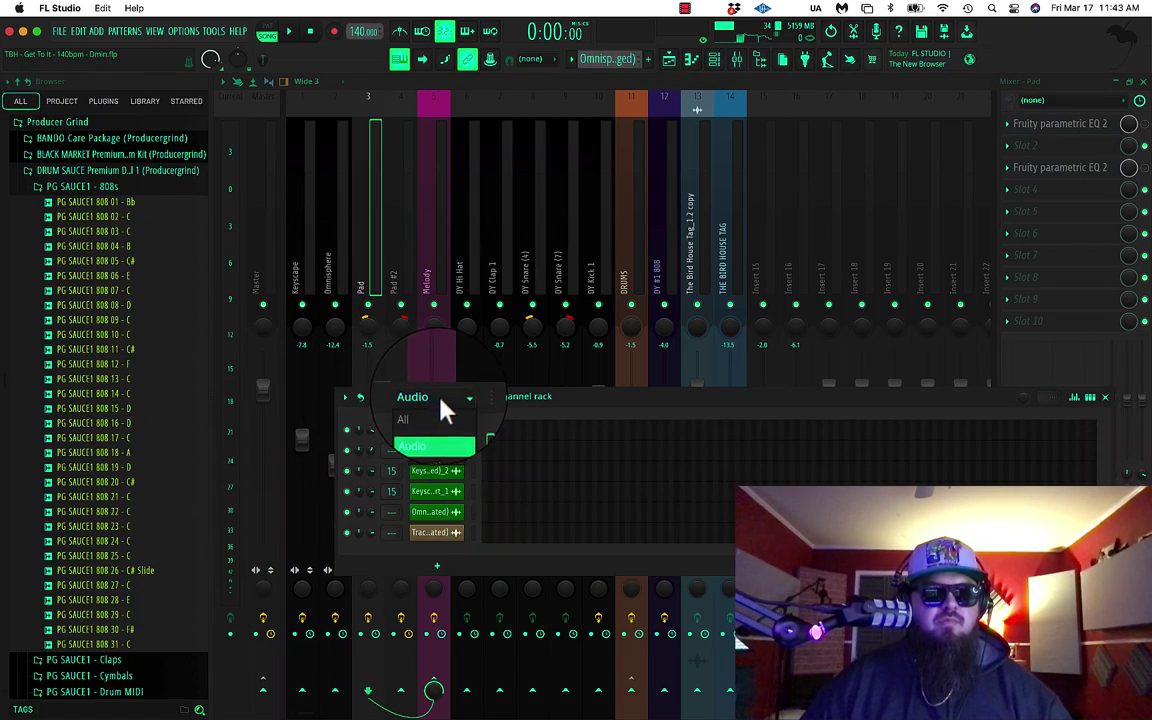
left_click(430, 419)
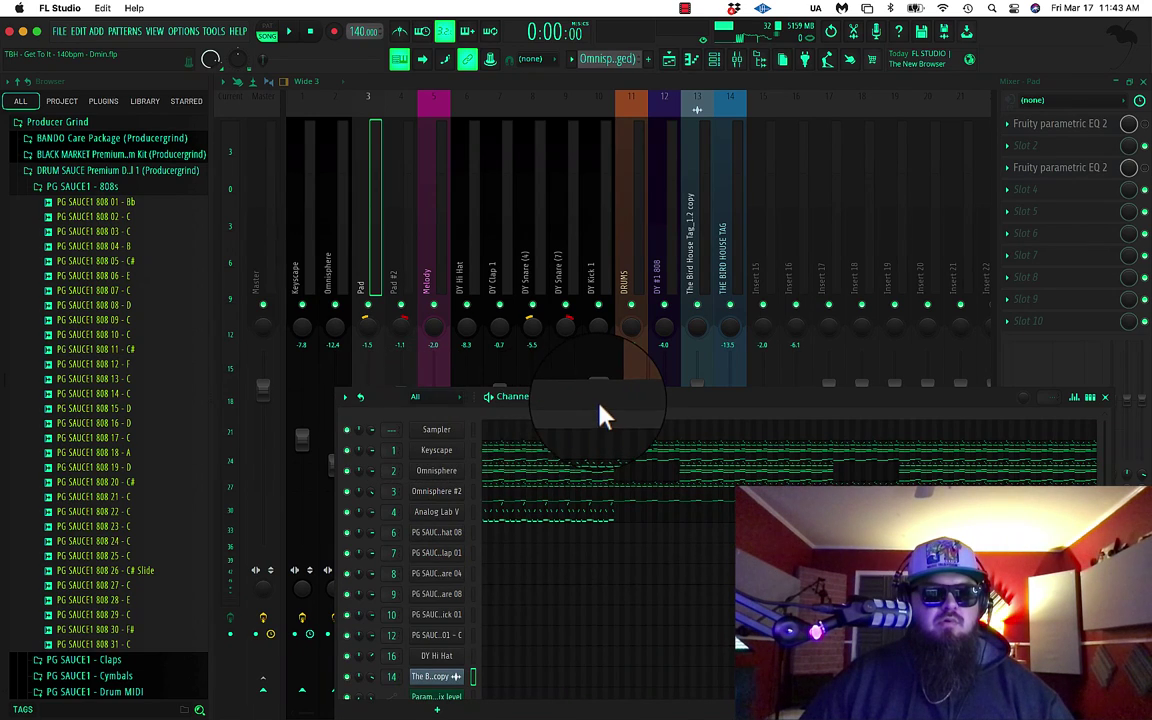
left_click_drag(599, 405, 531, 244)
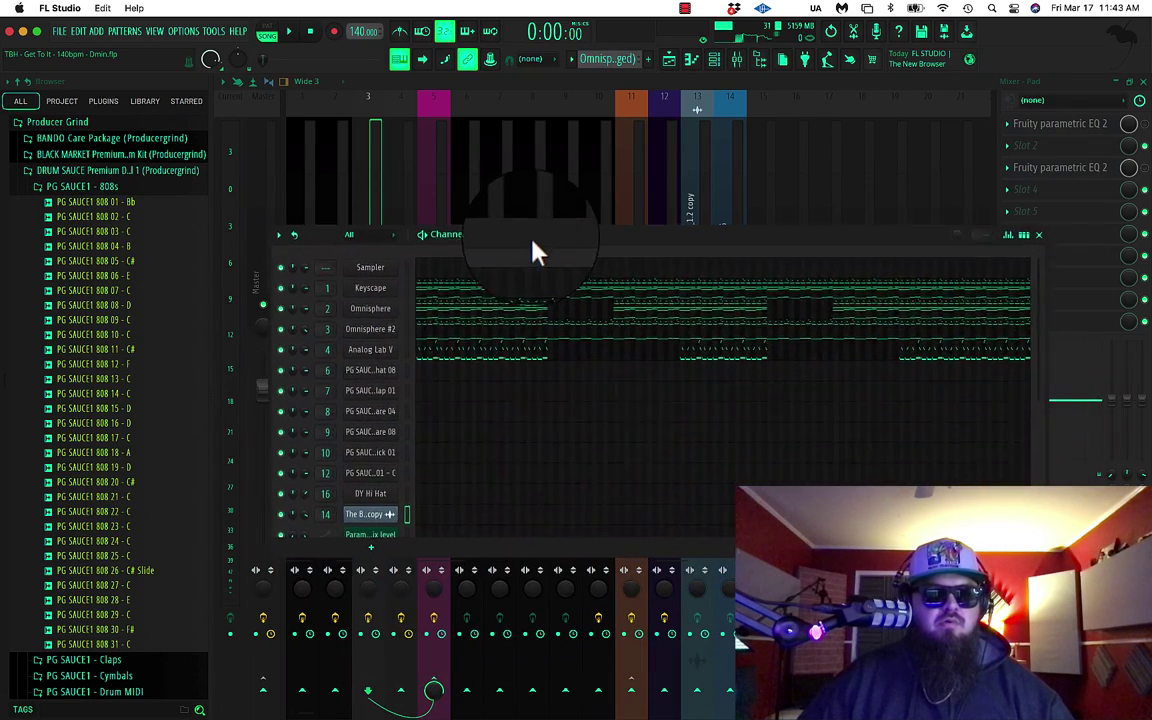
left_click(276, 326)
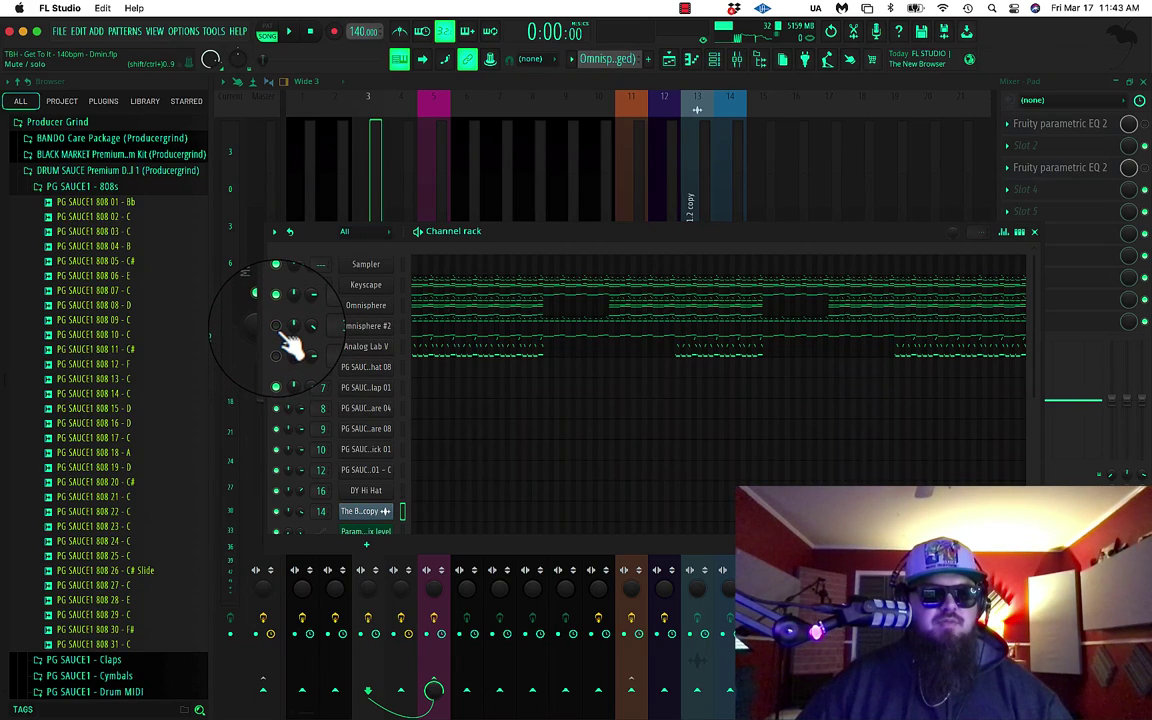
left_click(276, 276)
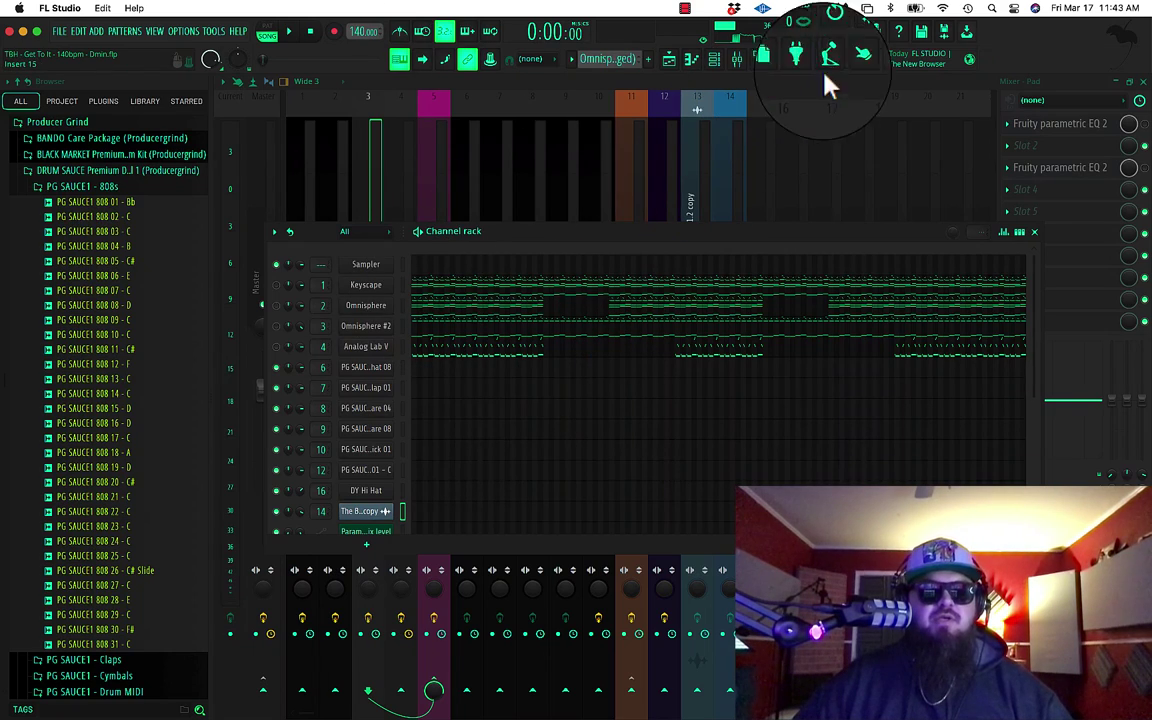
left_click(1034, 231)
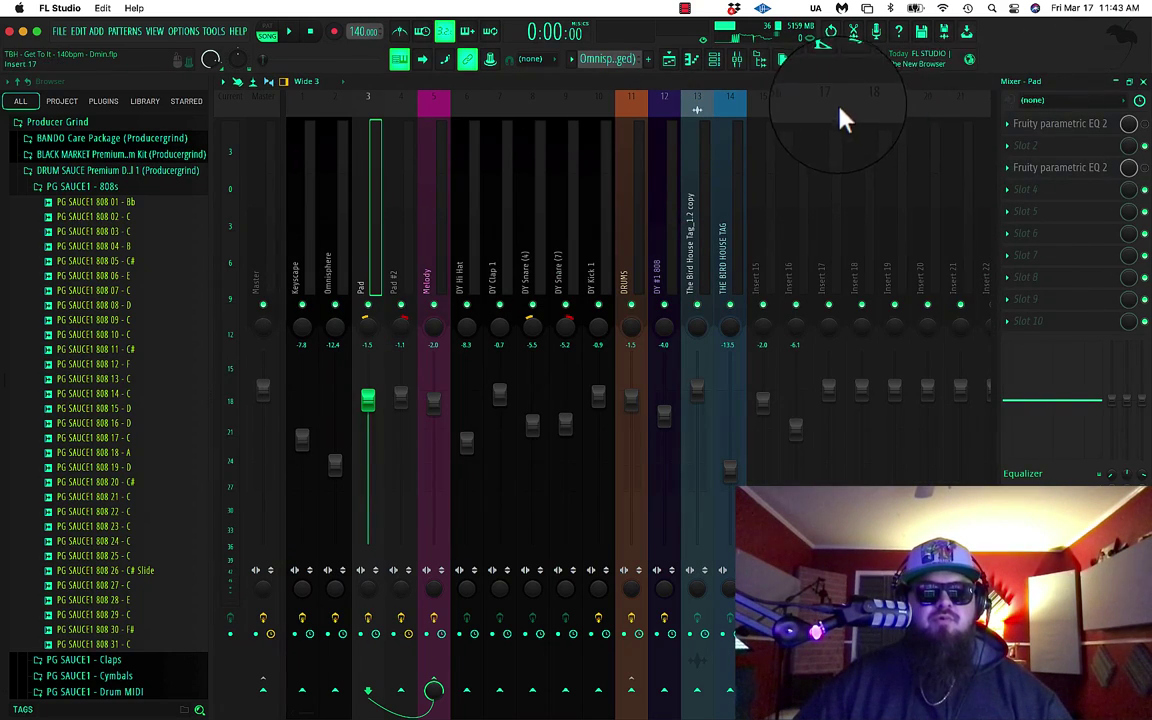
left_click(670, 60)
key("space")
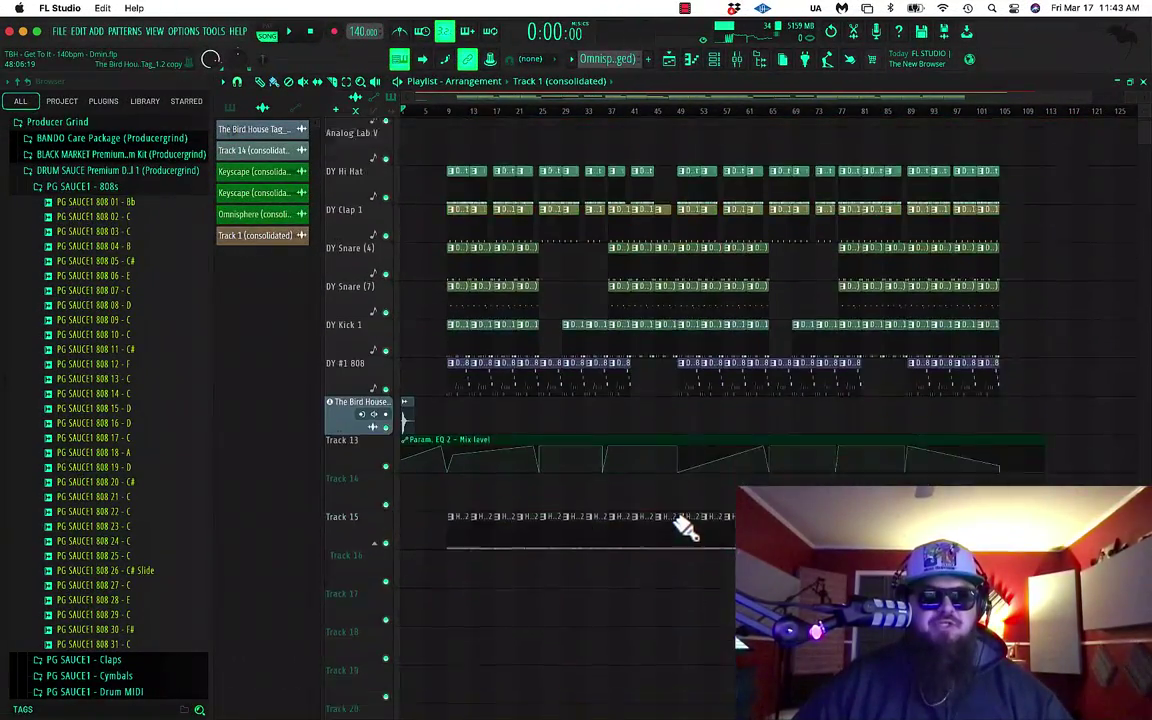
Check the Melody insert's effects in the Mixer.
scroll(650, 470, "down", 1)
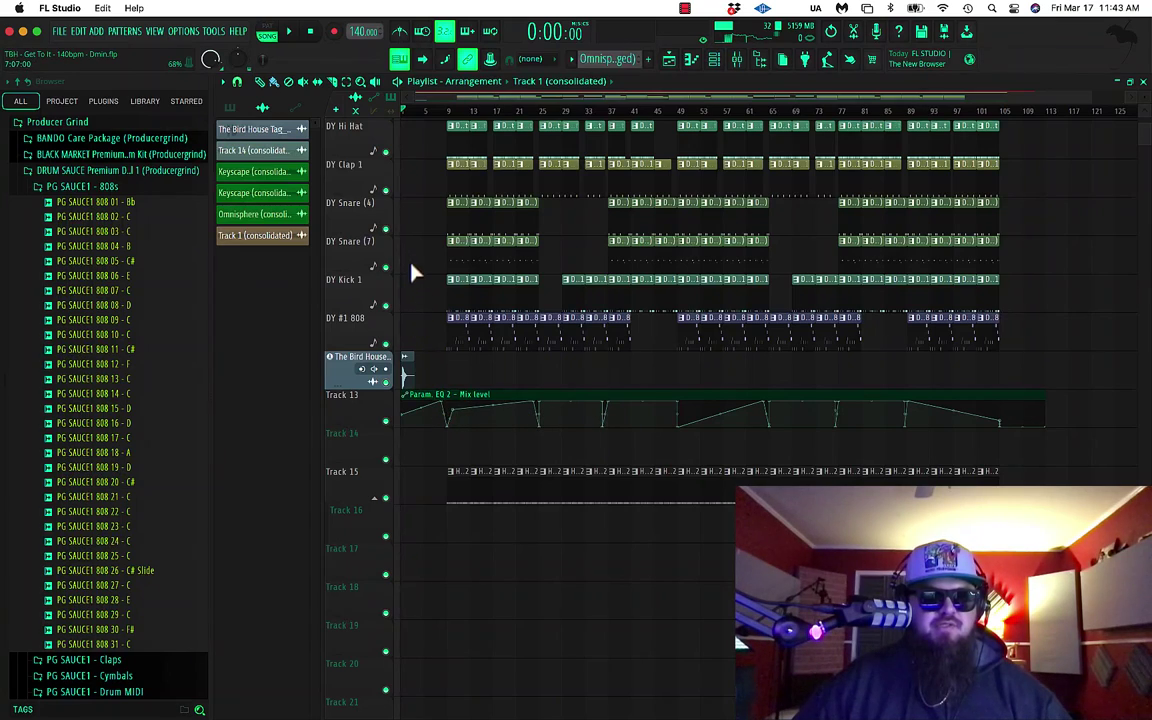
key("F9")
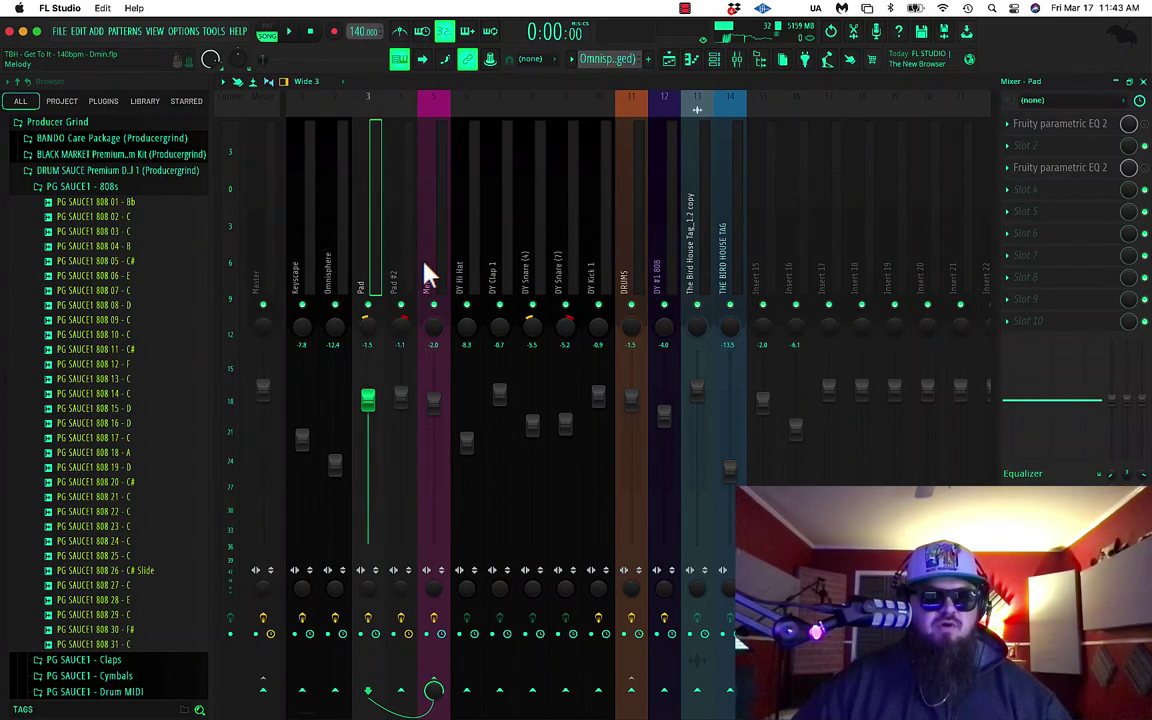
left_click(430, 270)
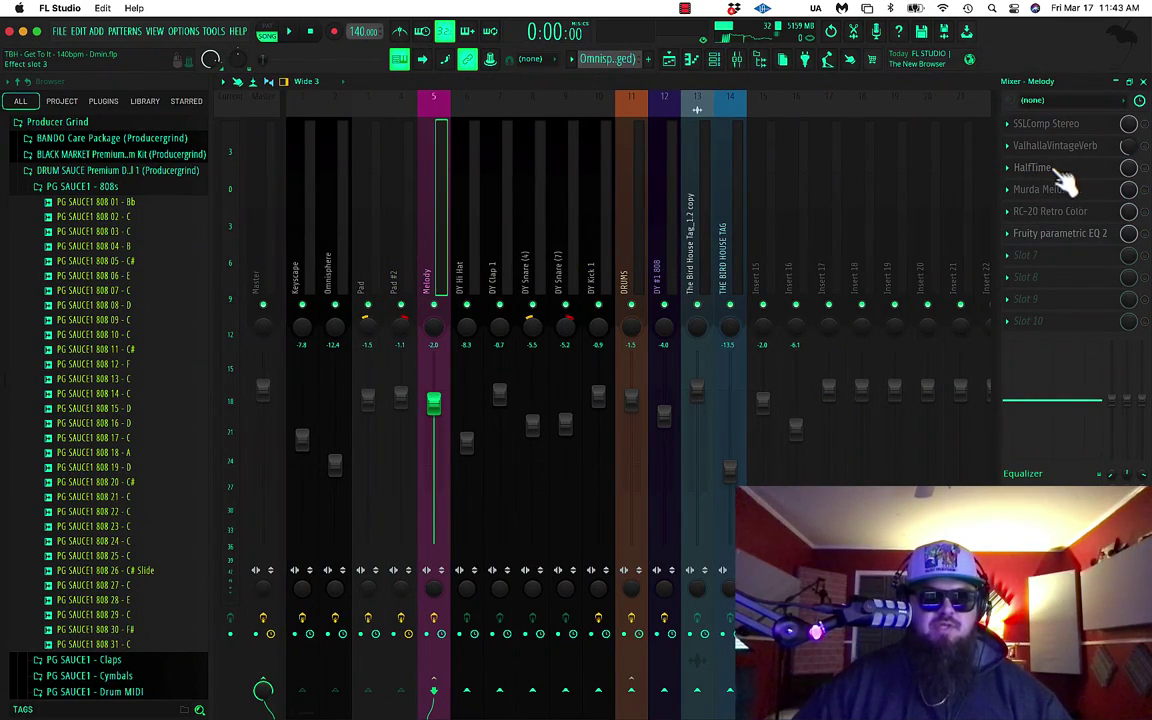
Mute Track 13 and its Param. EQ 2 mix-level automation in the Playlist.
left_click(669, 59)
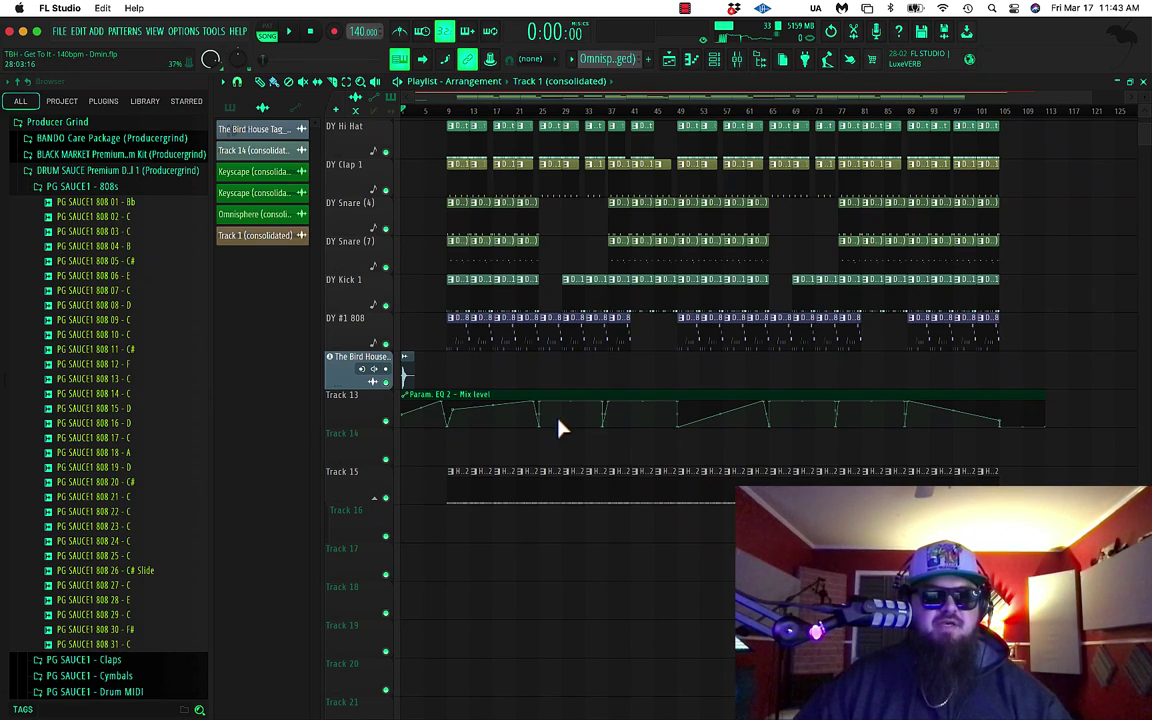
scroll(628, 370, "up", 3)
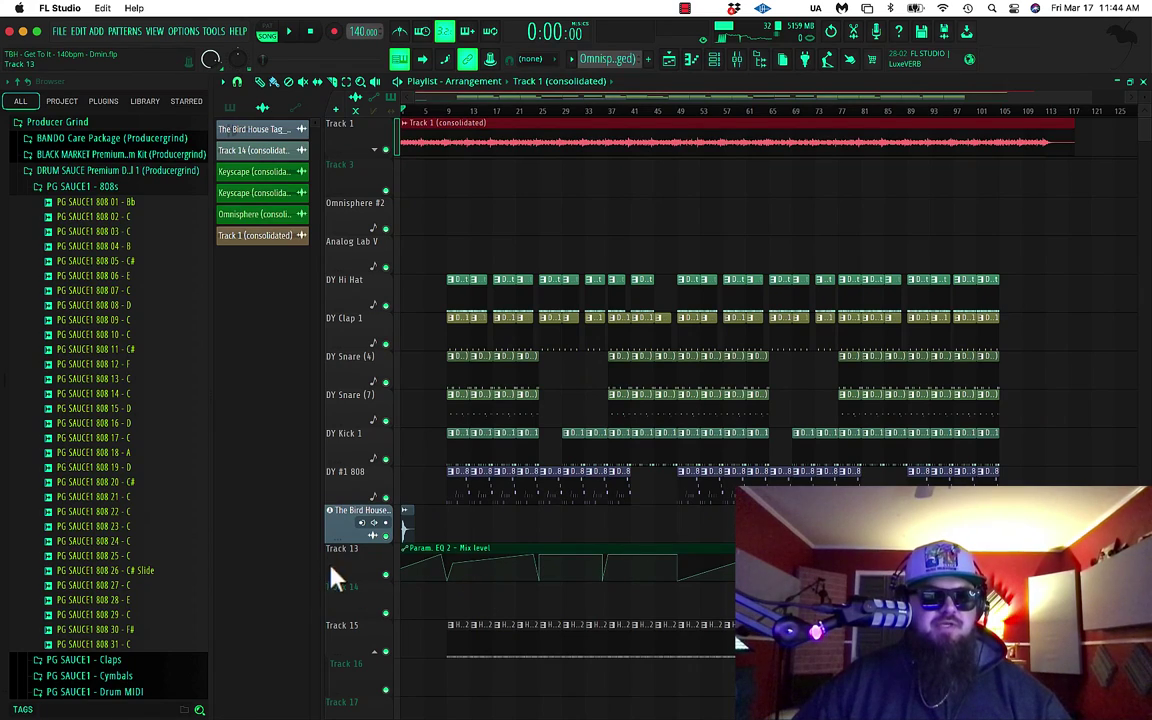
left_click(385, 575)
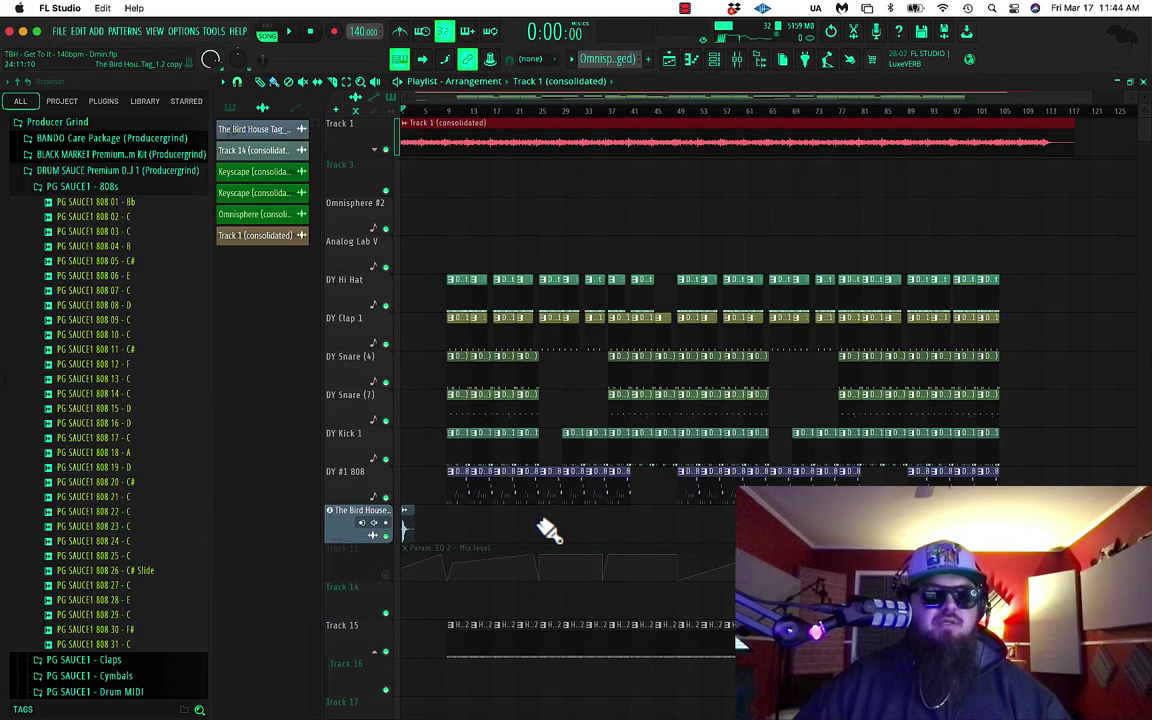
Play the song with the consolidated melody and drum tracks until about 0:39.
key("space")
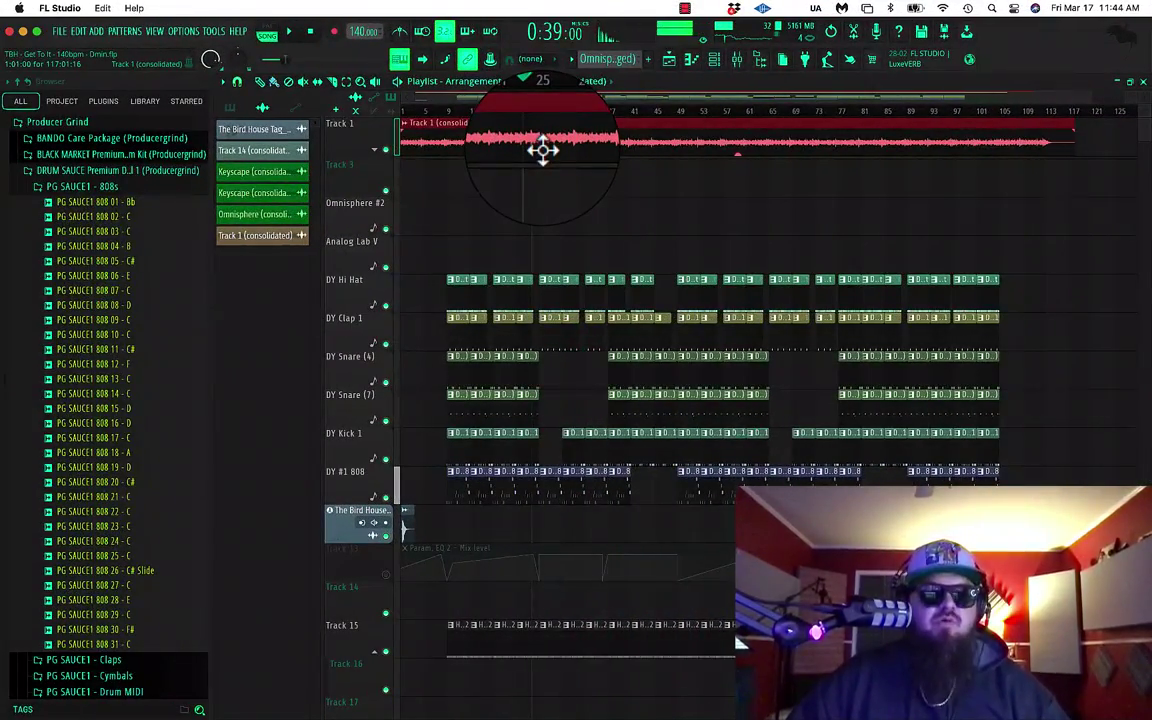
Load the Track 1 (consolidated) audio into the Edison editor.
double_click(543, 150)
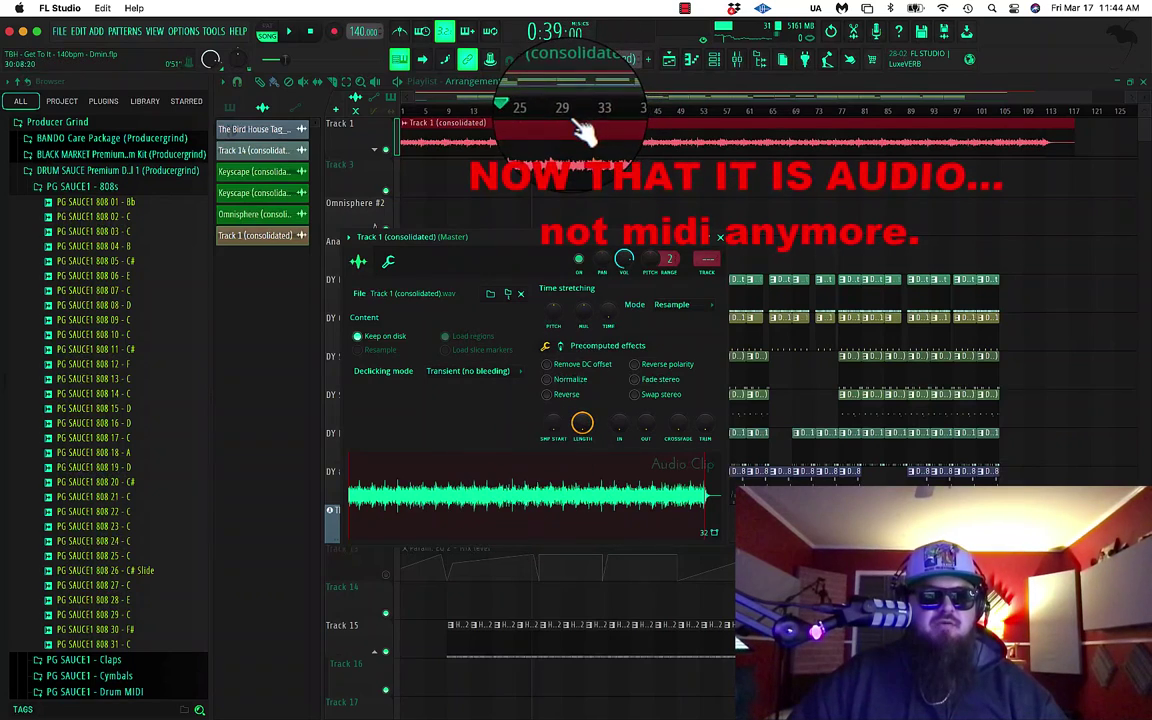
right_click(527, 512)
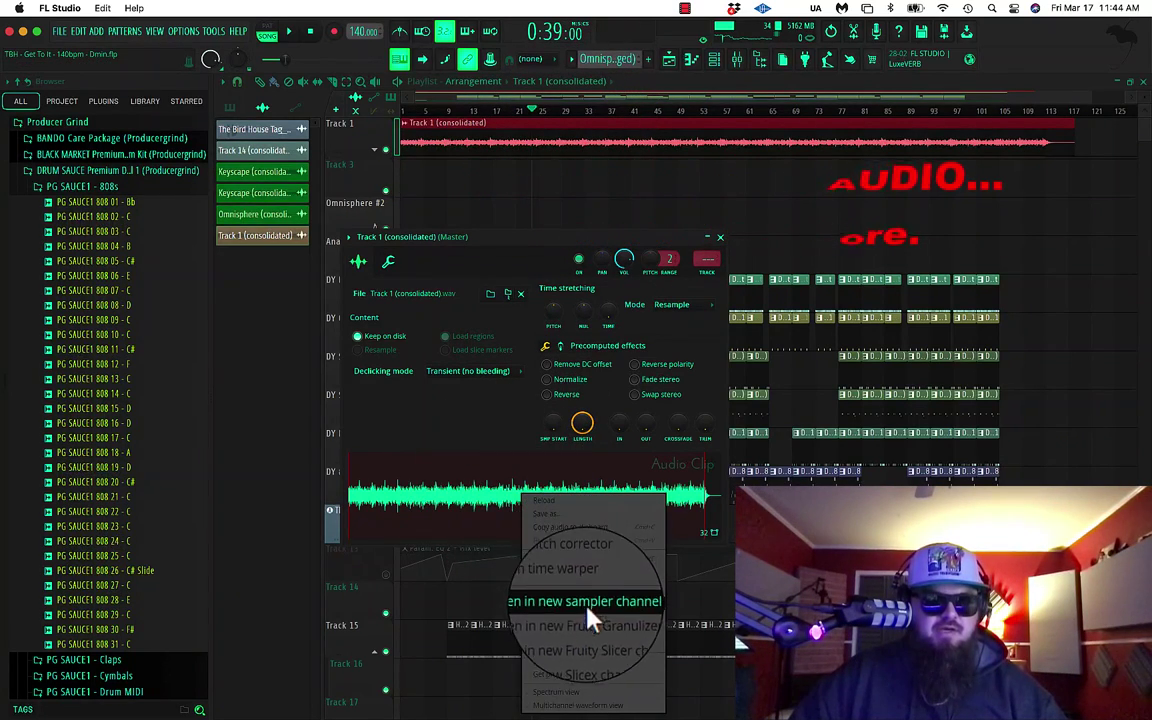
left_click(584, 563)
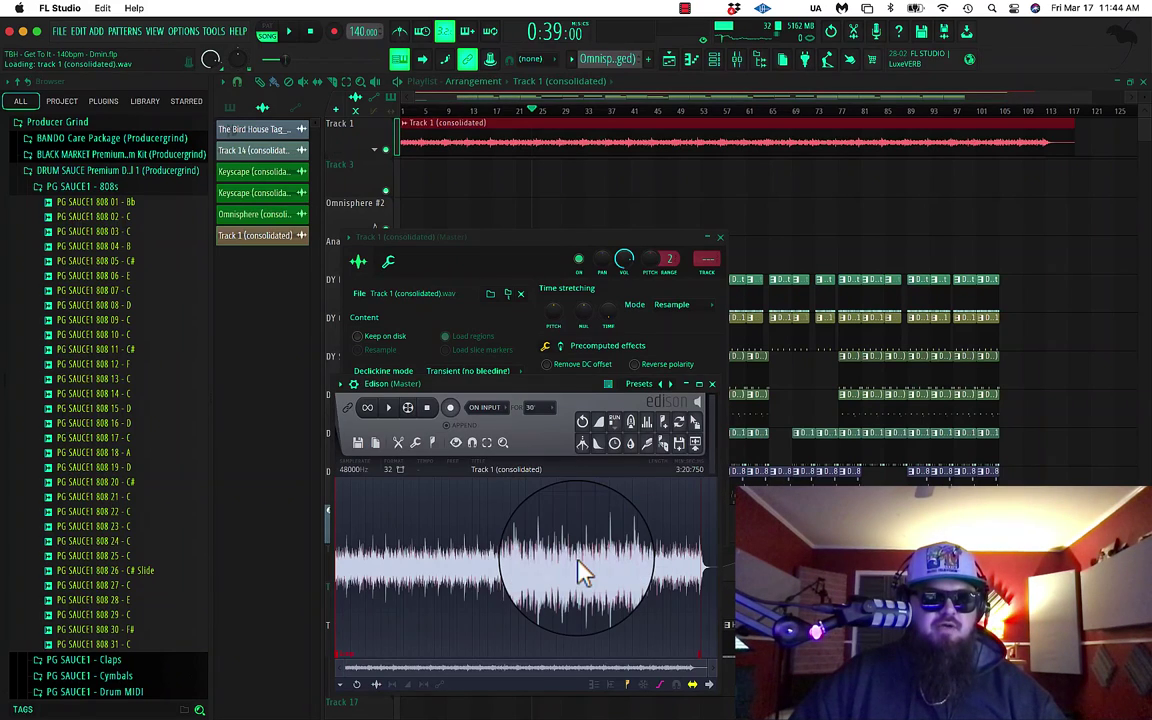
Apply convolution reverb and then a blur effect to the melody audio.
left_click(632, 425)
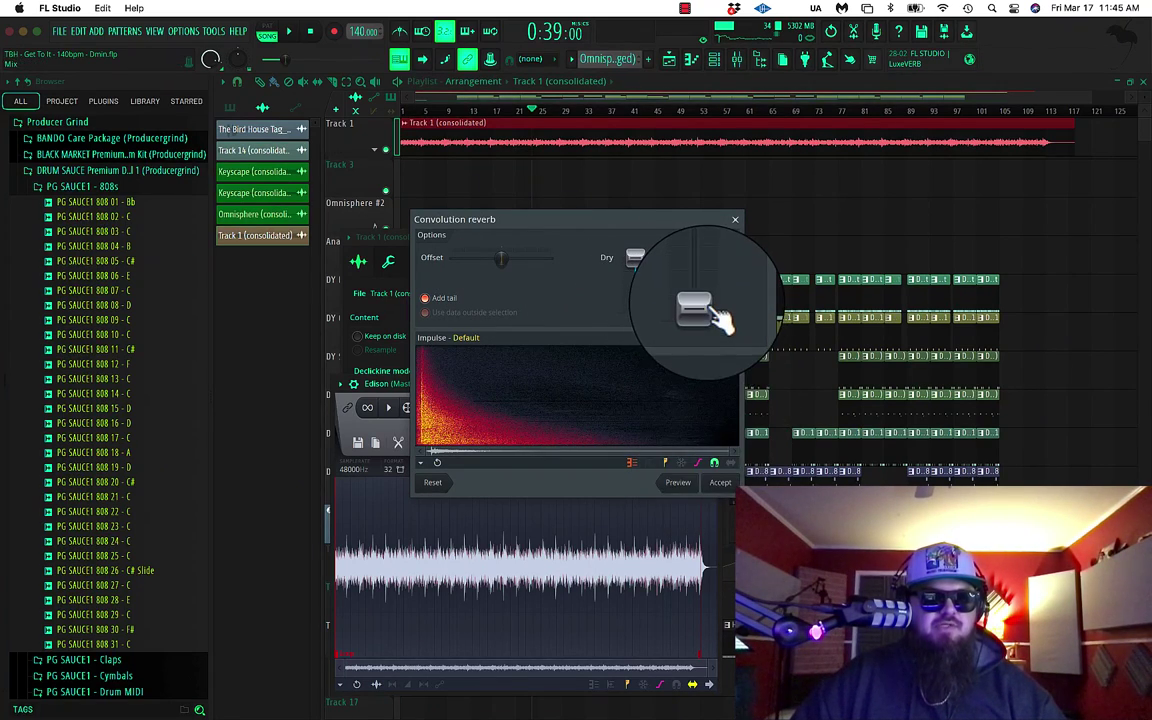
left_click(720, 483)
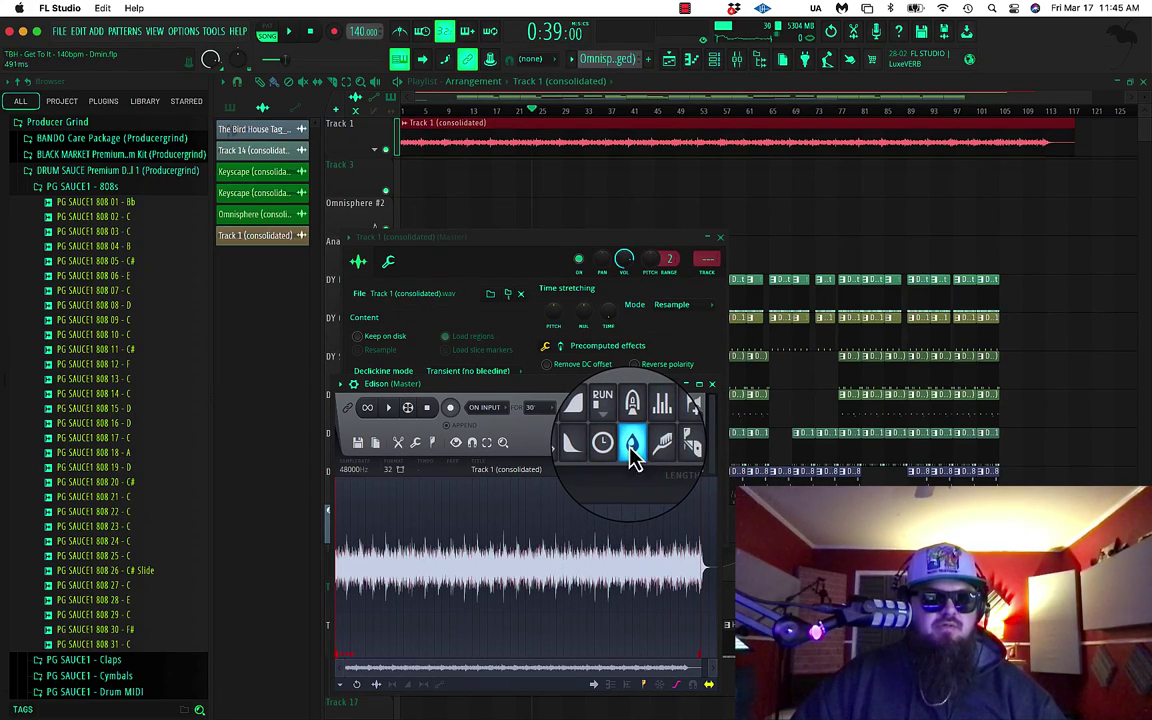
left_click(630, 443)
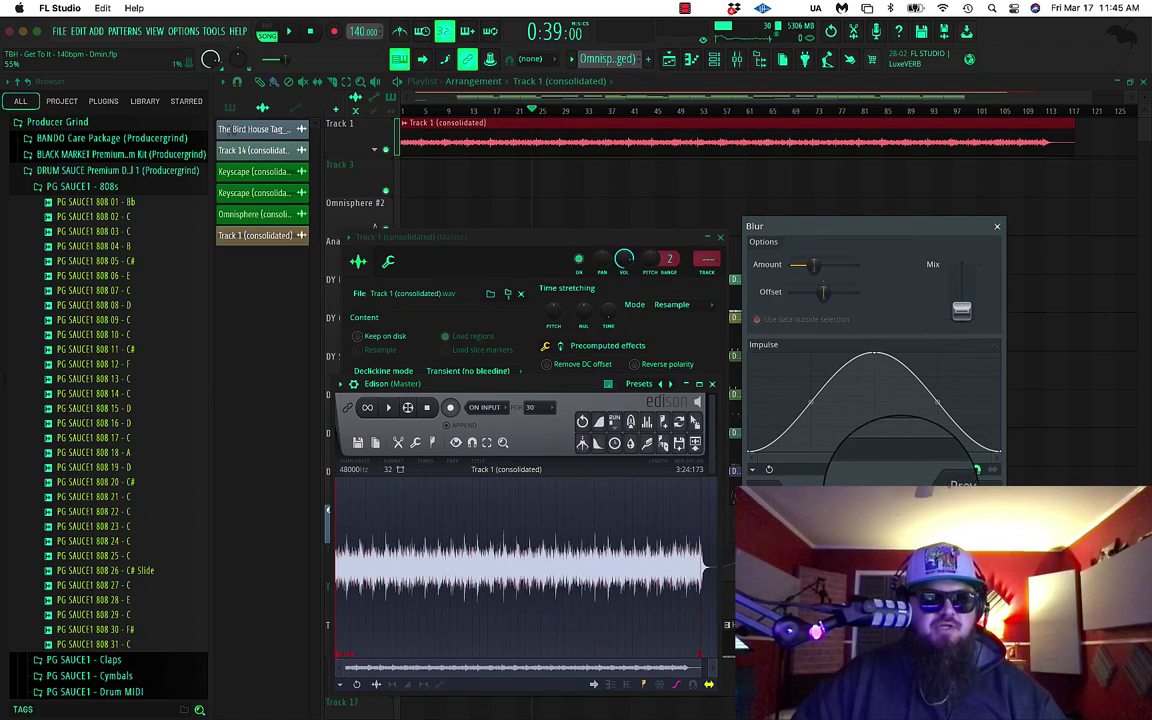
left_click(980, 482)
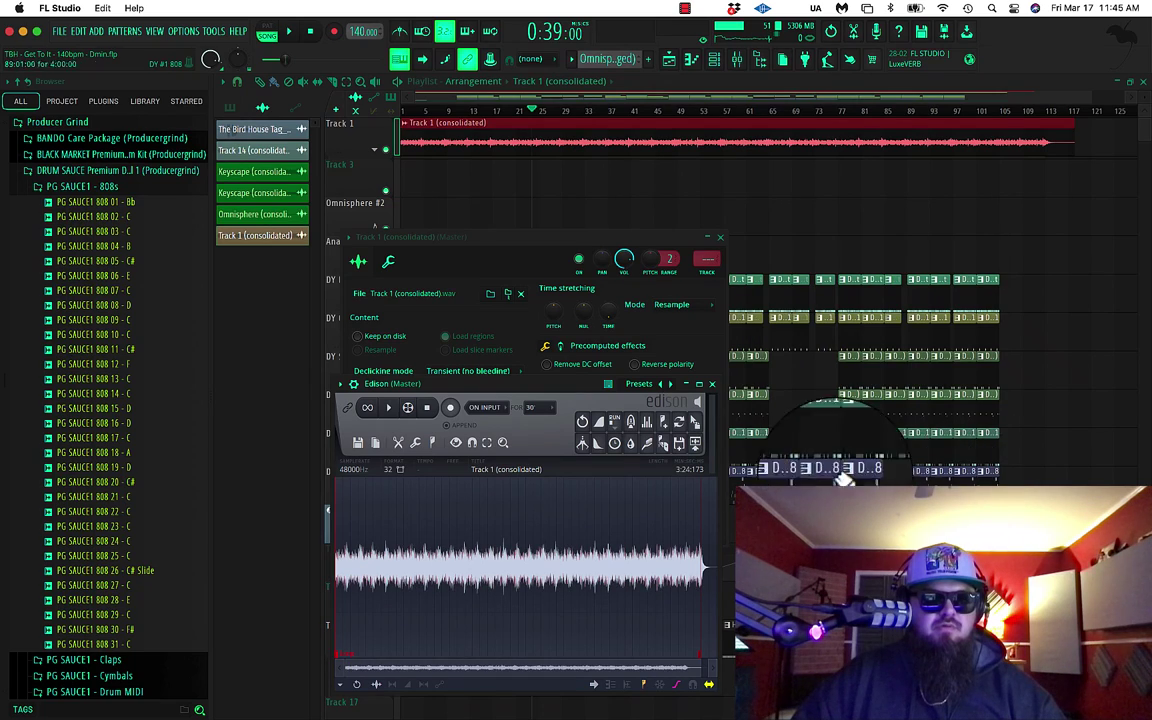
Resample the processed melody to 8000 Hz in Edison and drop it onto Playlist Track 1.
left_click(356, 474)
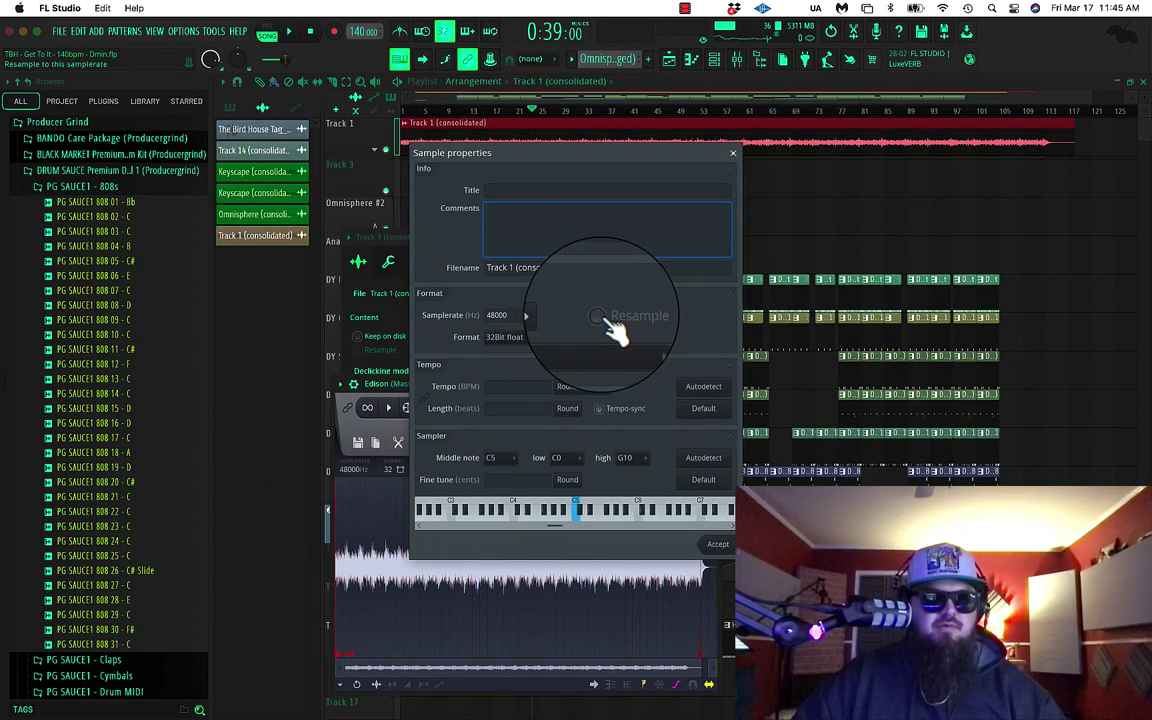
left_click(560, 318)
left_click(578, 331)
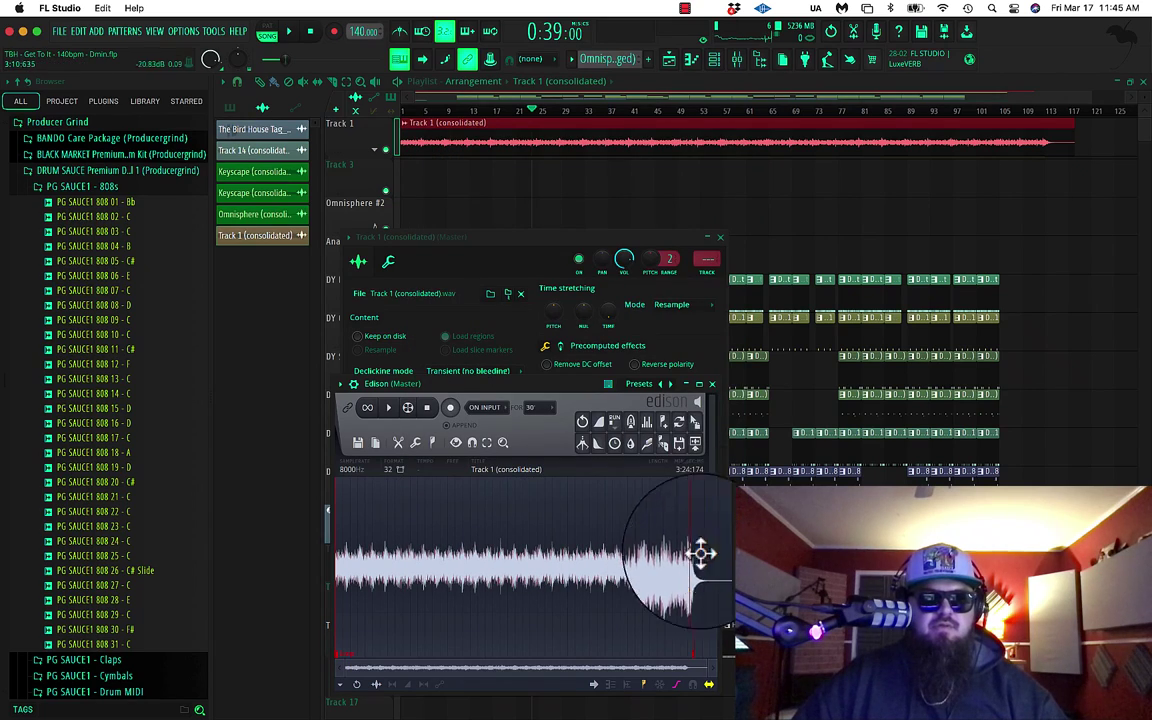
left_click_drag(695, 425, 404, 149)
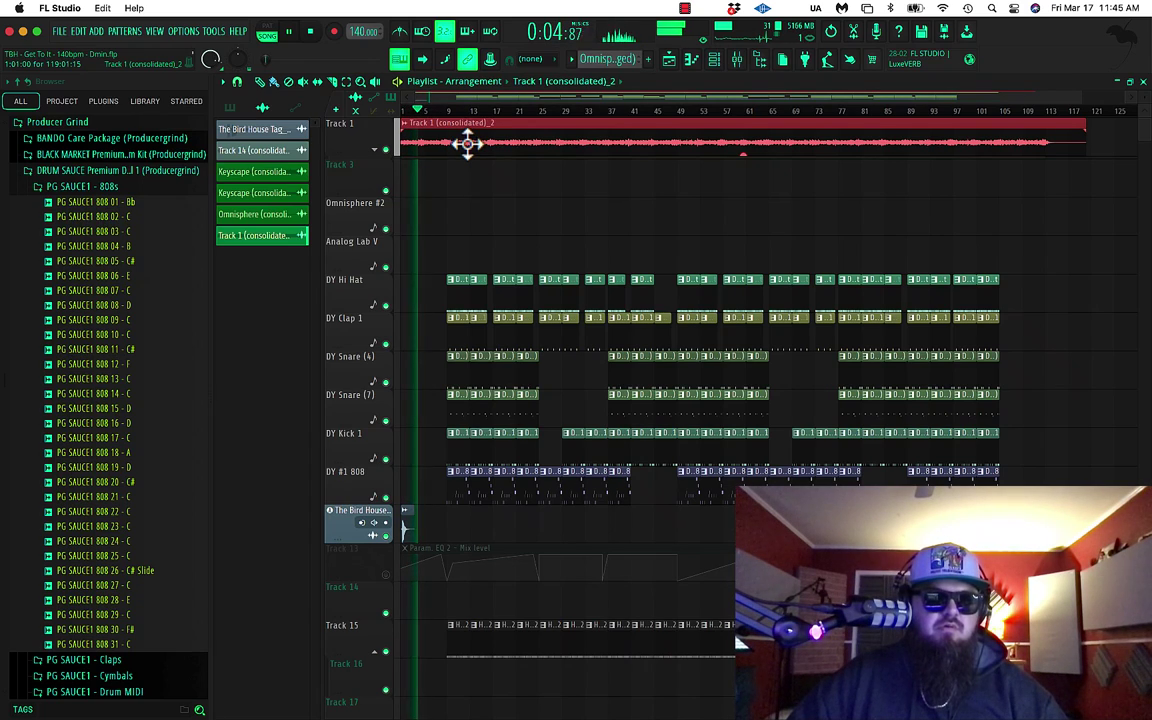
Find the Melody mixer track and set the new clip's TRACK from 2 to 5.
left_click(736, 59)
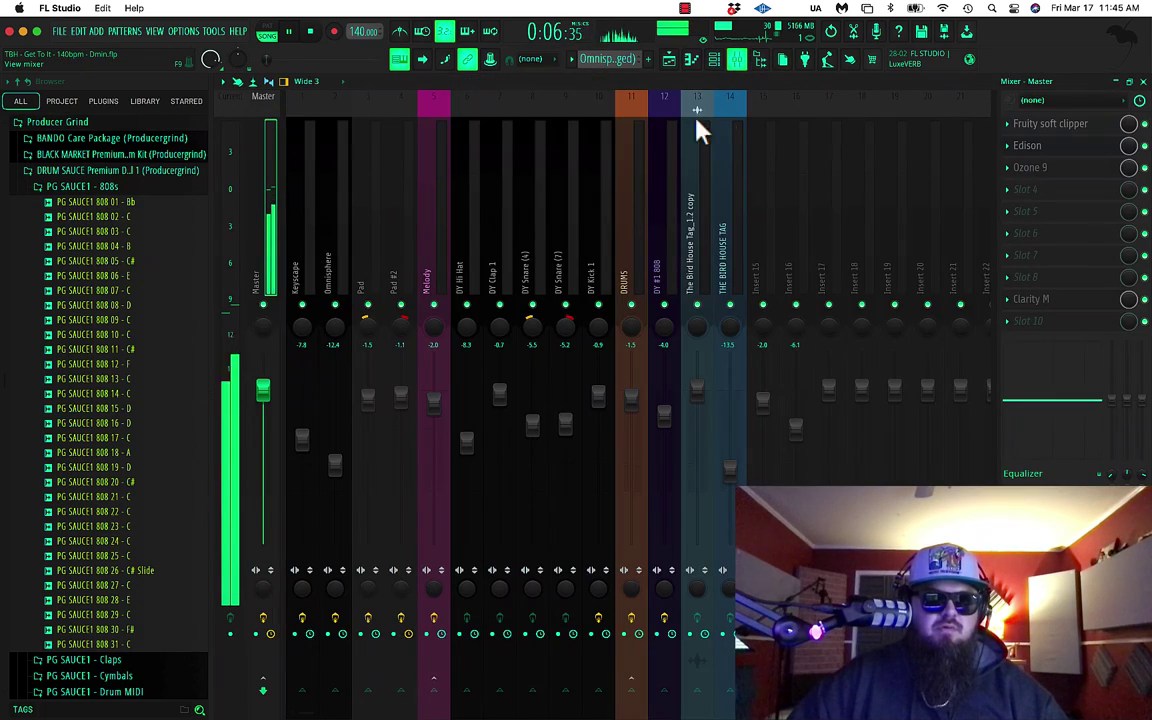
left_click(426, 256)
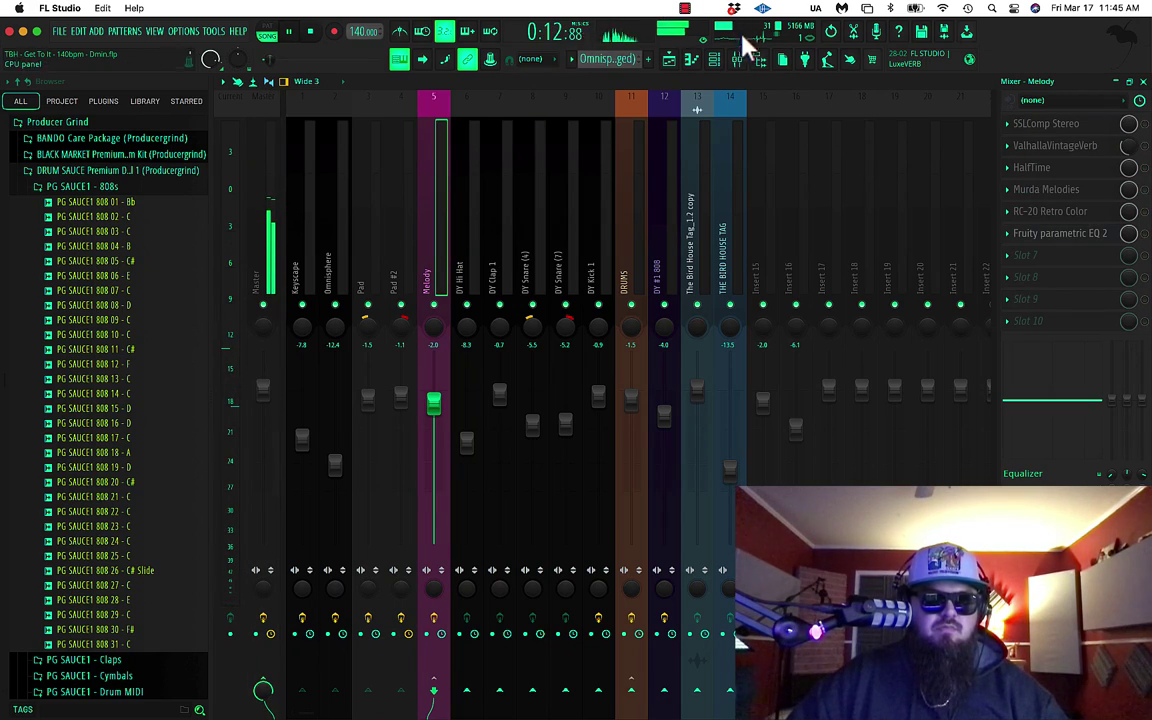
left_click(740, 59)
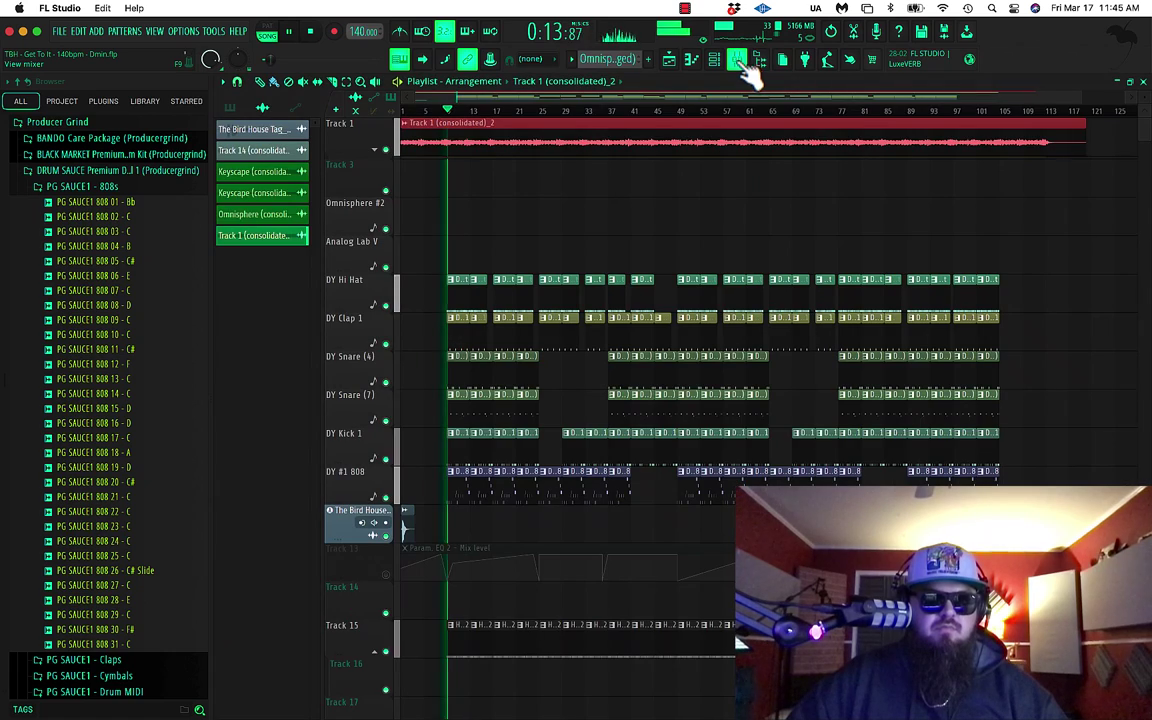
double_click(456, 140)
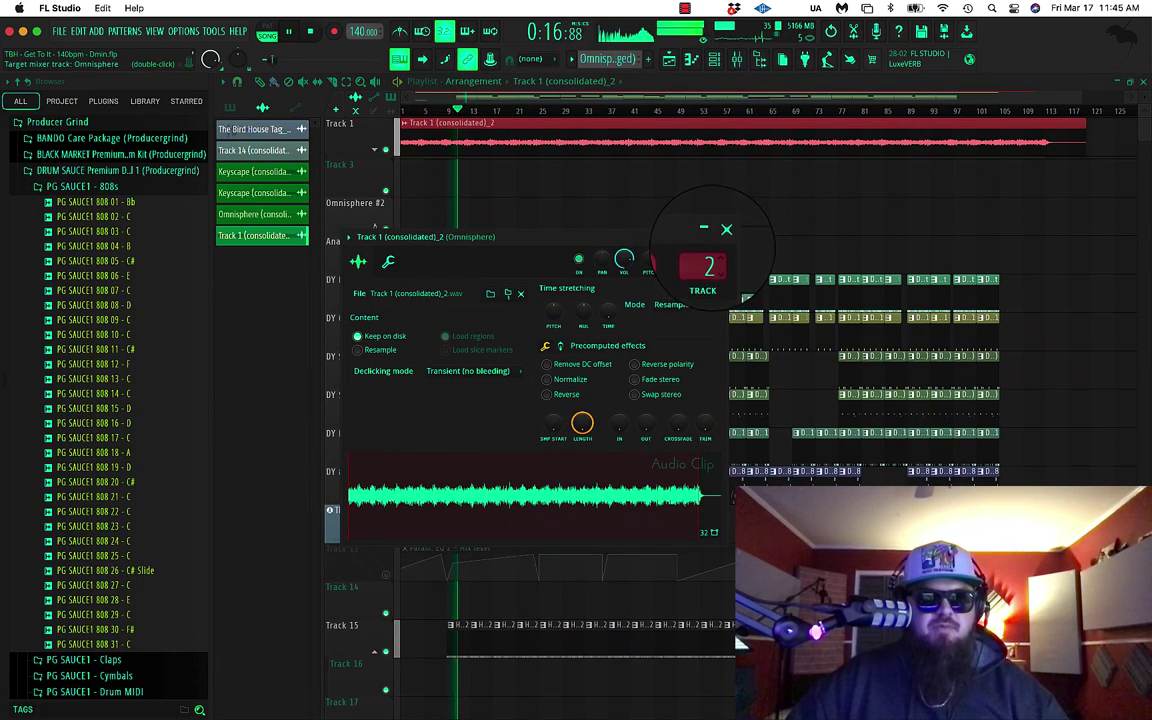
scroll(709, 265, "up", 3)
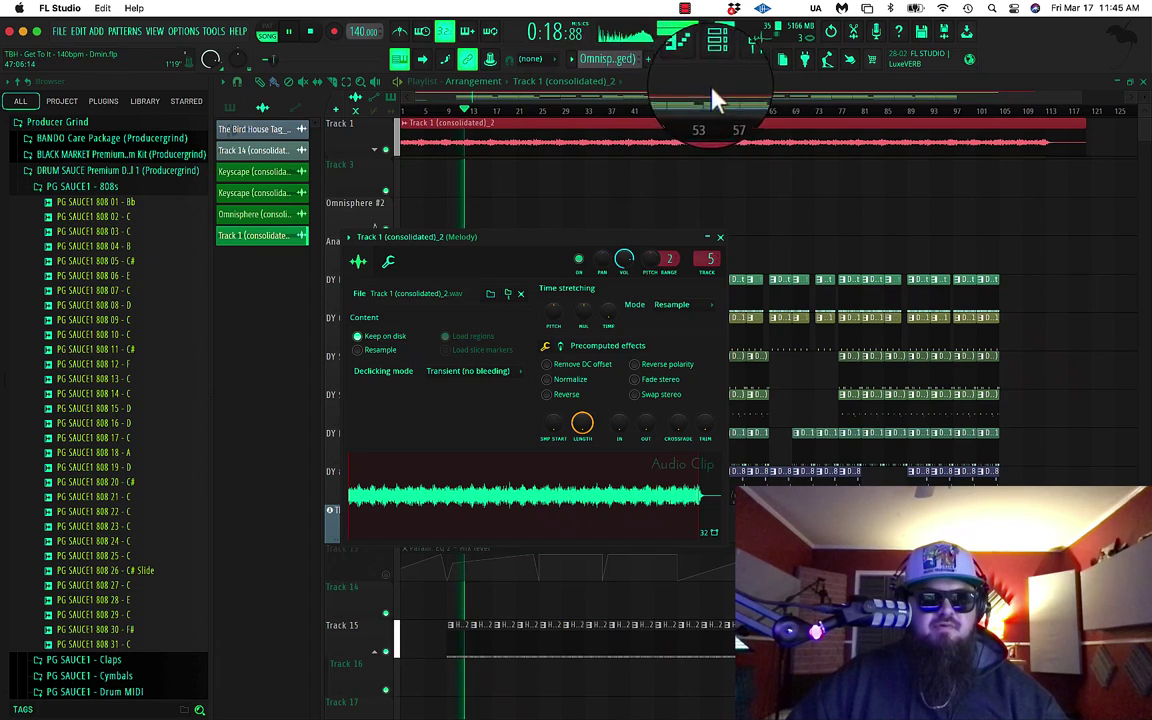
Pull the Melody fader down to about -3 dB and check its parametric EQ.
left_click(737, 59)
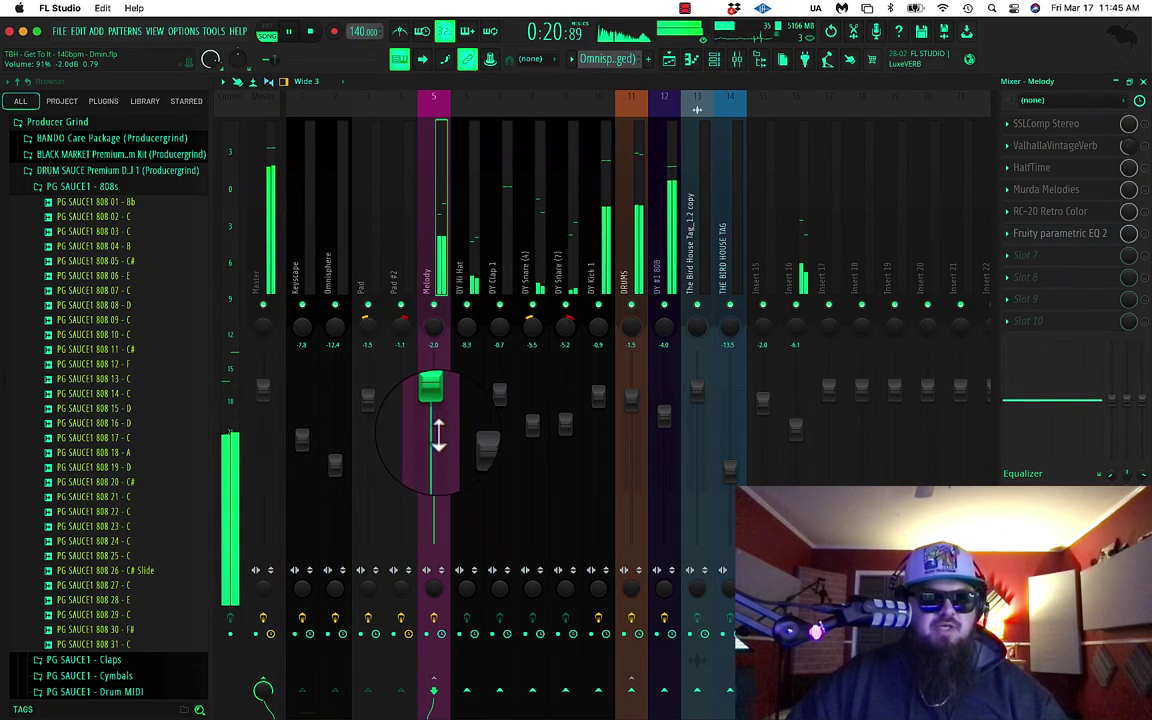
left_click_drag(438, 433, 433, 408)
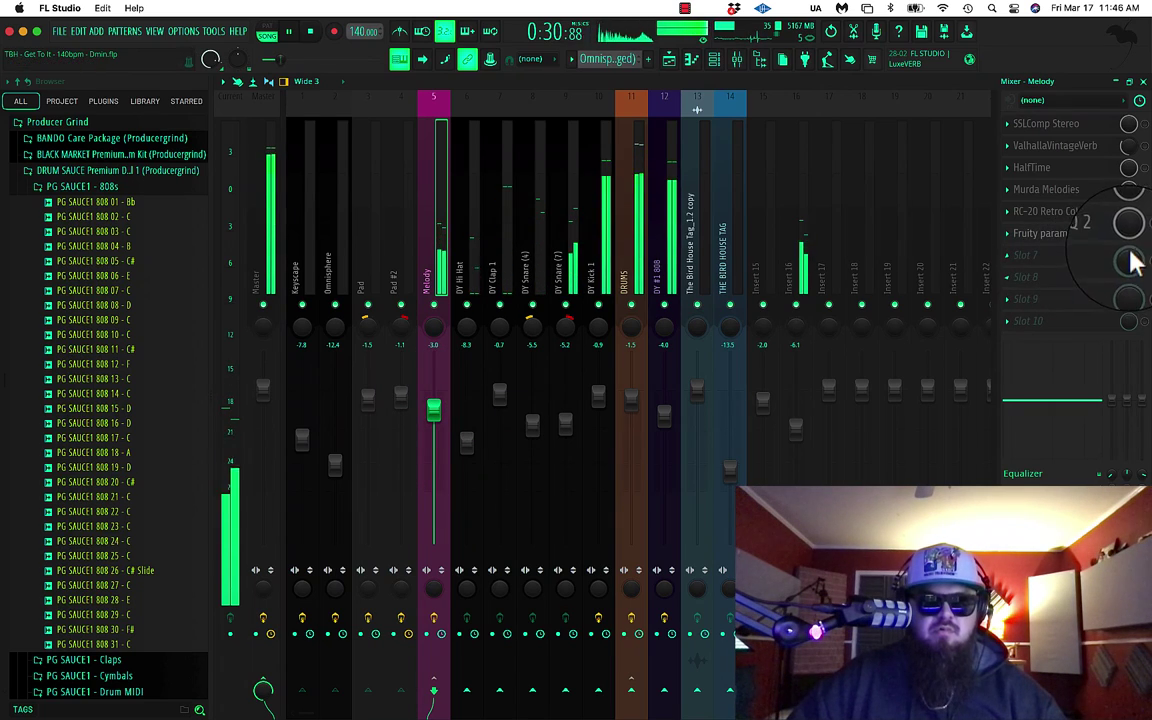
left_click(1062, 233)
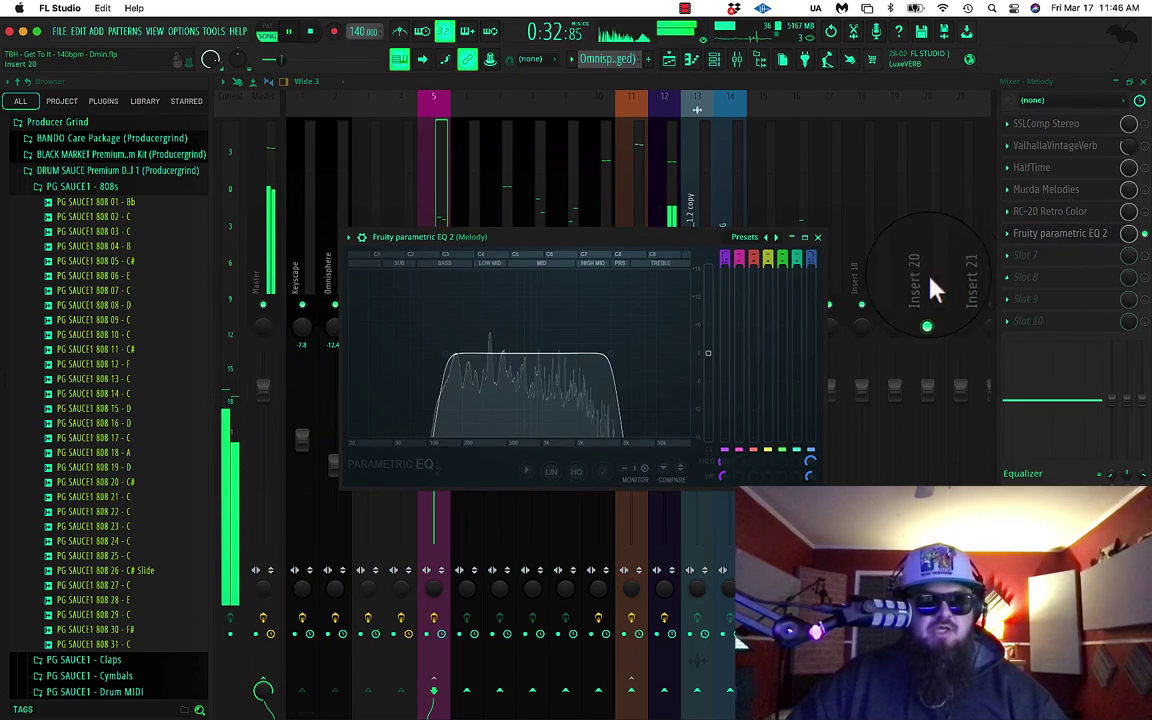
left_click(817, 237)
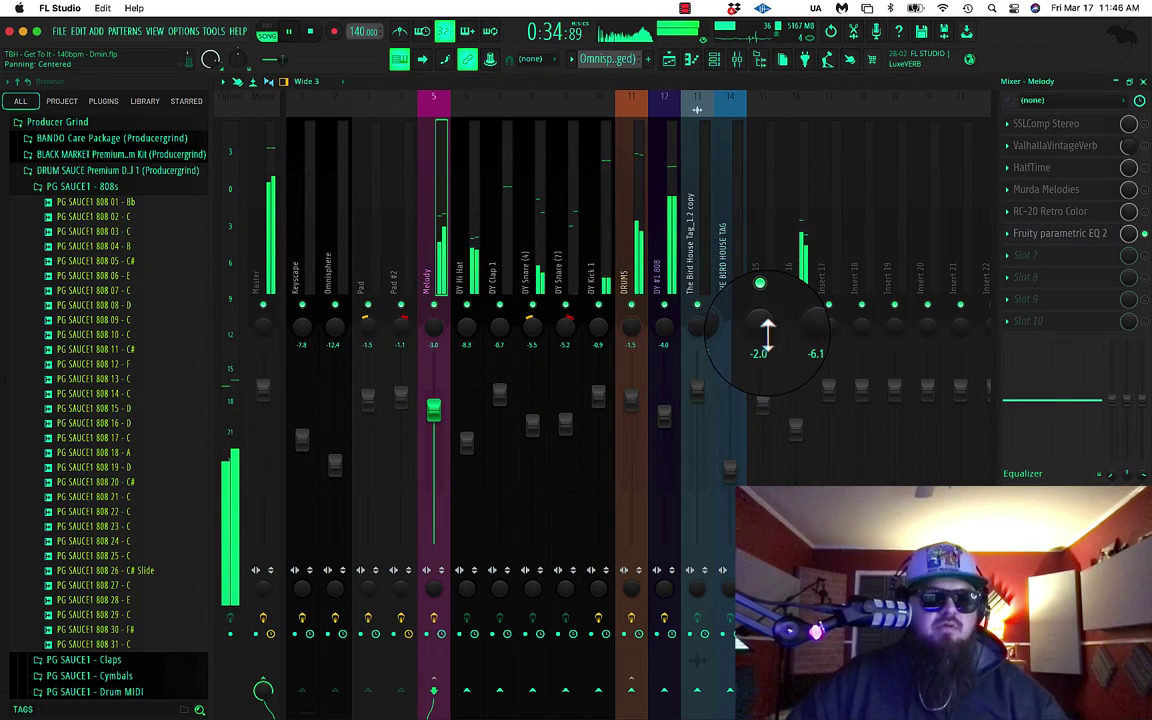
left_click(737, 59)
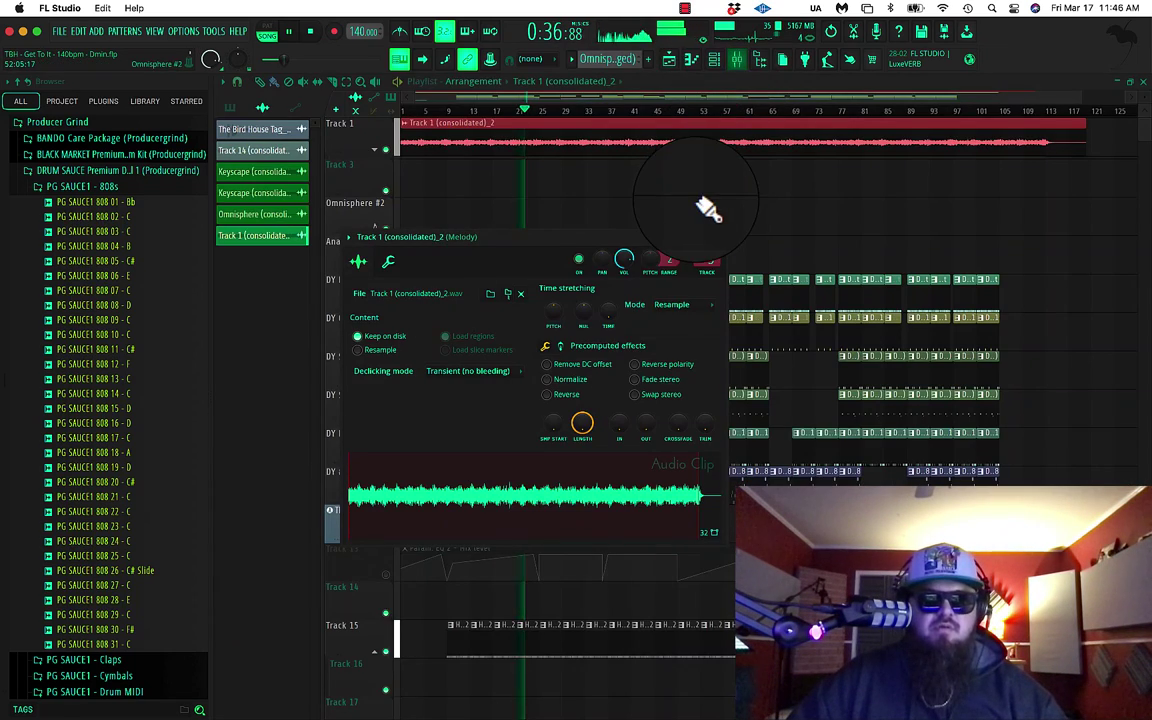
Close the melody clip's settings window, with the song stopped at 0:00:00.
left_click(725, 239)
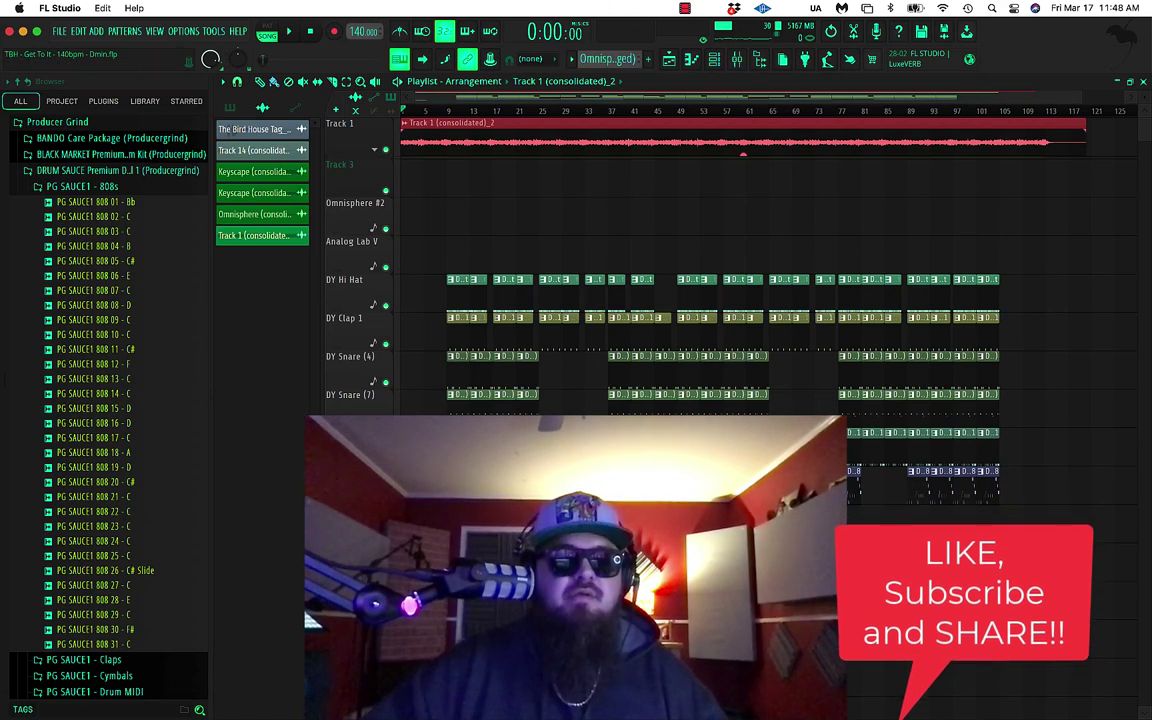
Play the finished beat from the start, melody clip above the drums.
left_click(300, 42)
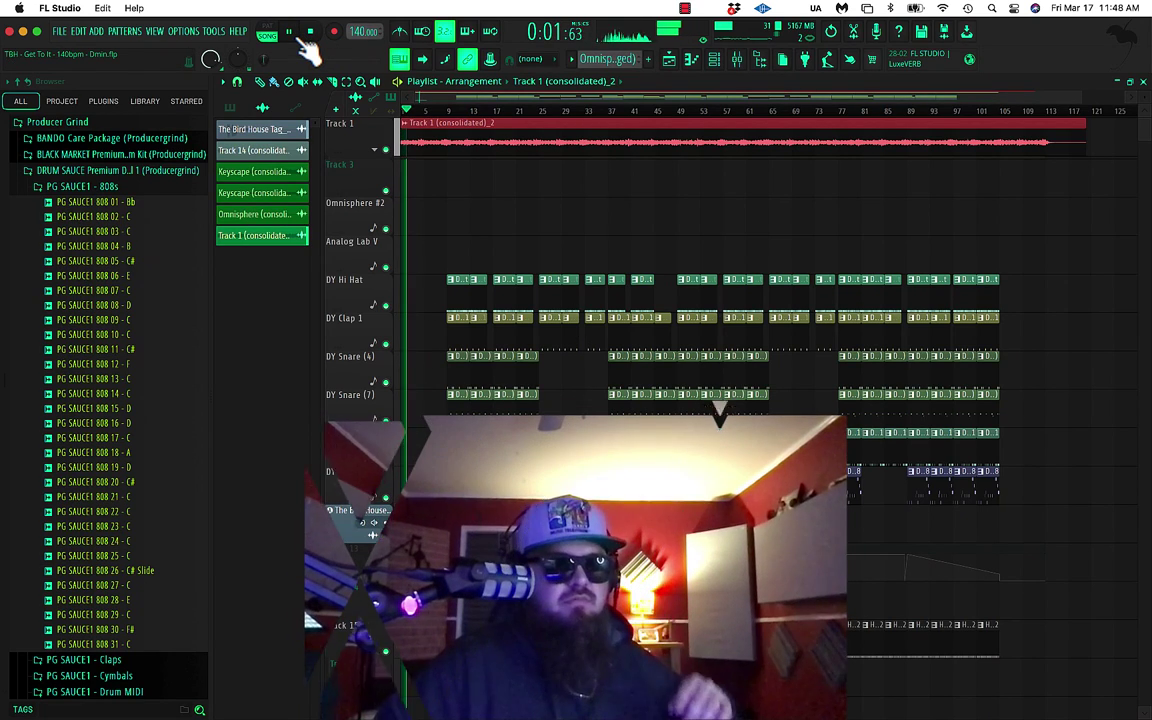